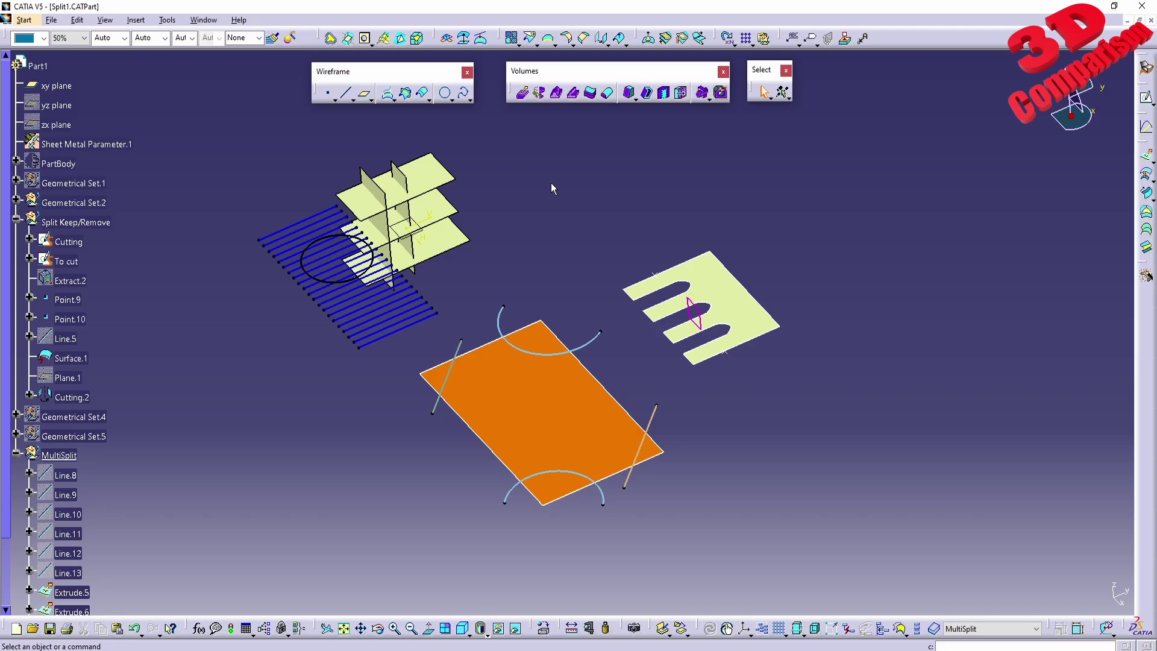
Split the vertical surface Extrude.9 using the upper horizontal surface Extrude.5 as the cutting element
click(534, 44)
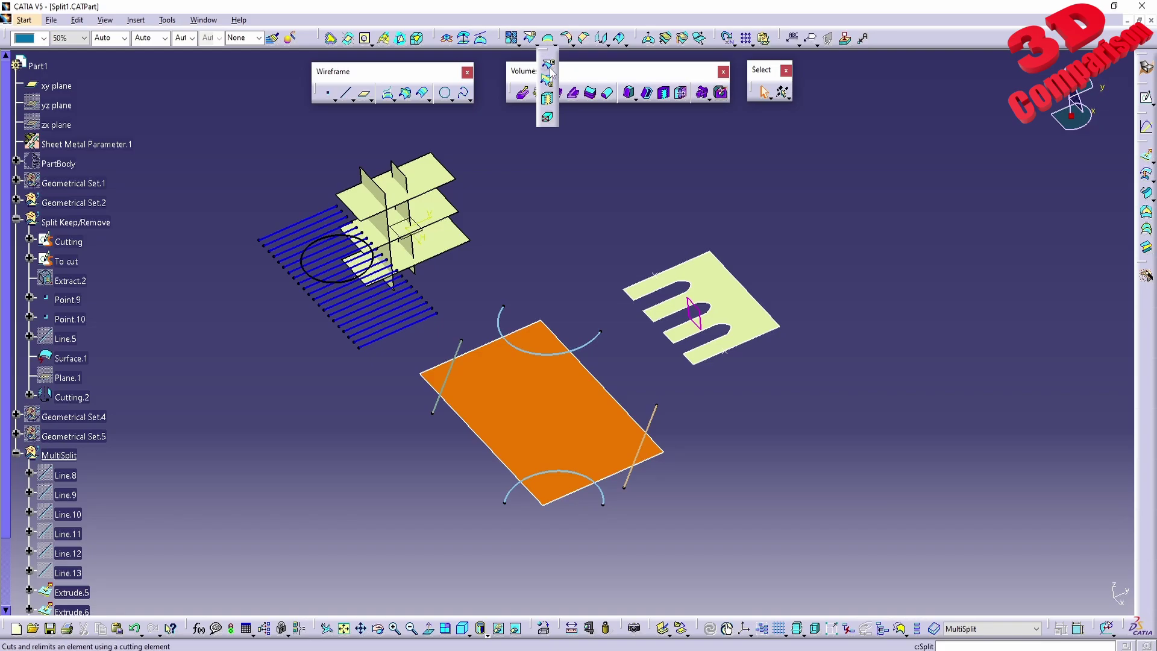
click(547, 79)
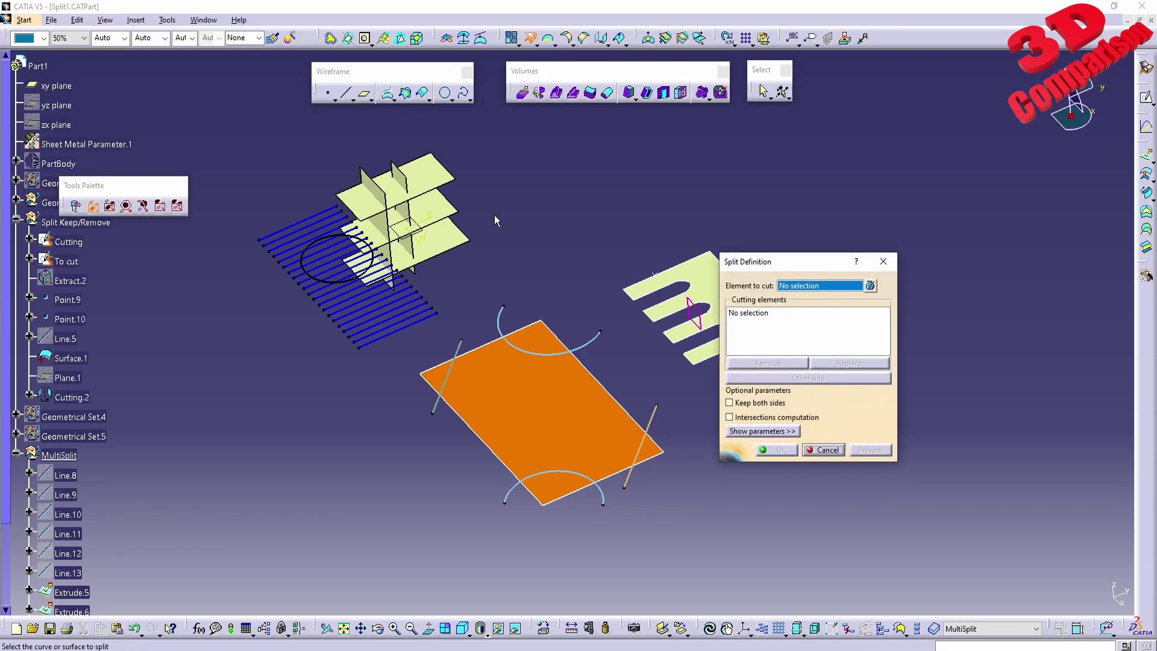
mouse_move(483, 331)
middle_down()
mouse_move(478, 405)
mouse_move(494, 428)
mouse_move(486, 350)
middle_up()
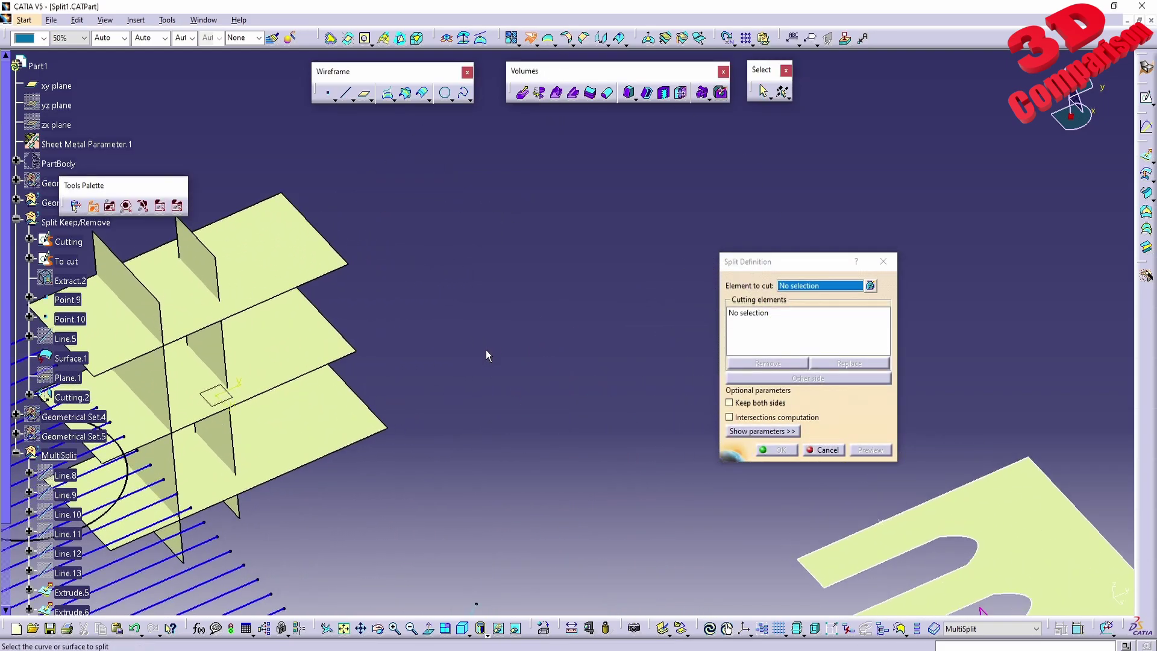
middle_drag(422, 394, 613, 409)
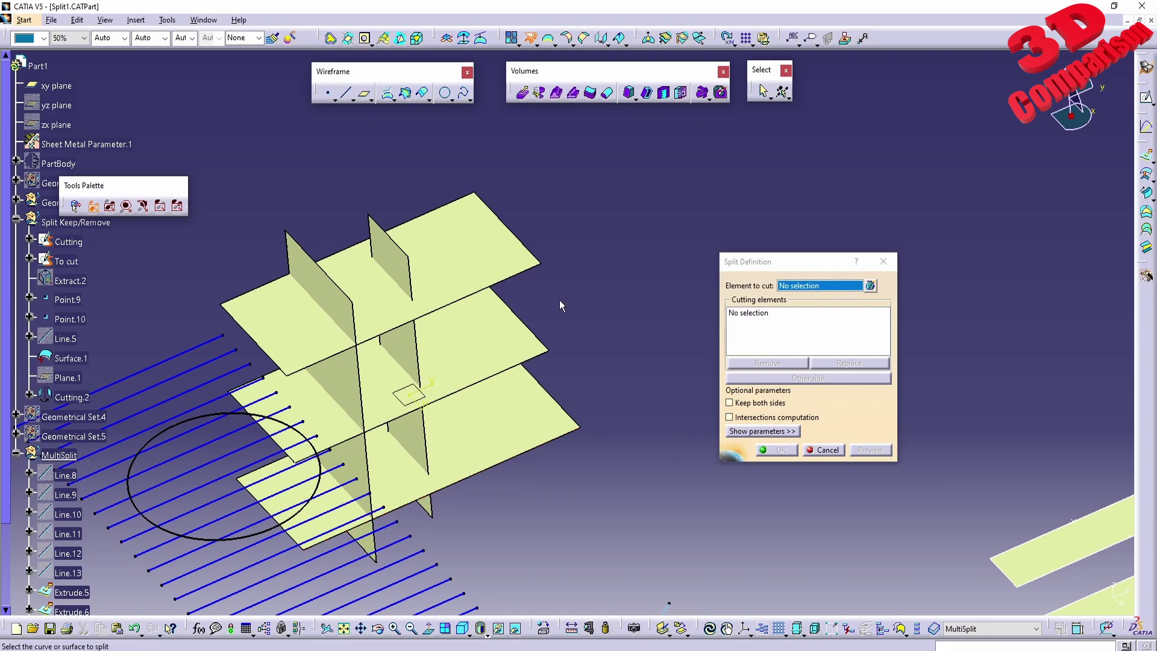
middle_drag(400, 387, 526, 367)
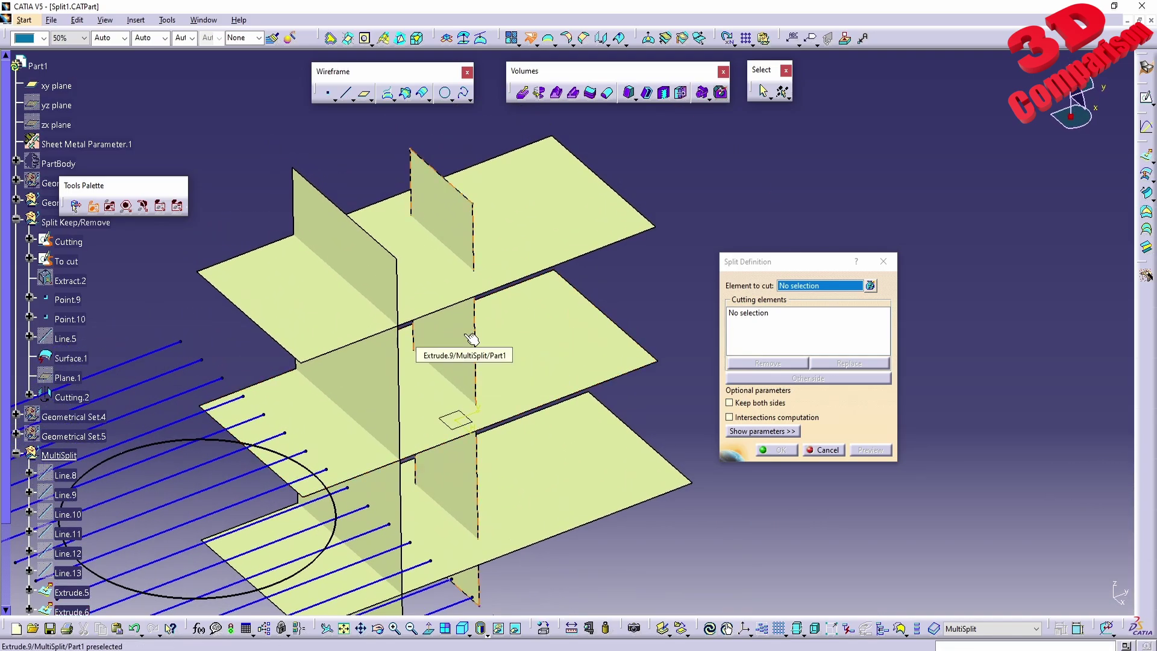
click(472, 340)
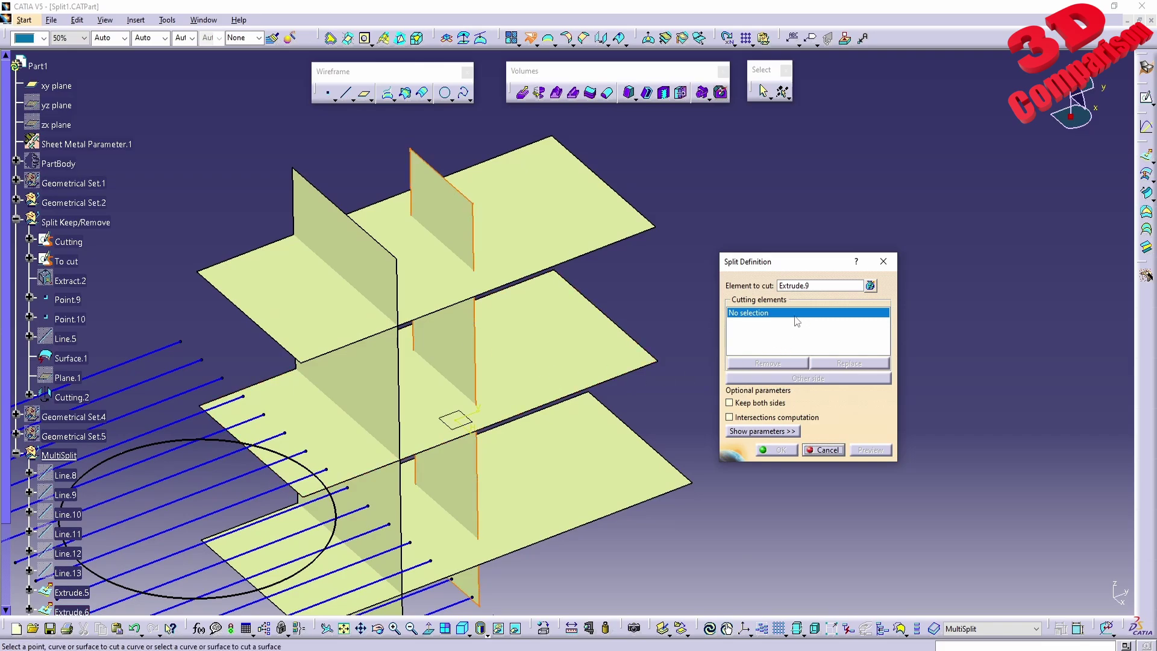
click(548, 230)
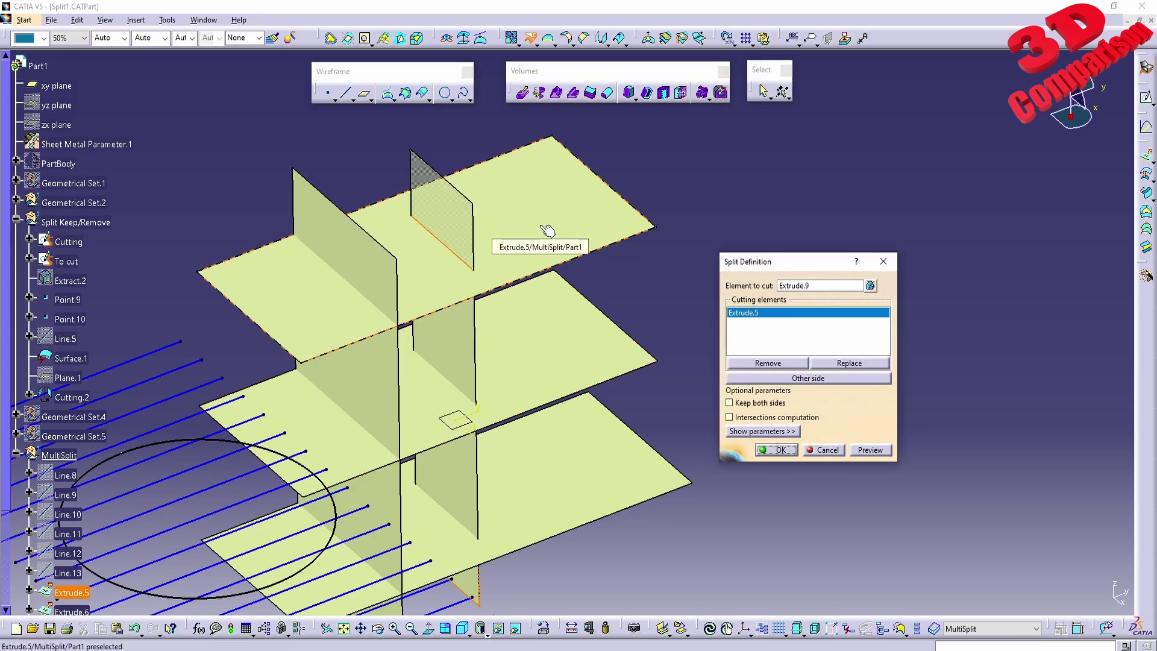
middle_drag(548, 231, 533, 281)
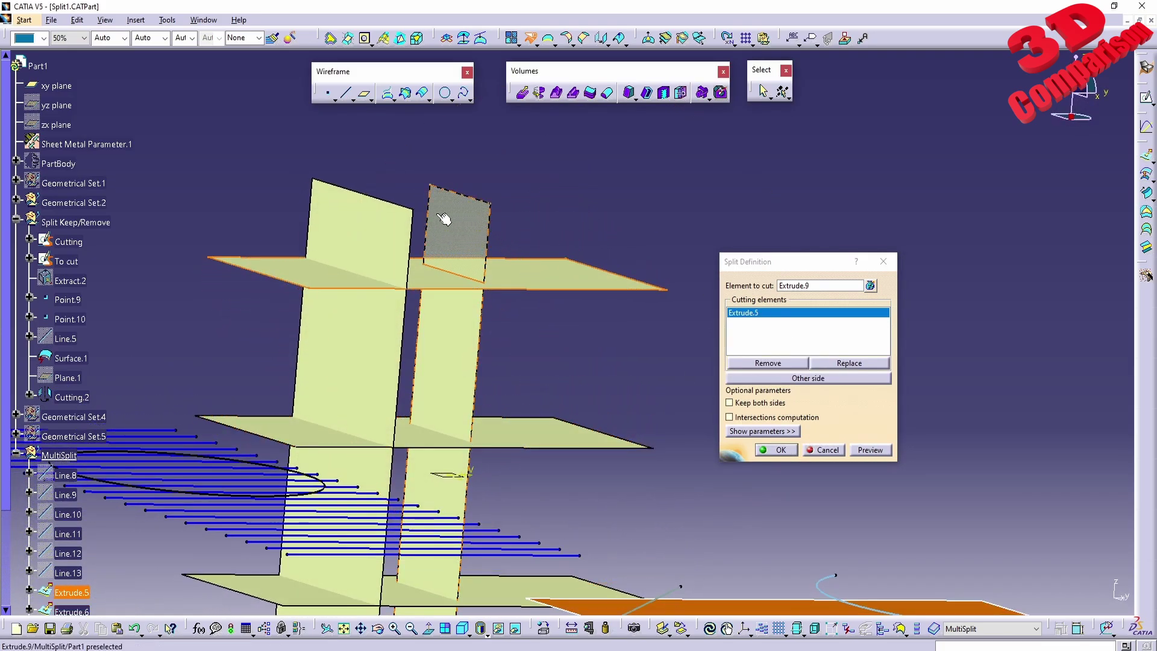
click(868, 453)
click(763, 451)
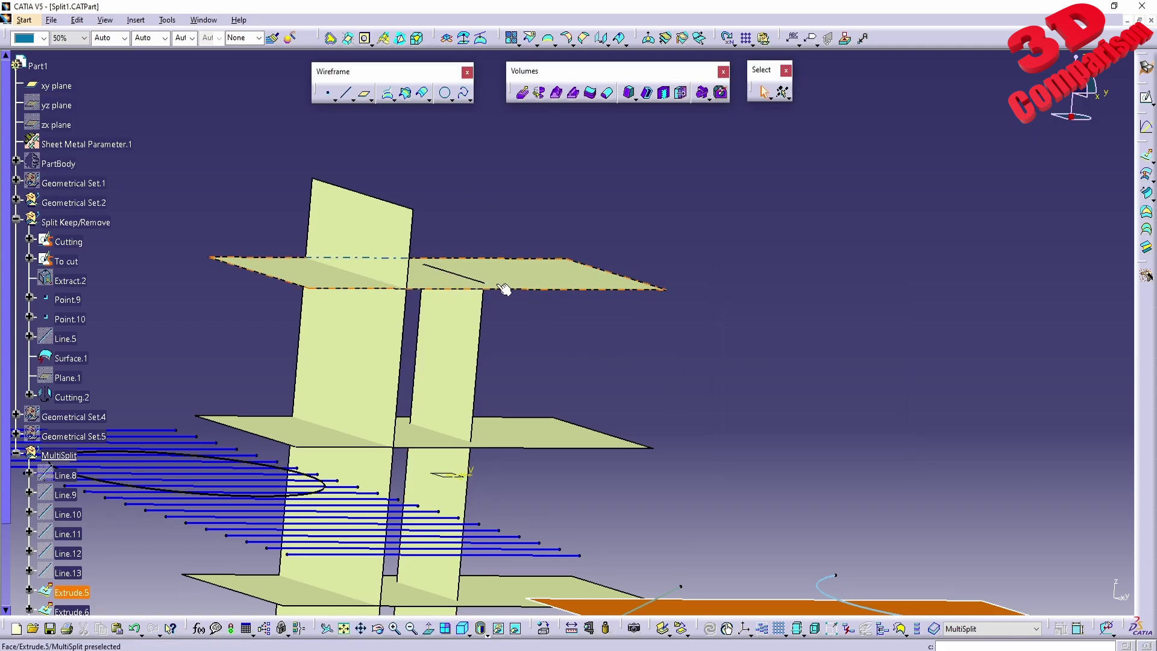
Edit the split of Extrude.9 to keep the opposite side, above the Extrude.5 cutting surface
scroll(232, 465, down, 3)
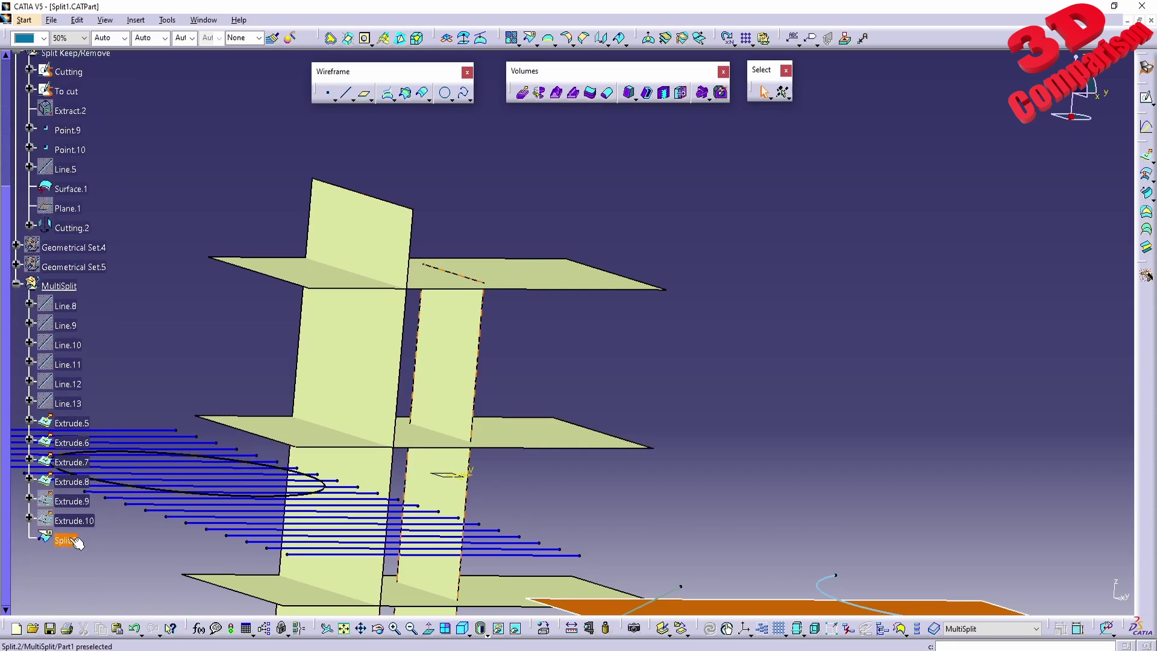
double_click(67, 541)
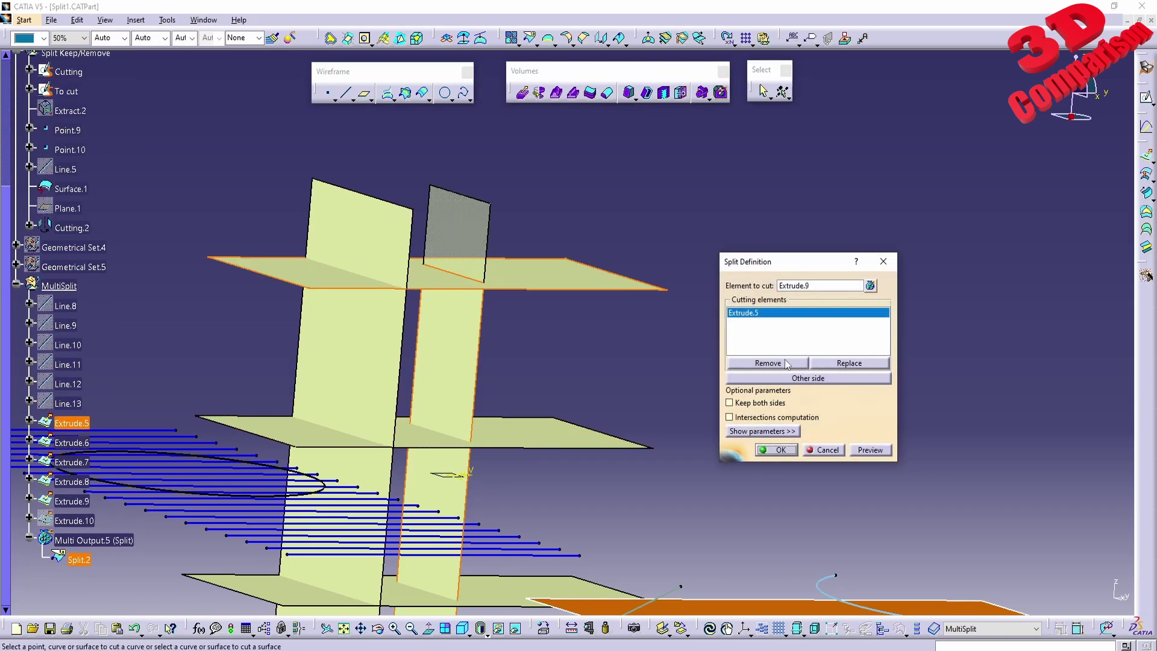
click(798, 379)
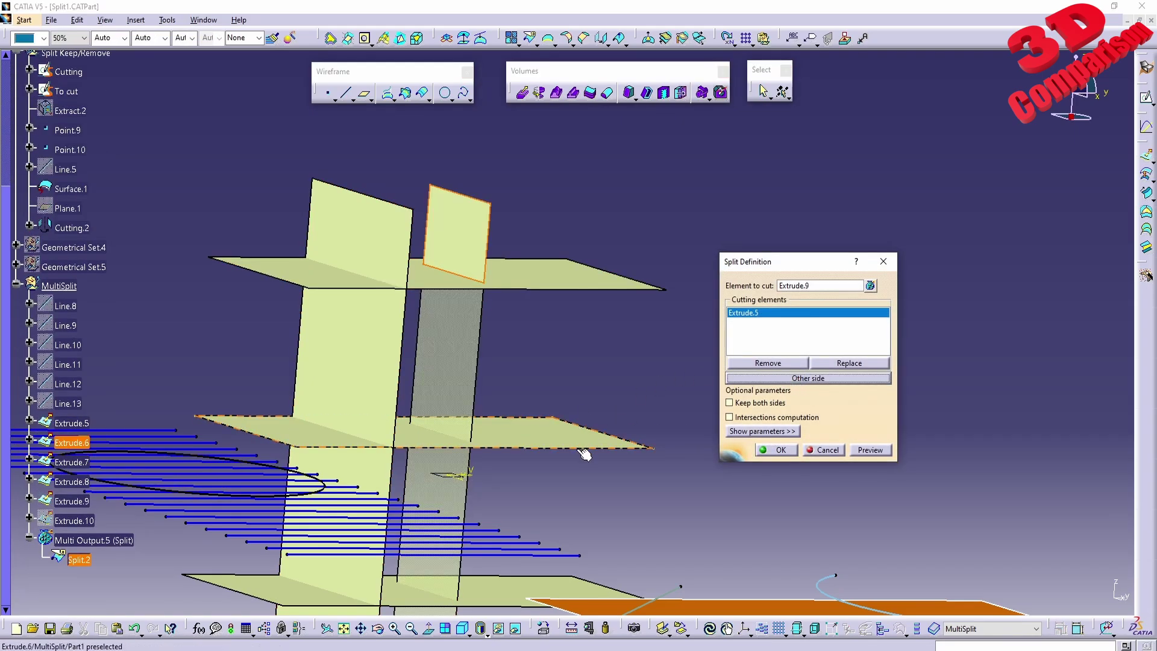
middle_drag(584, 453, 589, 364)
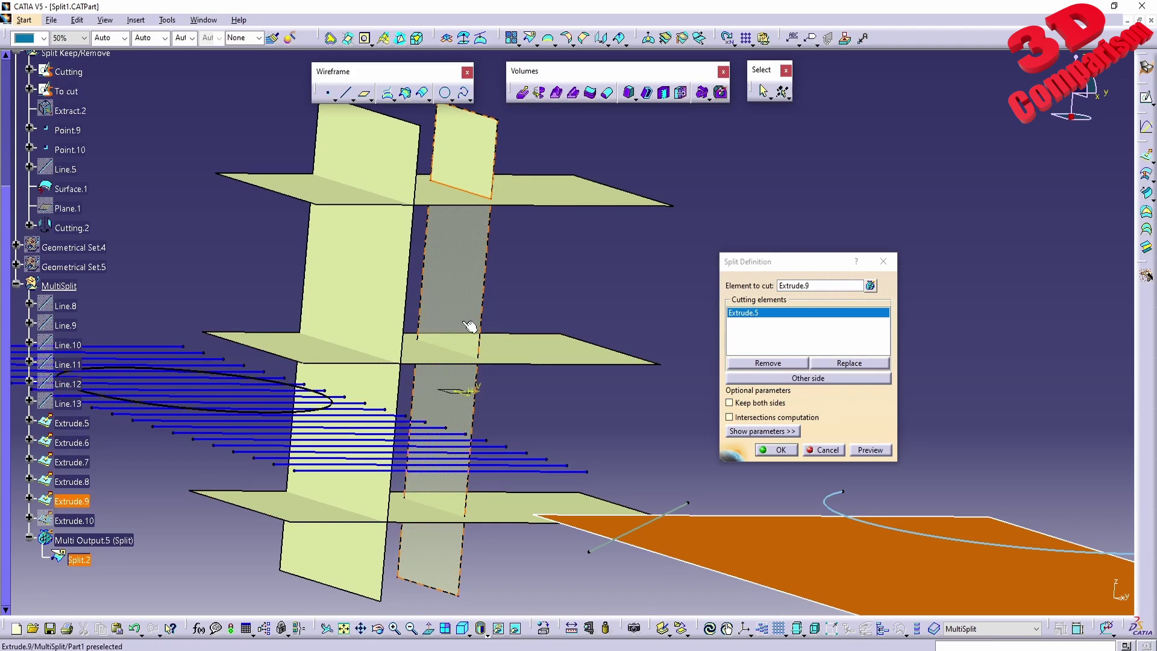
middle_drag(537, 302, 545, 320)
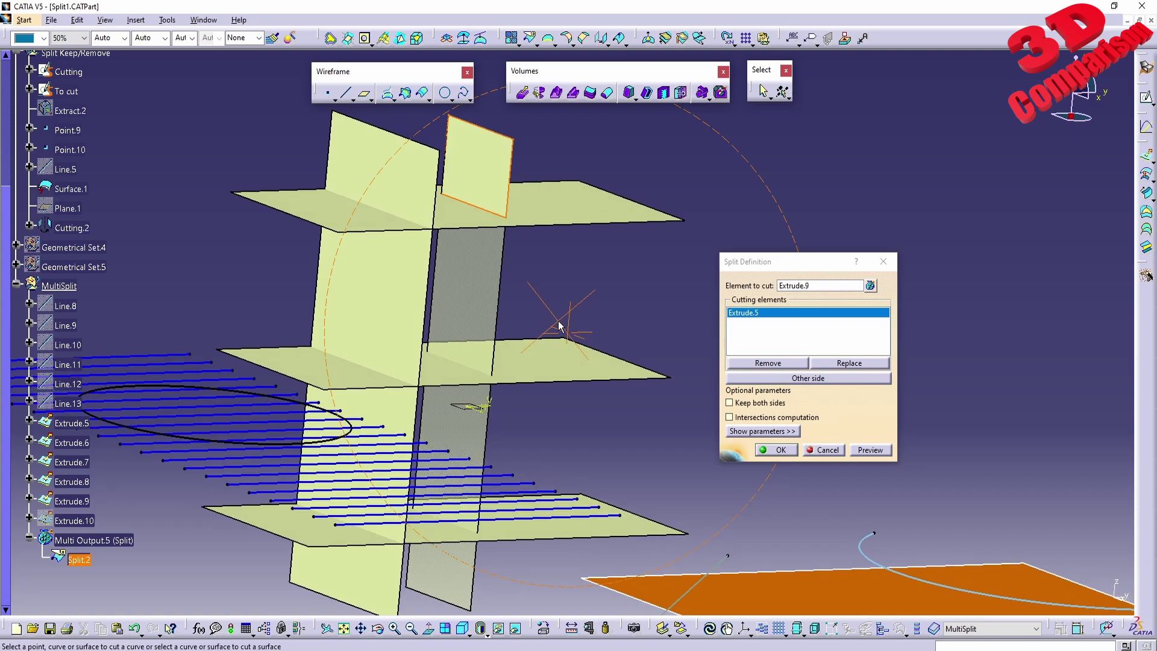
click(775, 452)
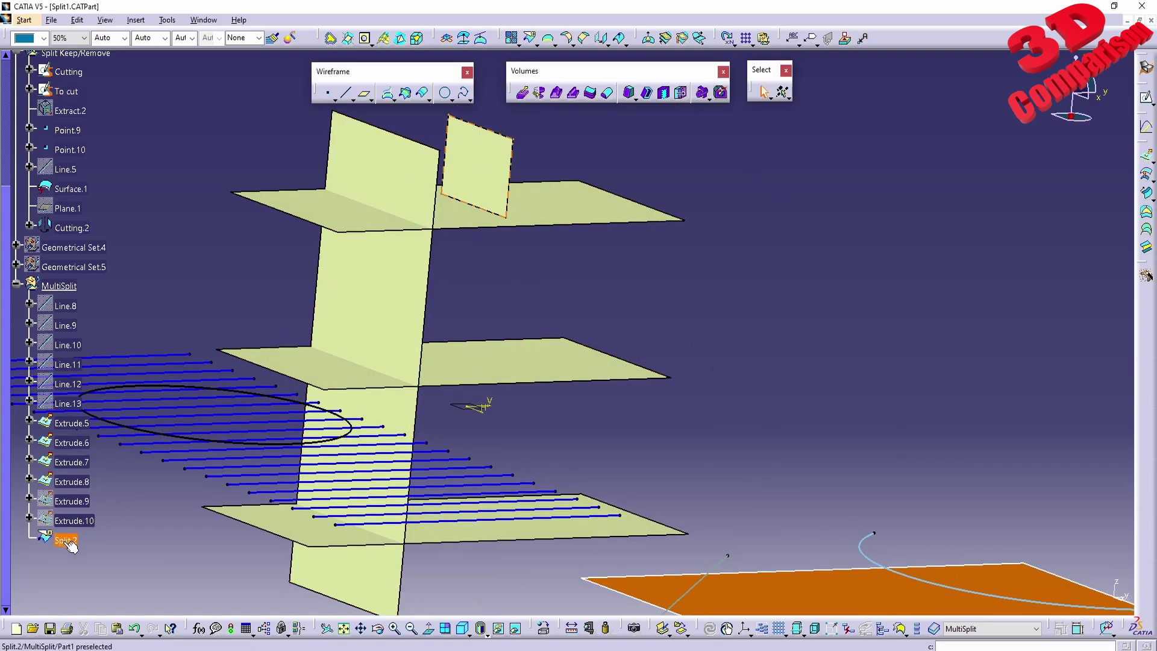
Add the middle horizontal surface Extrude.6 as a second cutting element of the Extrude.9 split
double_click(487, 165)
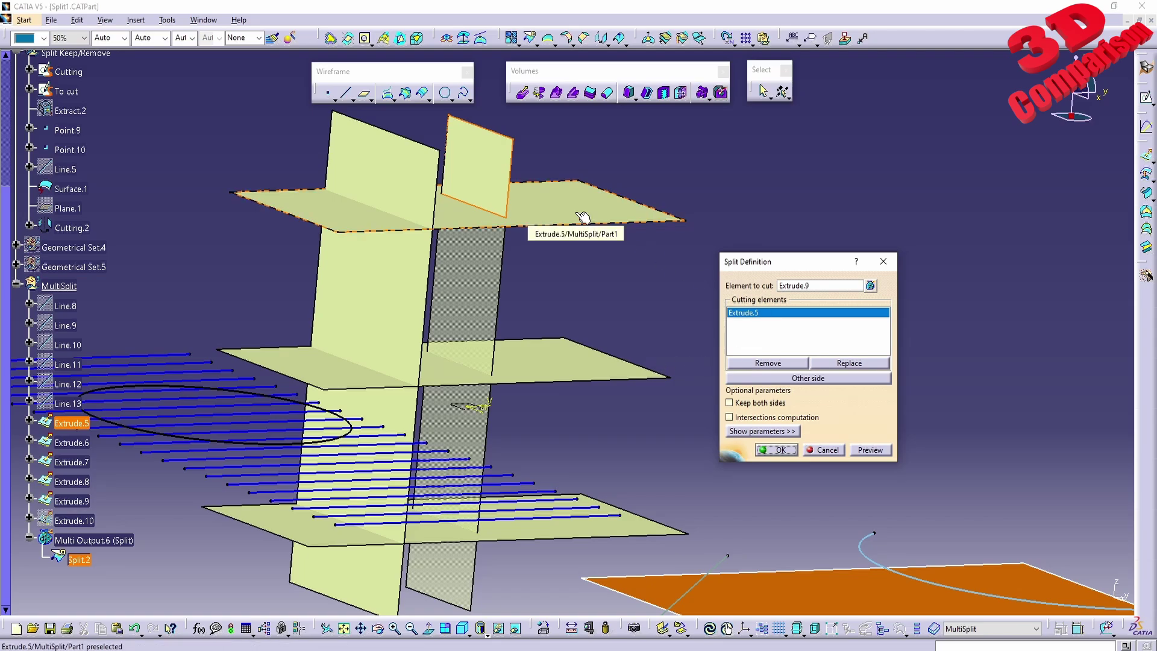
click(549, 370)
click(863, 454)
click(783, 452)
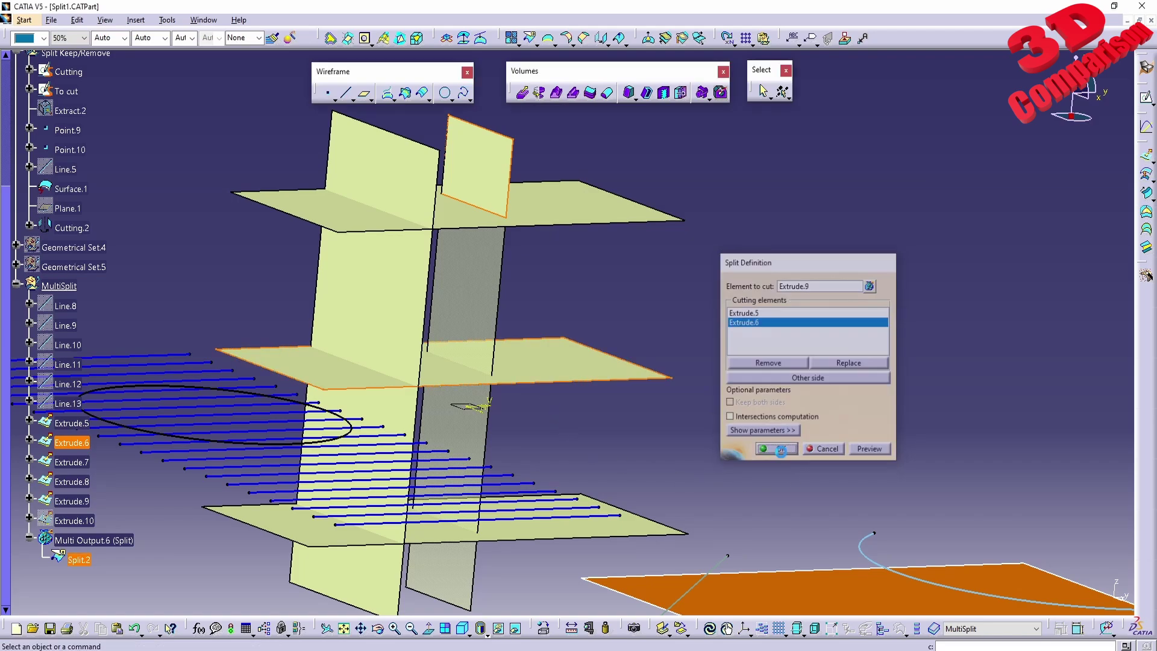
Invert the kept side for both cutting elements of the split, keeping the portion of Extrude.9 below Extrude.6
double_click(482, 164)
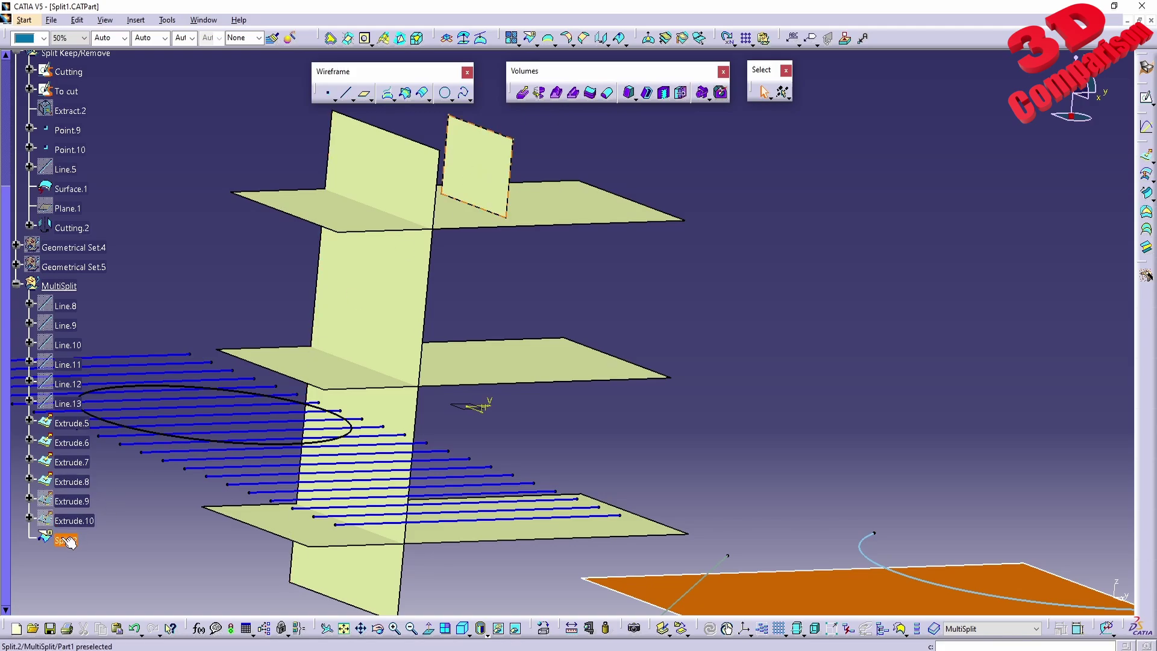
click(790, 379)
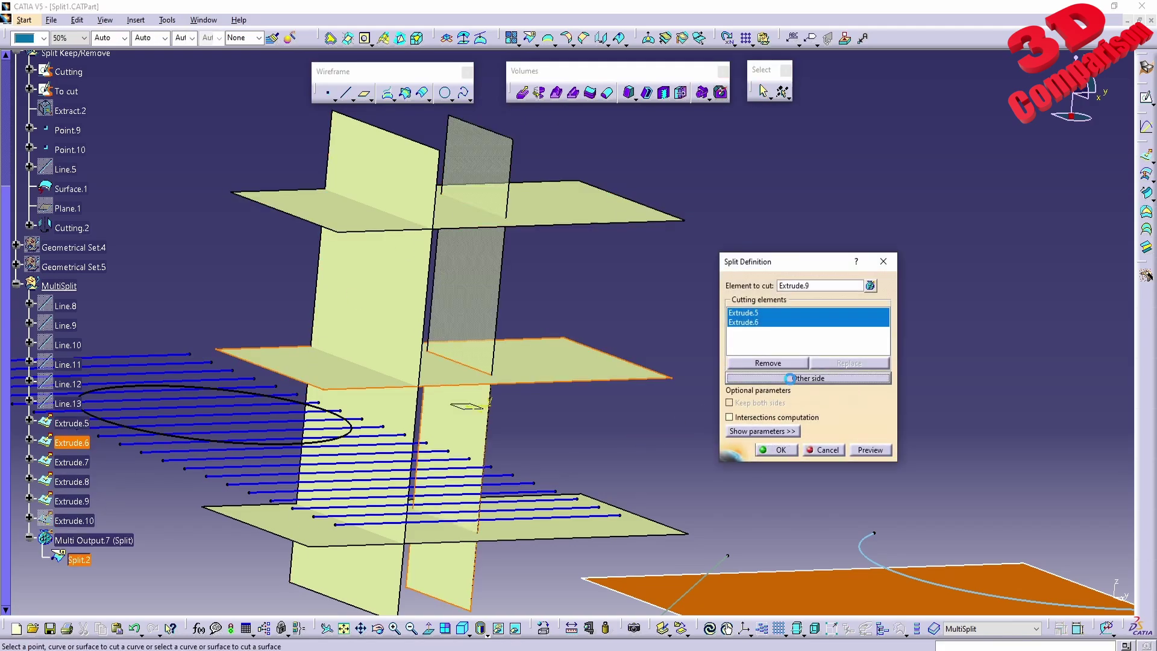
click(780, 452)
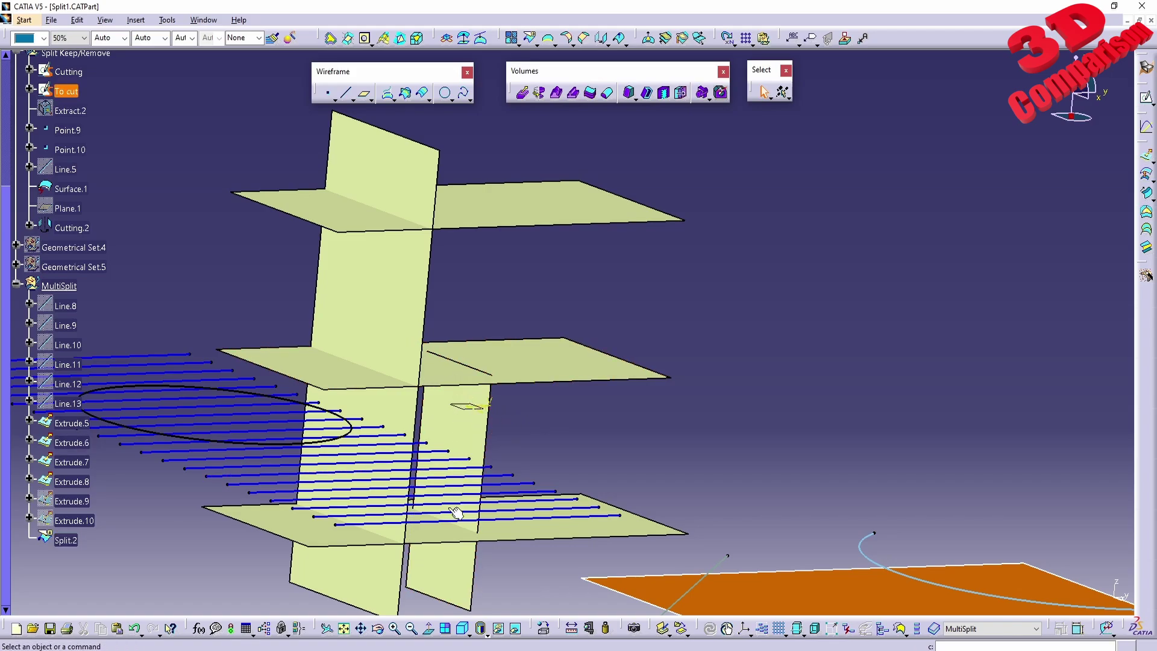
Invert the kept sides of Extrude.5 and Extrude.6 individually so that the split keeps the portion of Extrude.9 between them
double_click(358, 462)
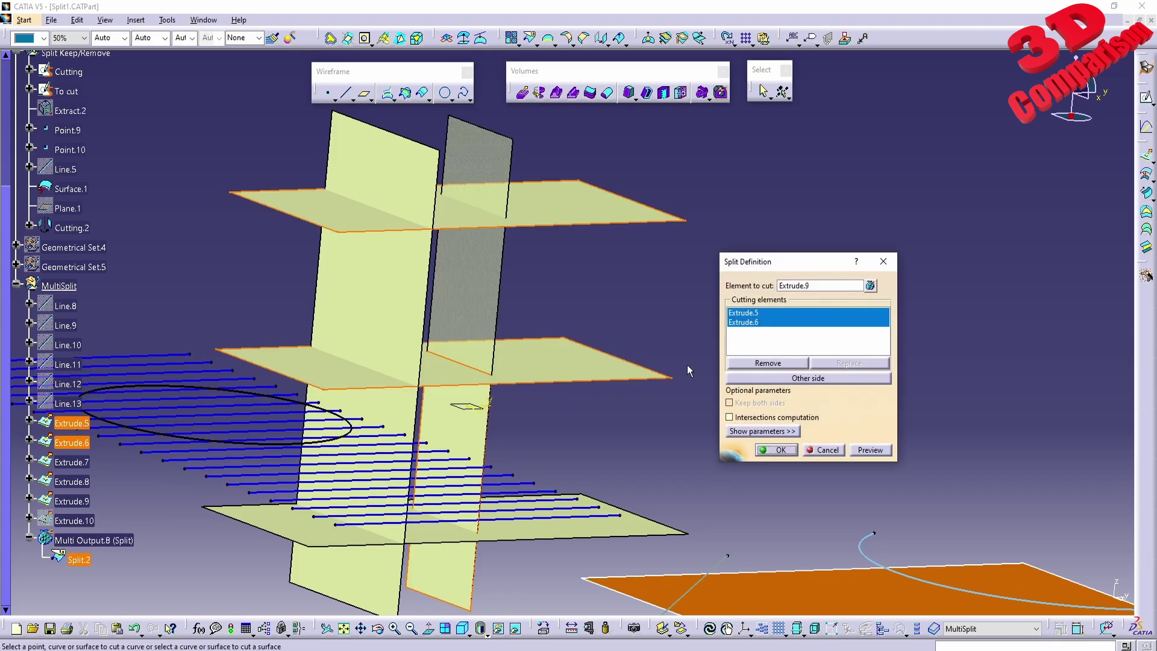
click(747, 314)
click(795, 380)
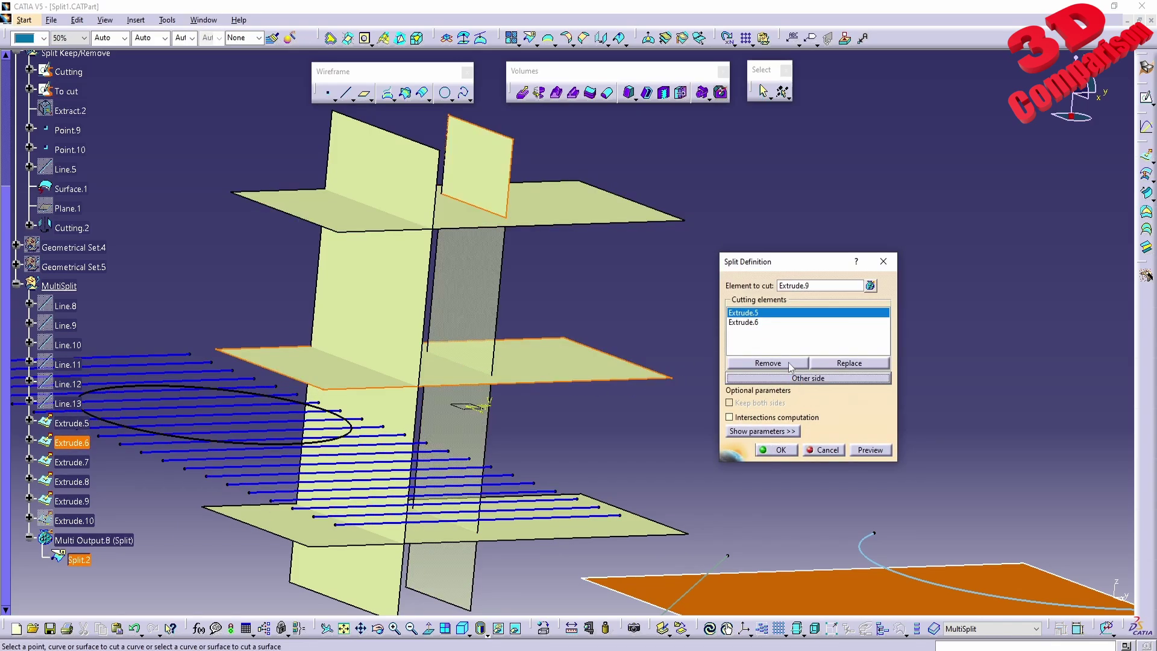
click(748, 323)
click(786, 378)
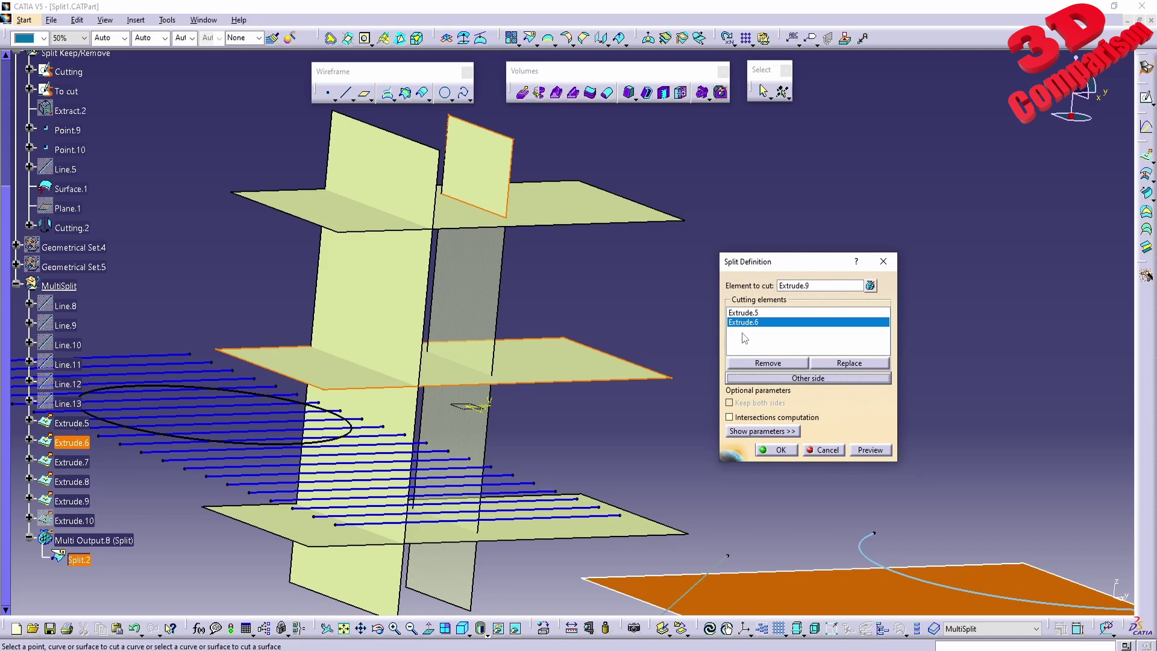
click(746, 312)
click(791, 379)
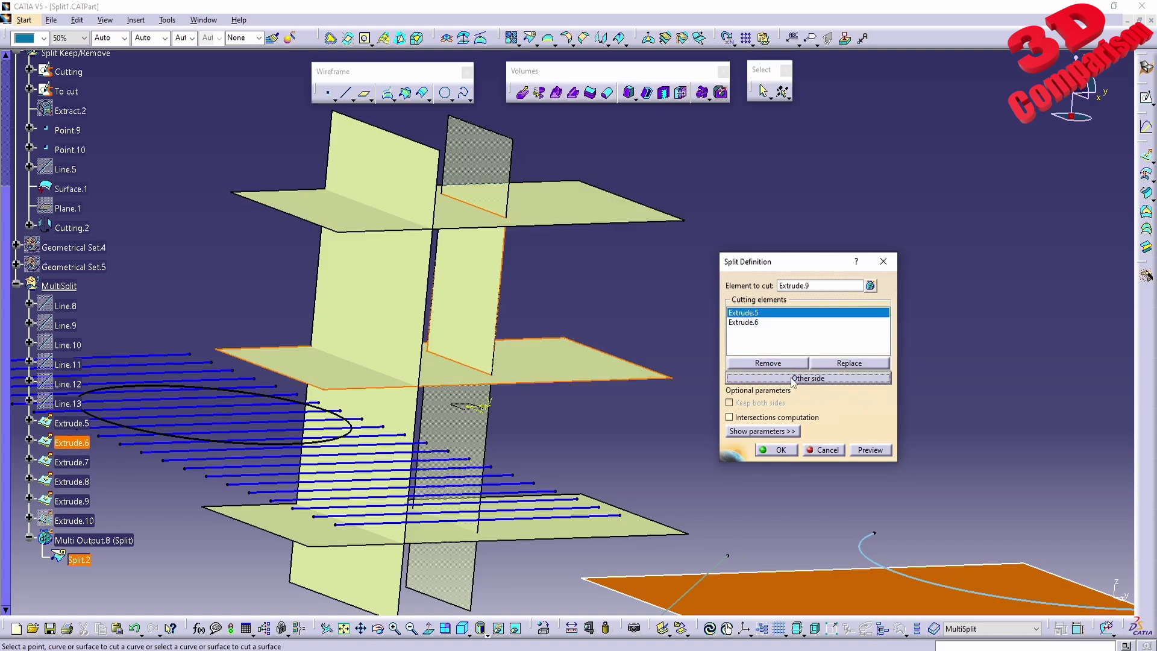
Try to define the lowest portion of Extrude.9 as an element to keep in the split's additional parameters
click(785, 431)
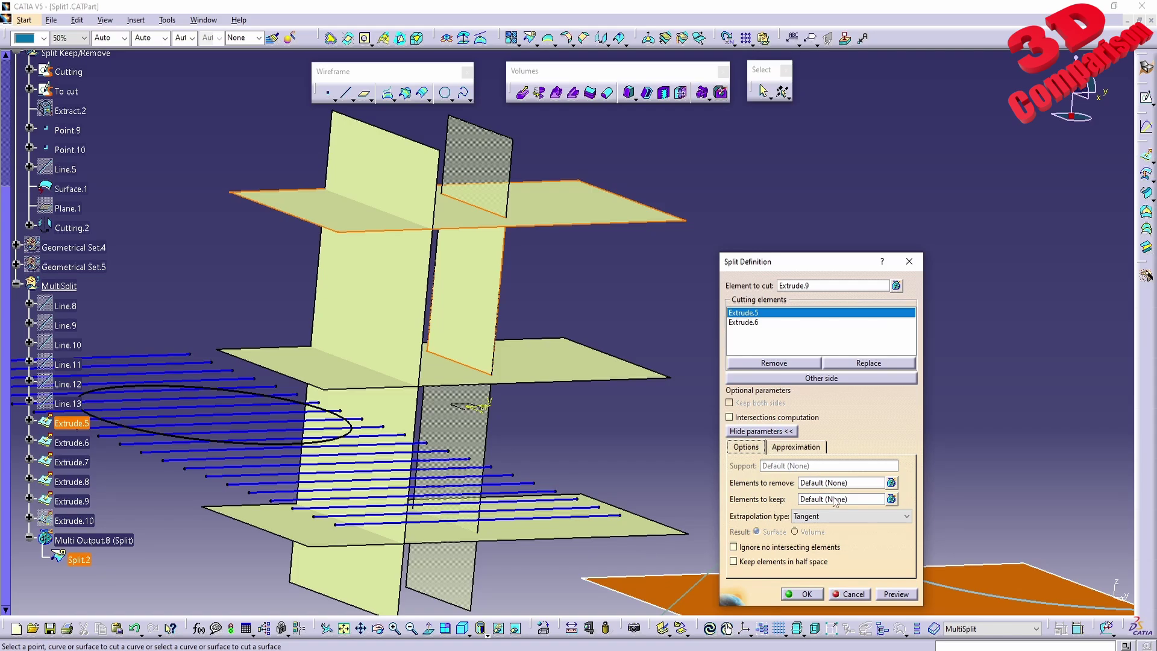
click(834, 499)
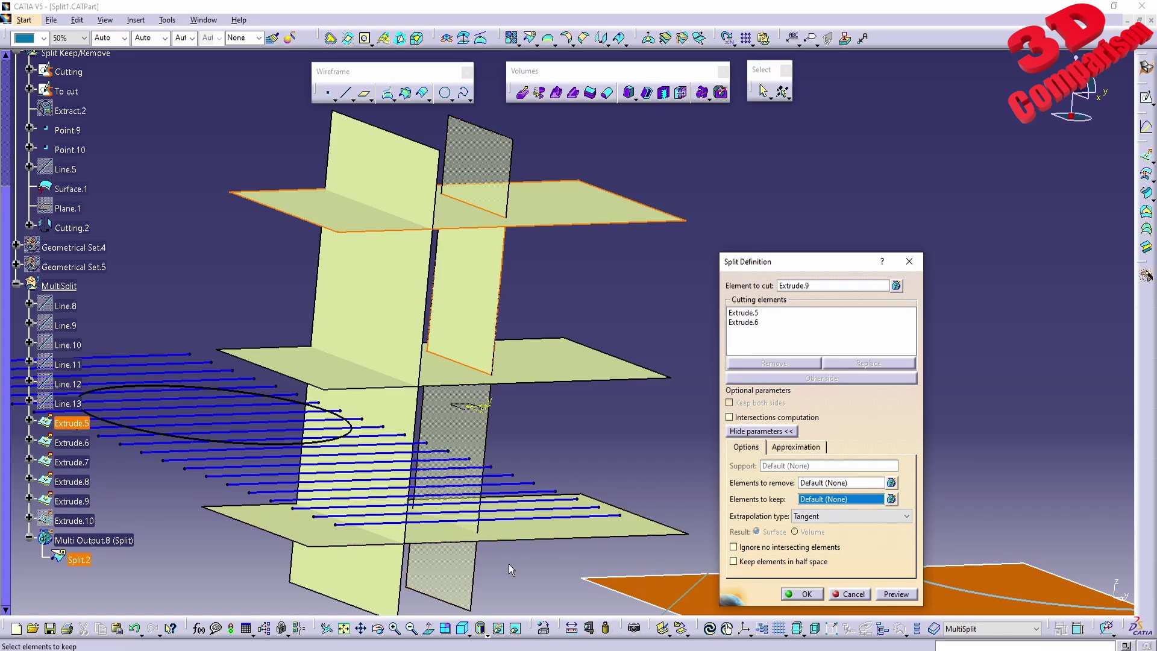
click(456, 592)
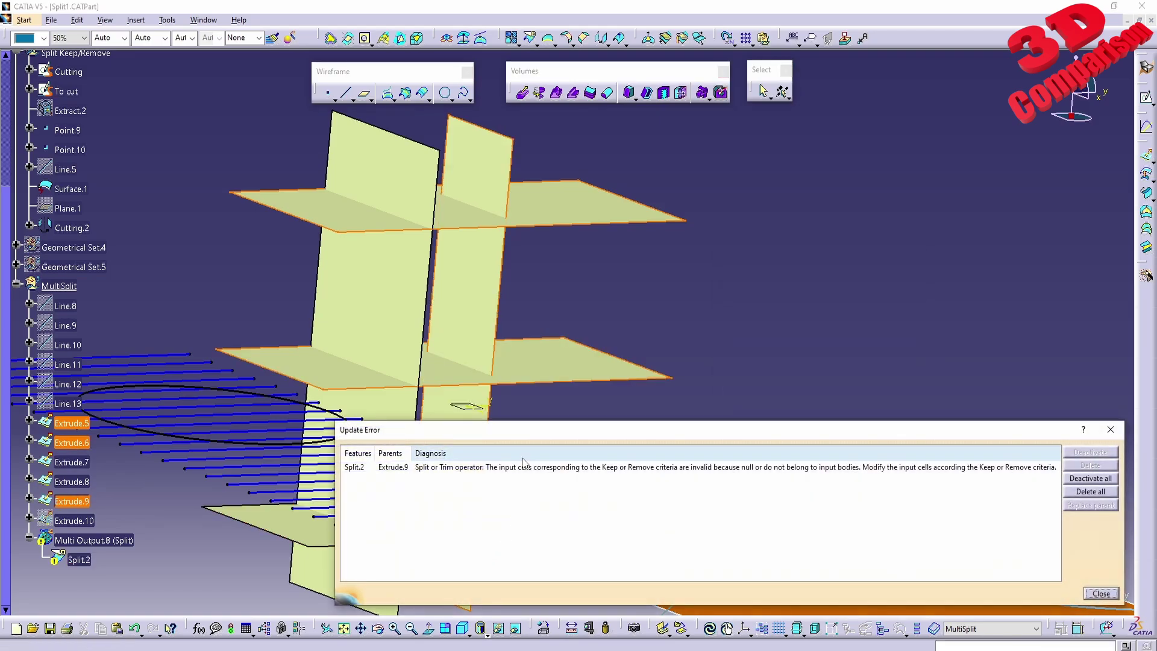
drag(614, 438, 513, 321)
drag(1023, 426, 982, 429)
click(958, 476)
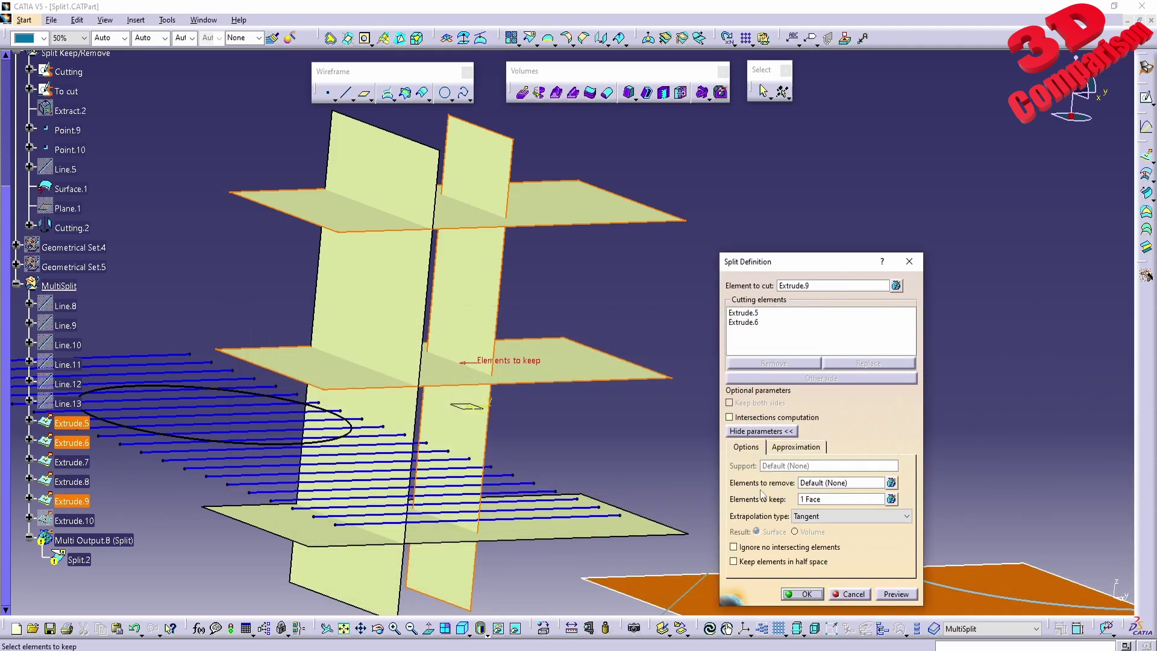
Remove Extrude.9\Face.2 from the split's elements to keep and apply the split
click(891, 499)
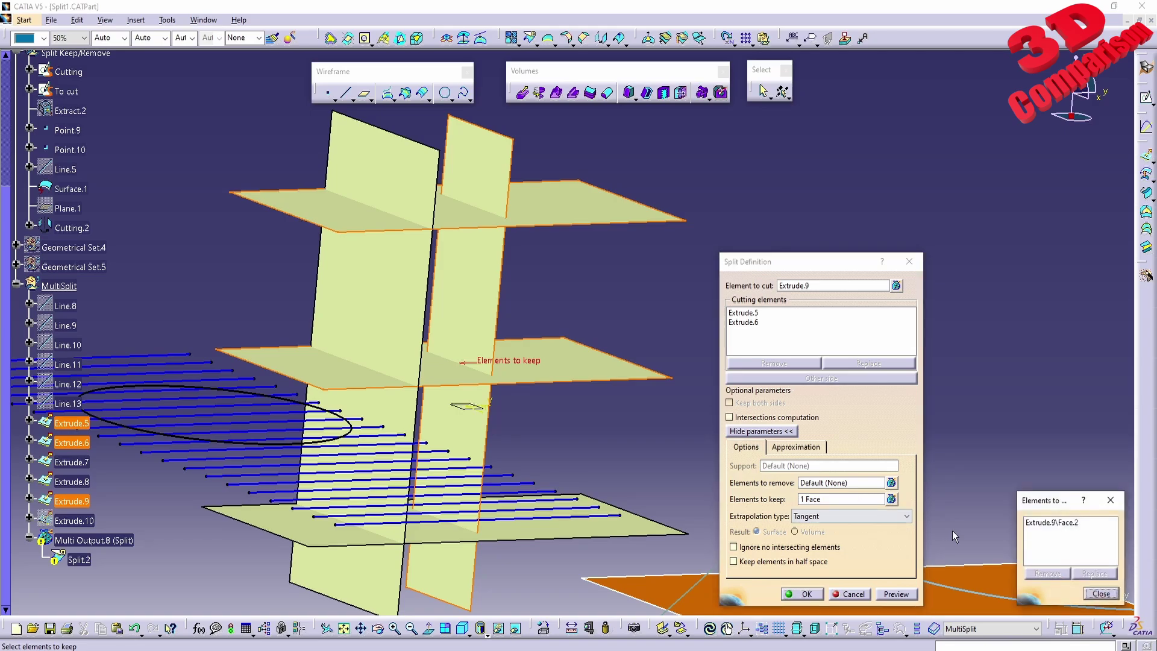
click(1054, 522)
click(1047, 573)
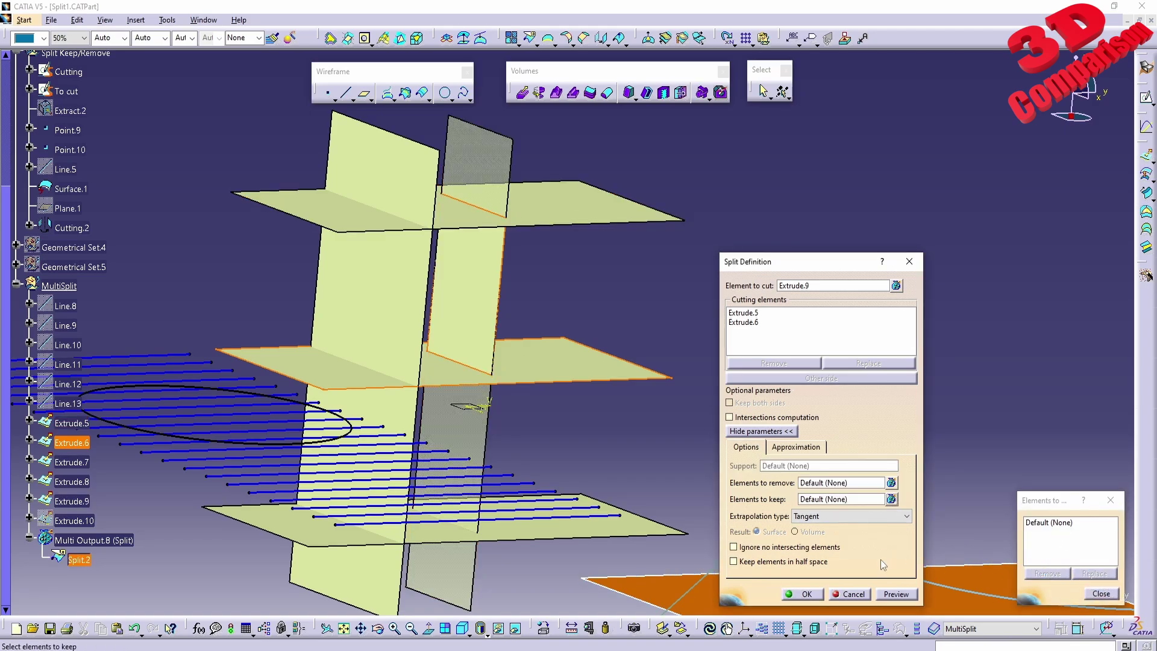
click(904, 595)
click(818, 595)
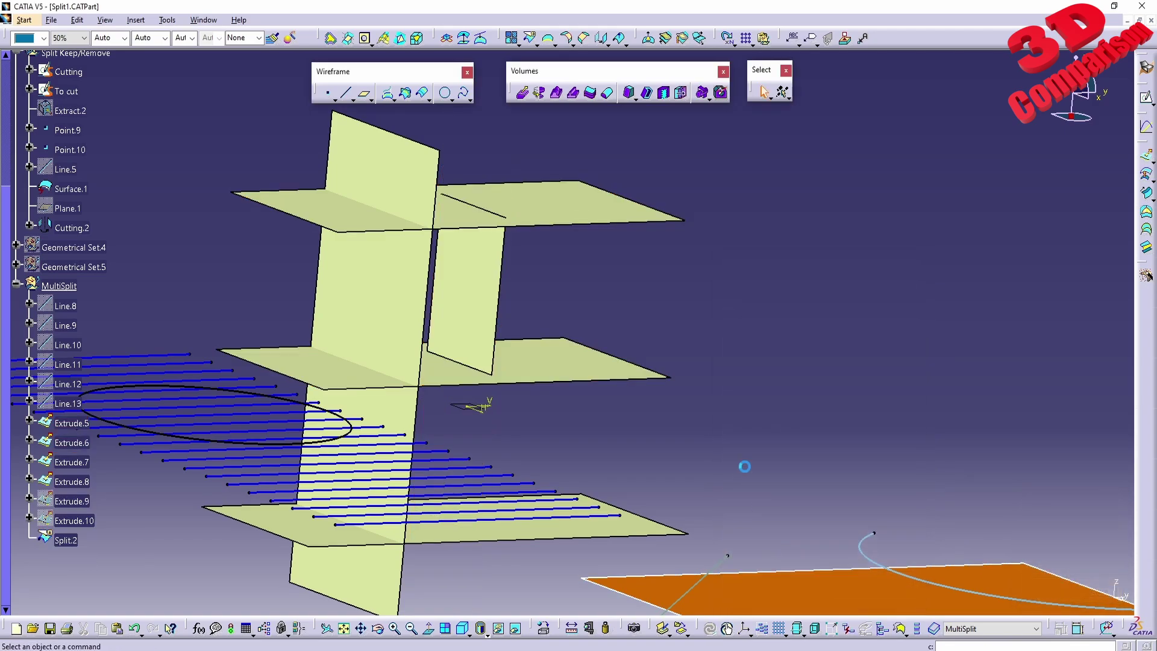
Delete the Split.2 feature from the MultiSplit set
click(67, 540)
key(Delete)
key(Return)
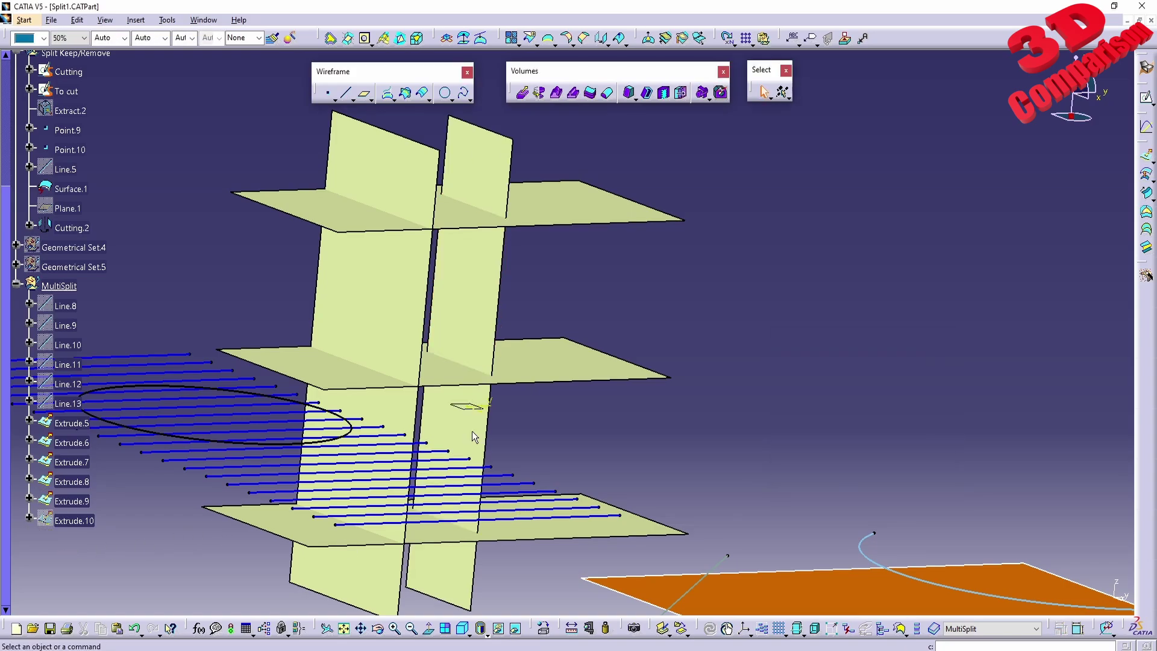
Start a Split of Extrude.8 using Extrude.5 as the cutting element
middle_drag(382, 392, 416, 428)
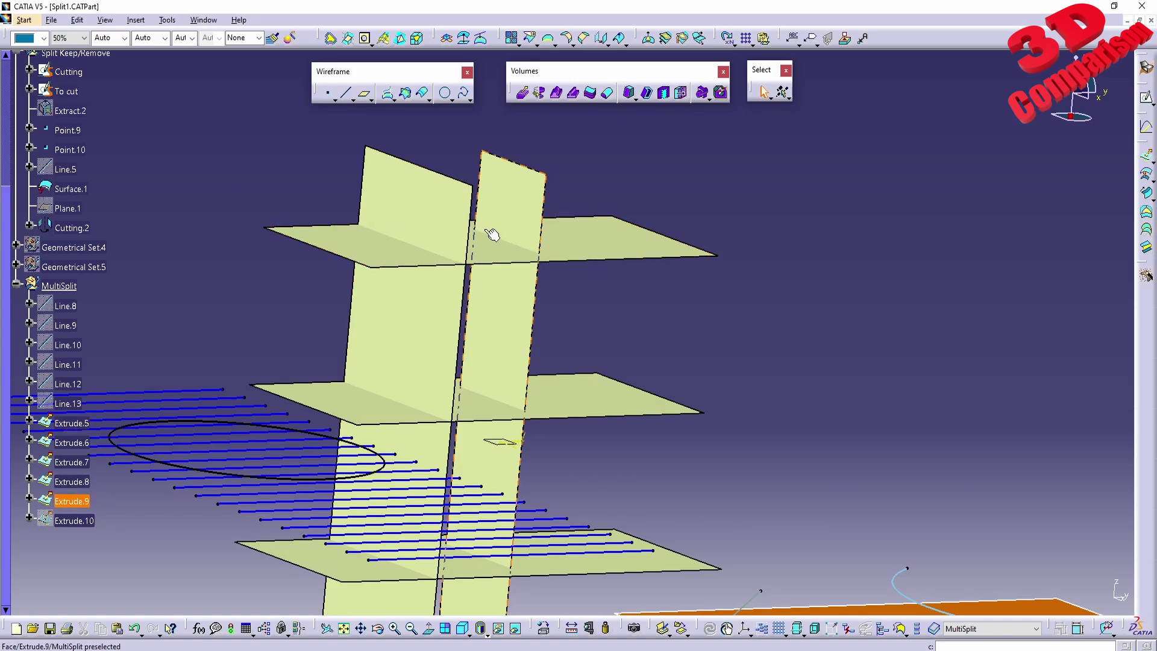
mouse_move(492, 235)
middle_down()
mouse_move(493, 309)
mouse_move(489, 230)
middle_up()
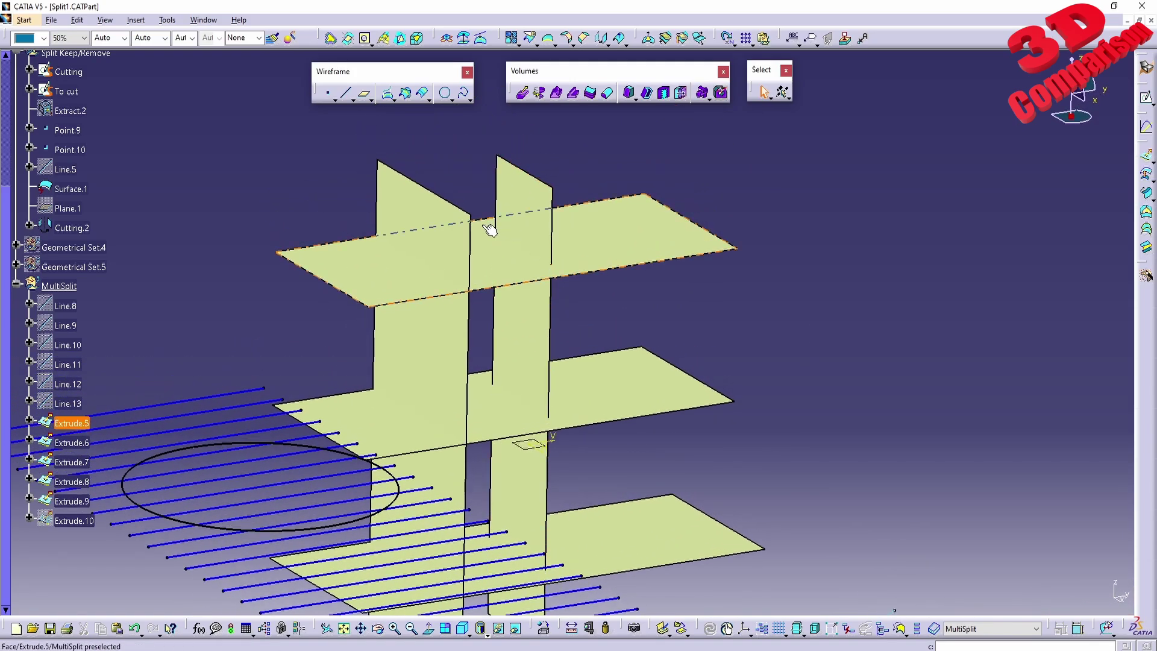
click(529, 37)
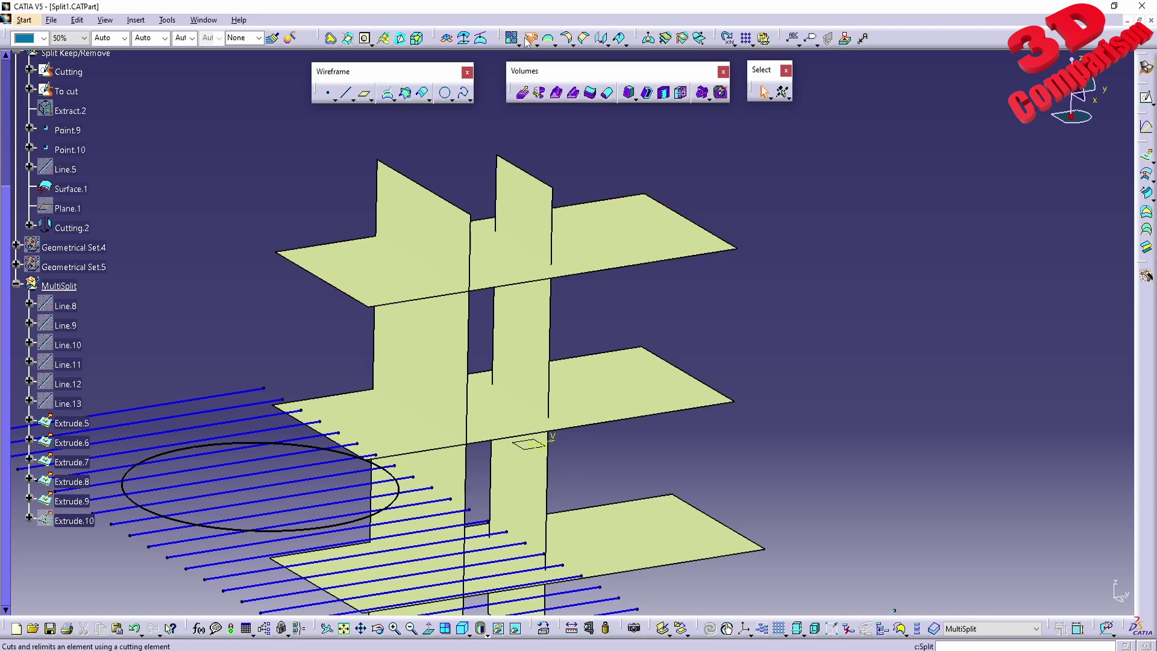
click(446, 235)
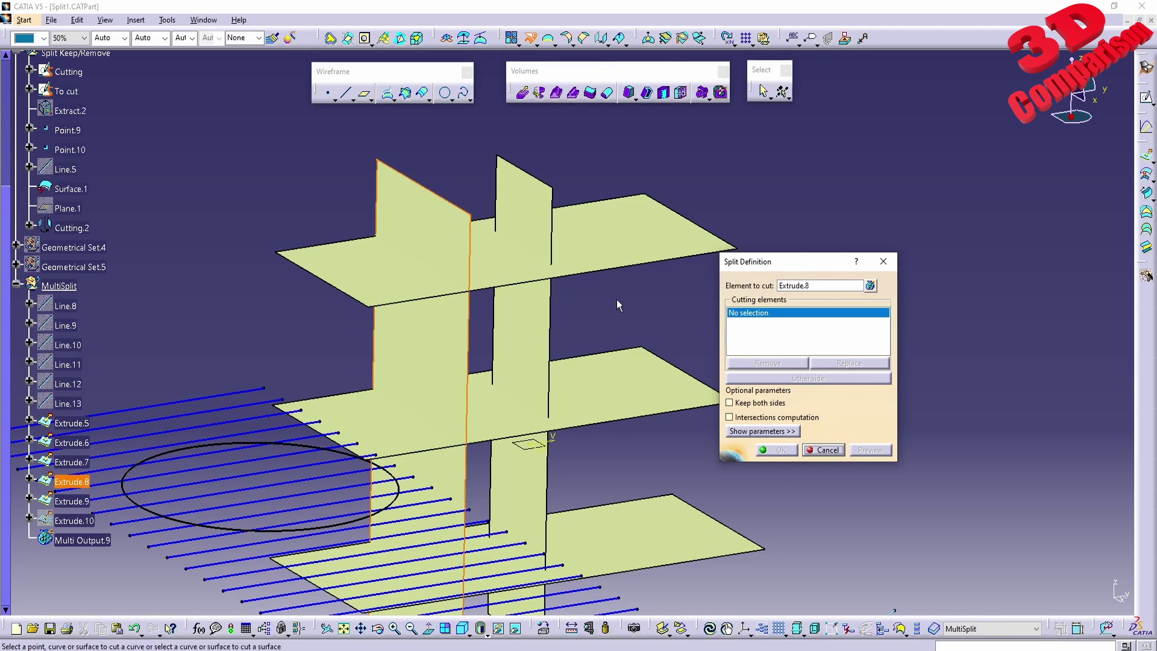
click(362, 267)
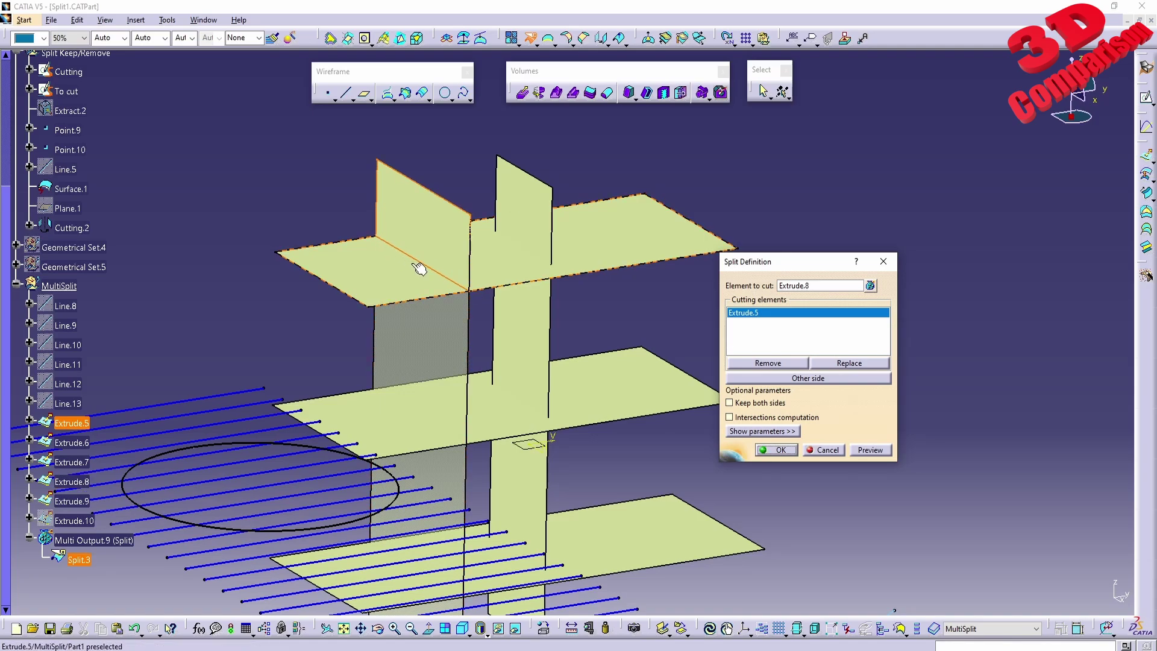
Enable Intersections computation for the Extrude.8 split and try inverting the side kept at Extrude.5
click(772, 420)
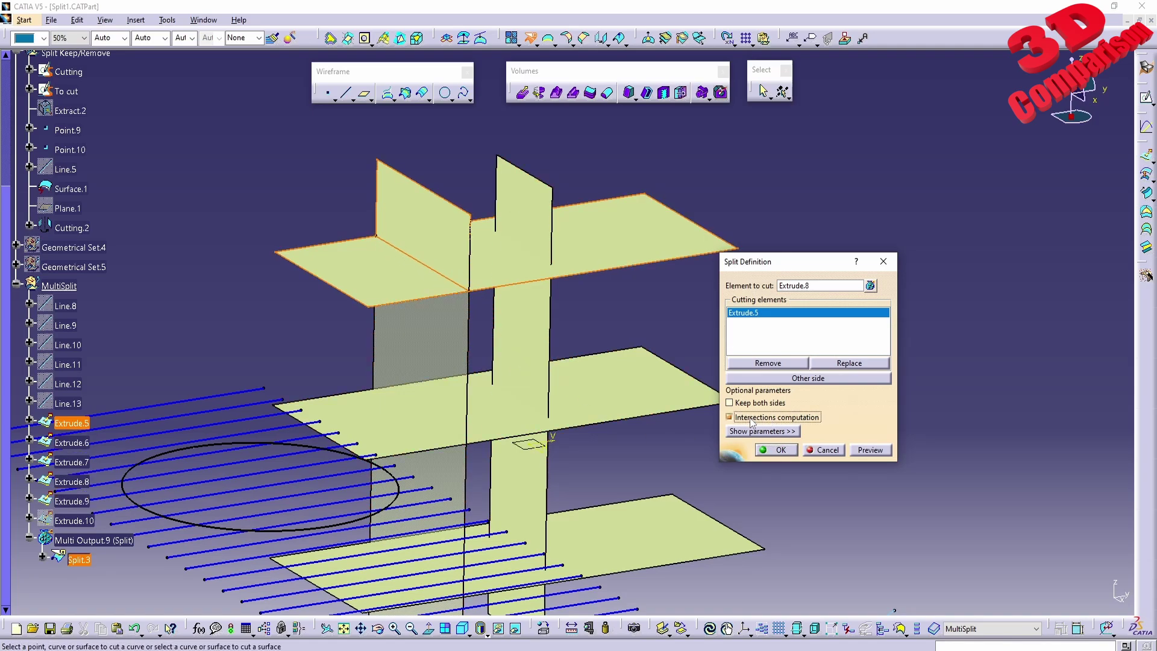
middle_drag(473, 316, 505, 338)
middle_click(452, 356)
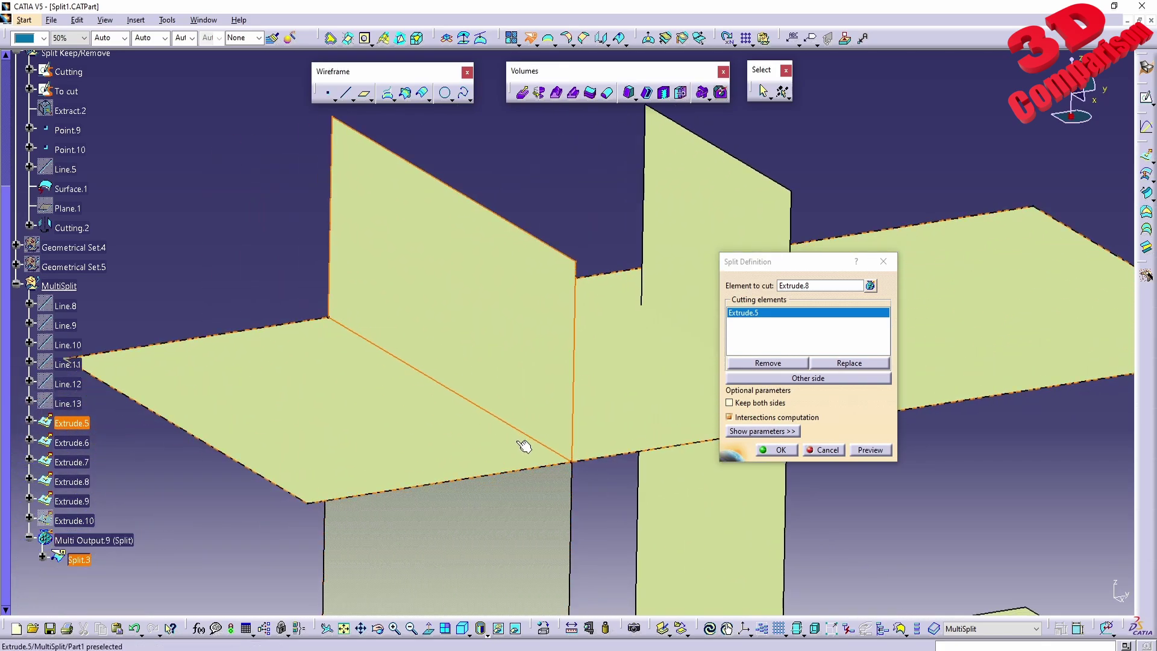
click(753, 418)
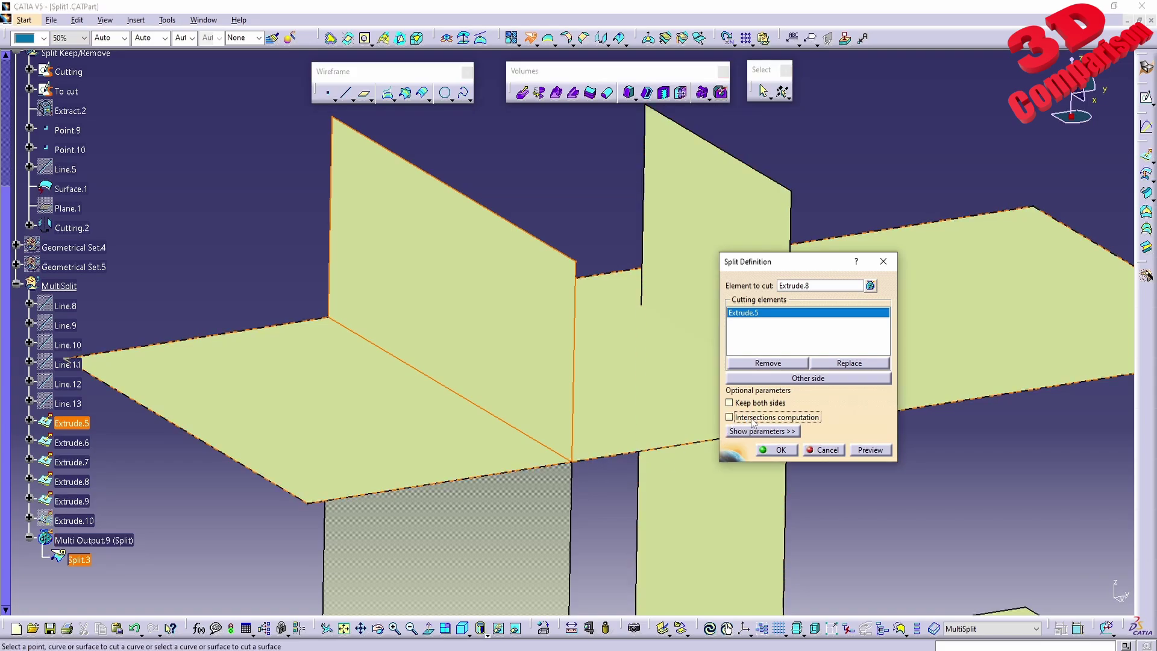
click(781, 418)
click(782, 419)
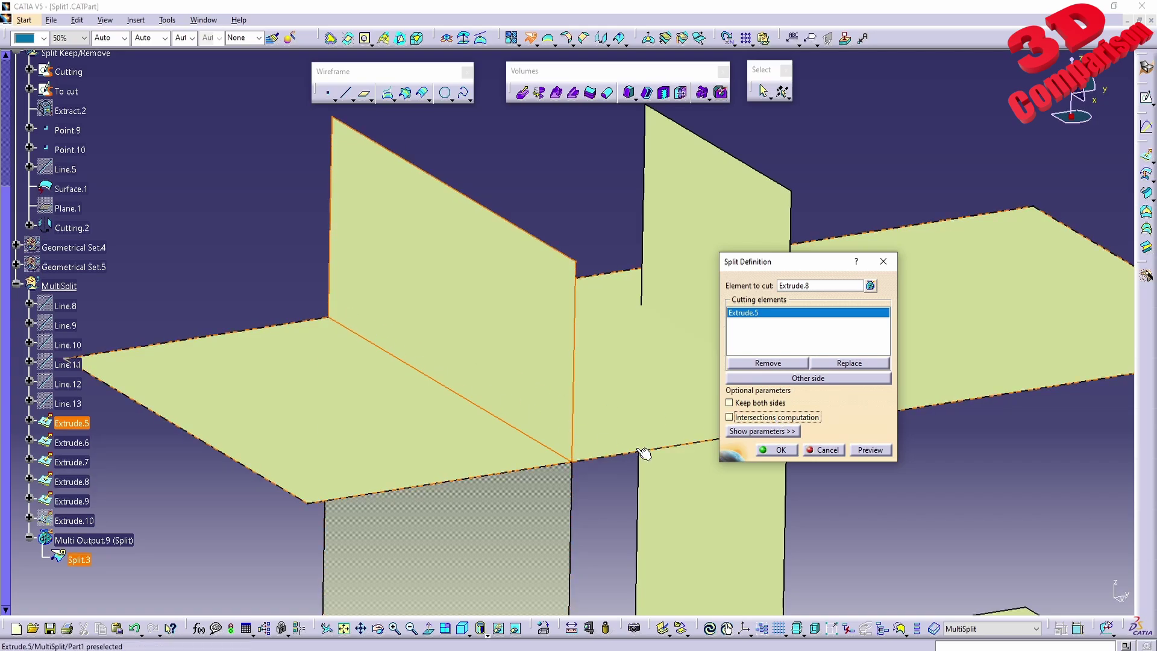
ctrl+middle_drag(589, 492, 523, 455)
click(762, 417)
click(794, 378)
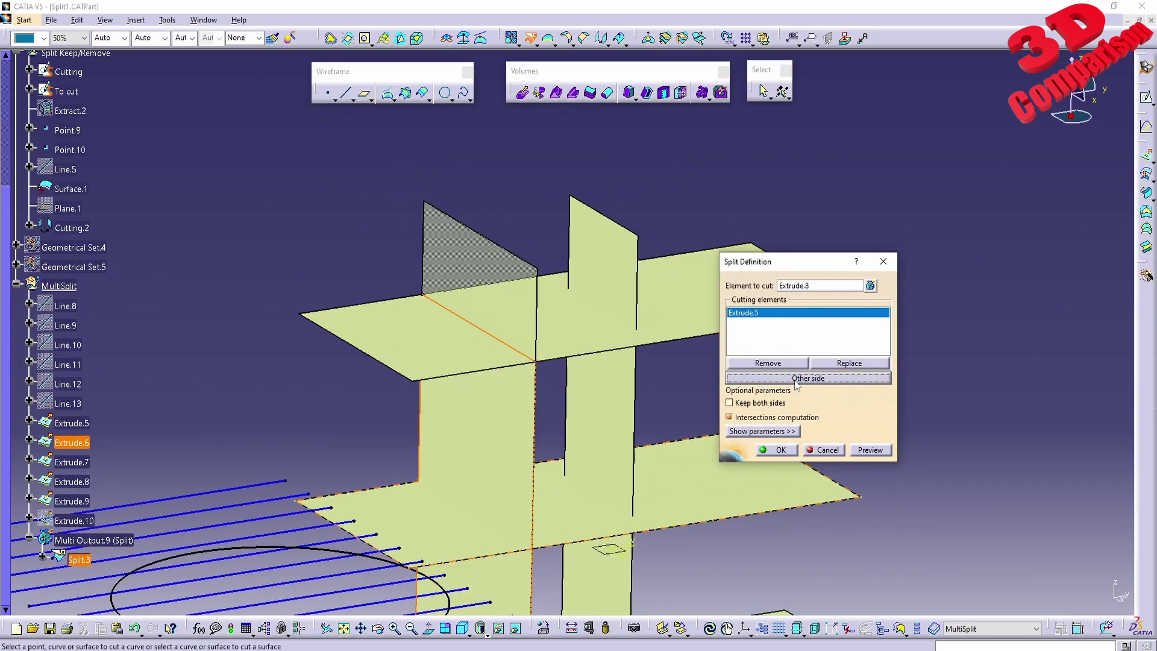
Add Extrude.6 as a second cutting element, leaving Intersections computation enabled
middle_drag(631, 462, 613, 360)
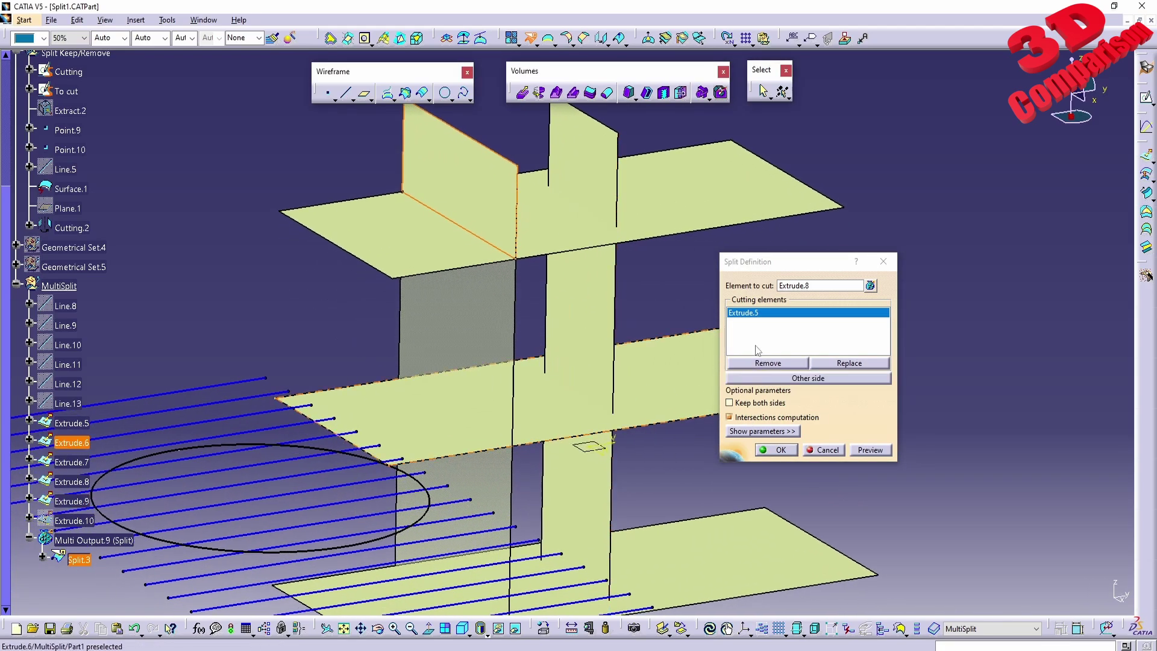
click(557, 414)
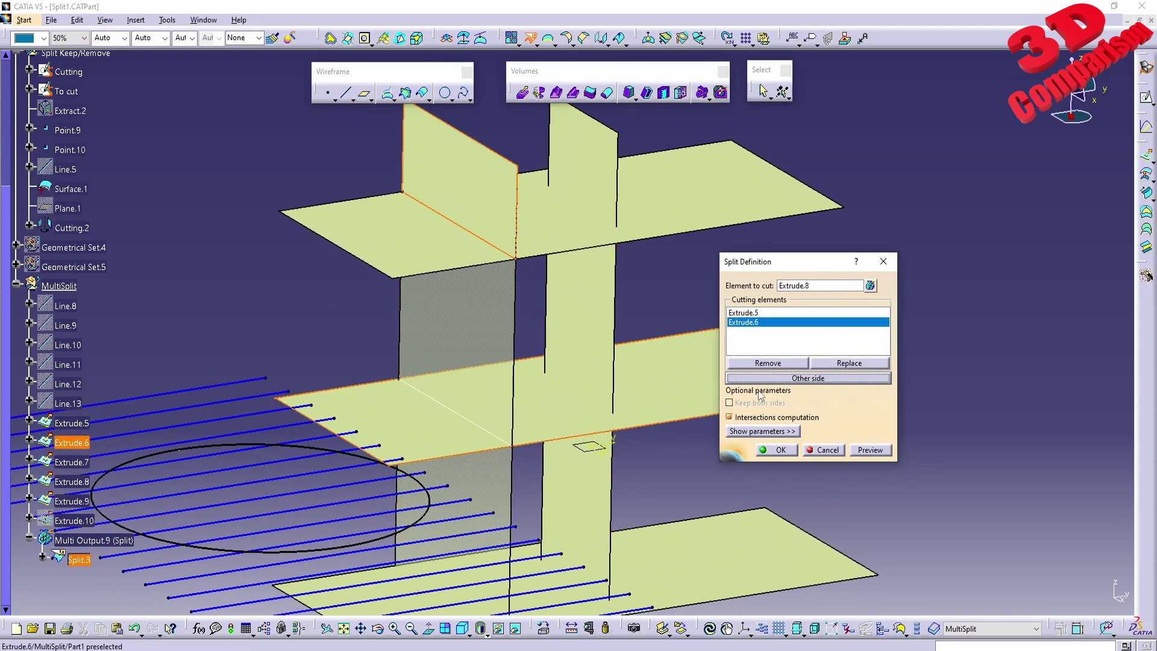
click(765, 417)
click(765, 416)
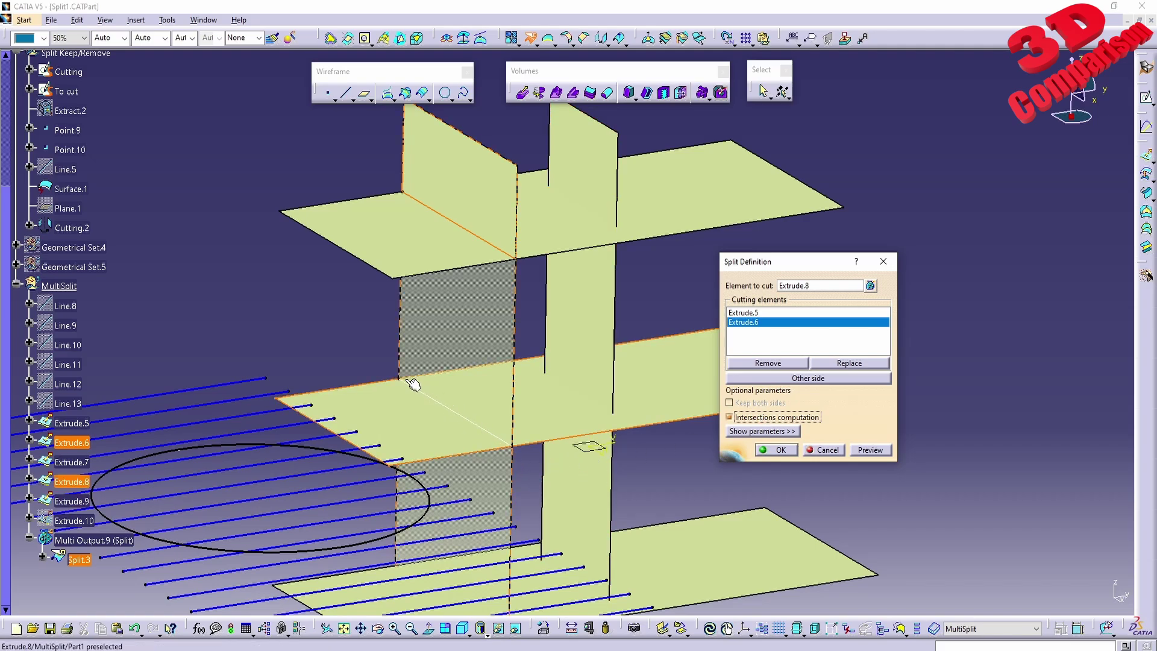
Invert the side kept at Extrude.5 so the portion of Extrude.8 between Extrude.5 and Extrude.6 remains, and apply the split
click(828, 382)
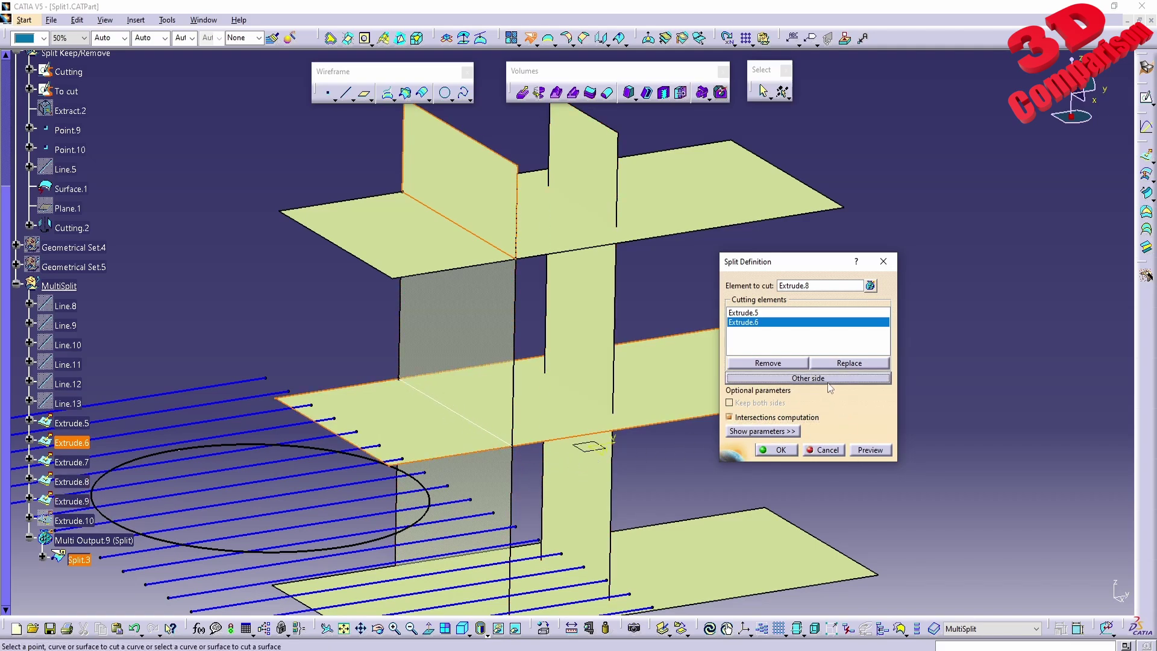
click(805, 378)
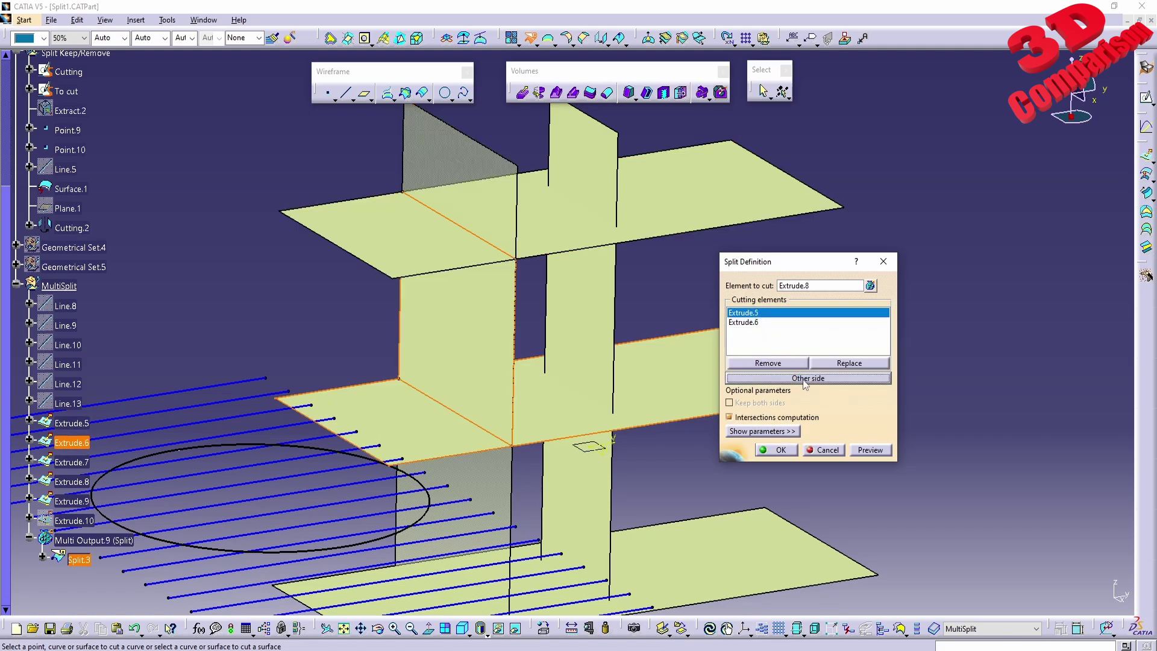
click(805, 380)
click(805, 378)
click(777, 450)
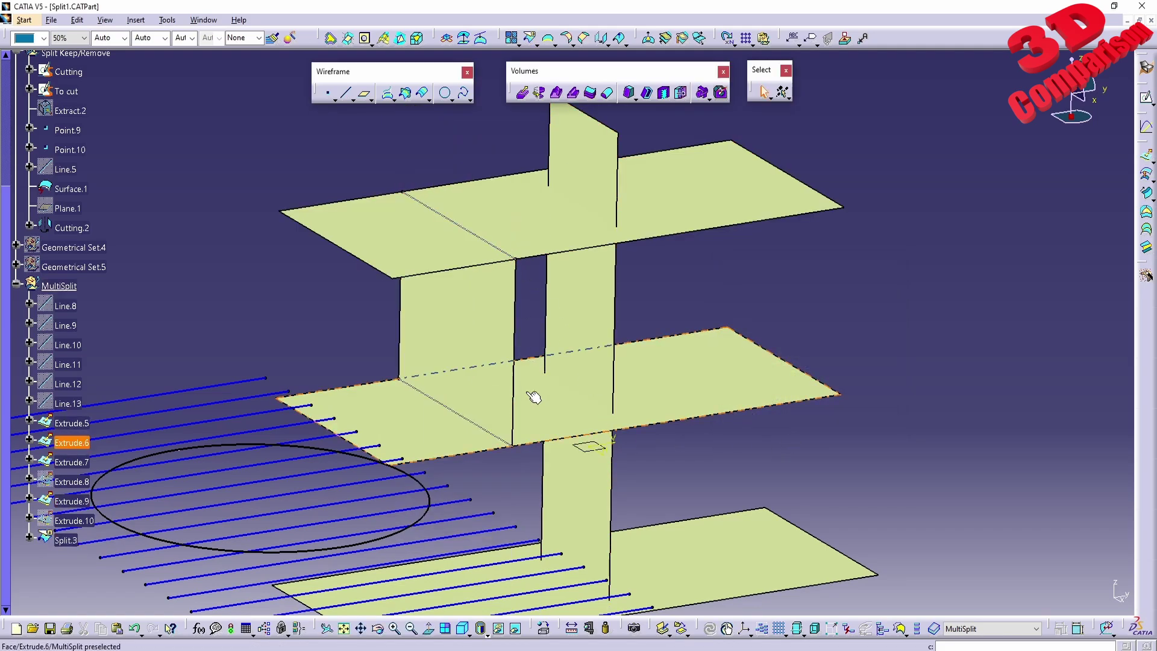
Reopen the split and invert the side of Extrude.5 so that only Extrude.8's portion above it is kept, then apply
double_click(469, 322)
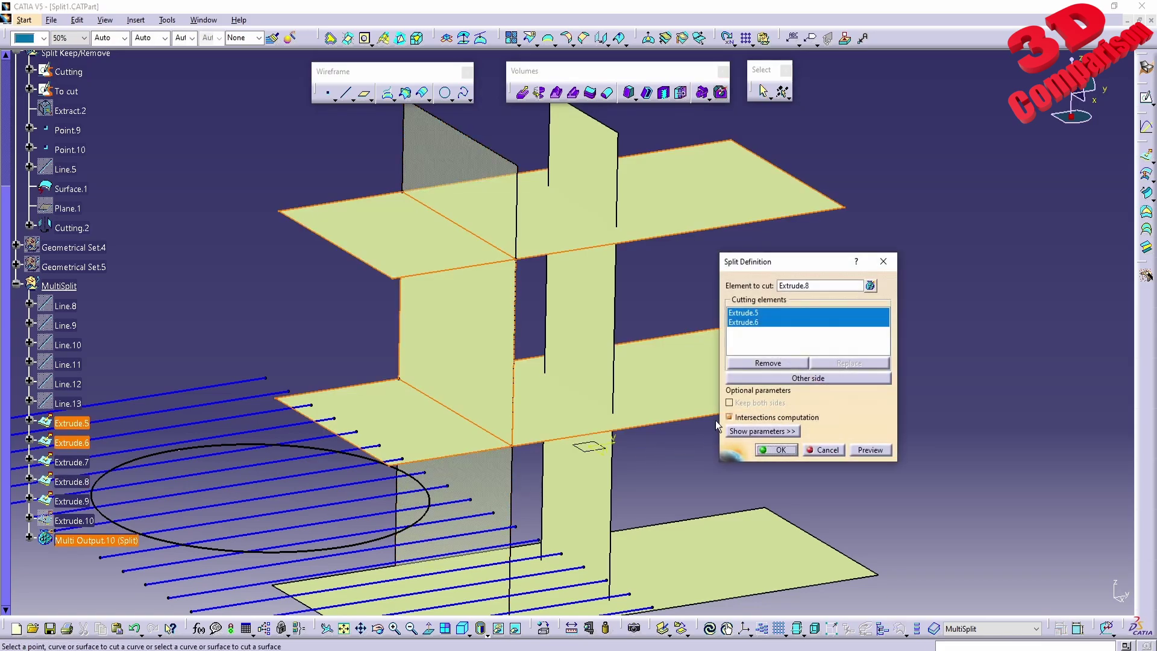
click(759, 312)
click(791, 379)
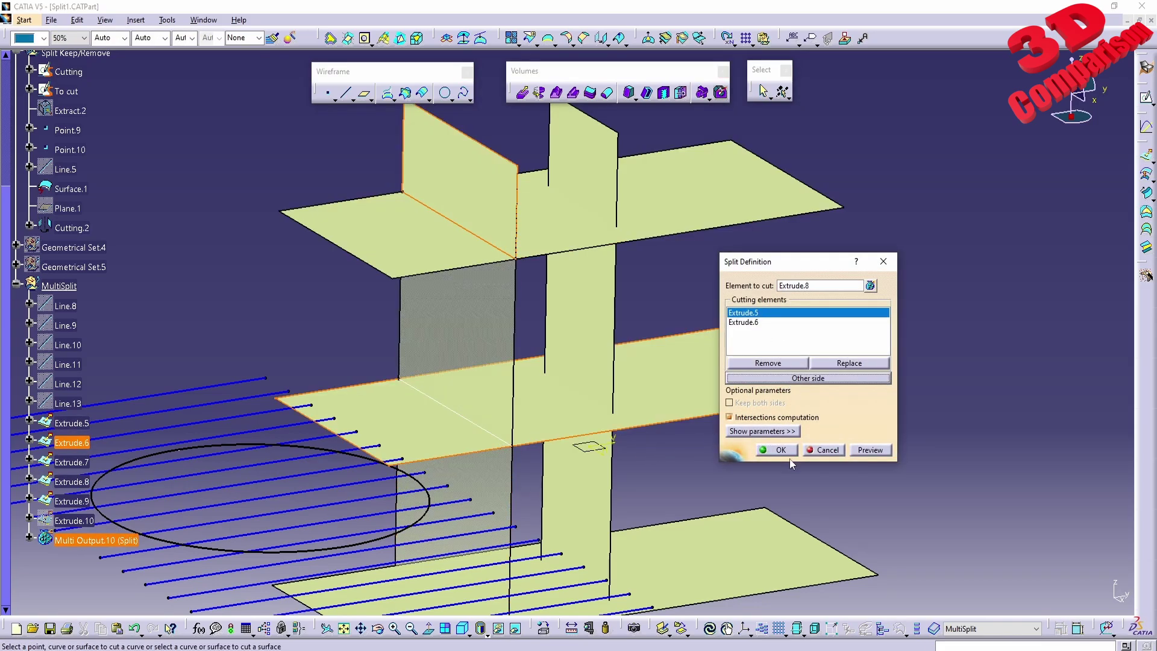
click(780, 450)
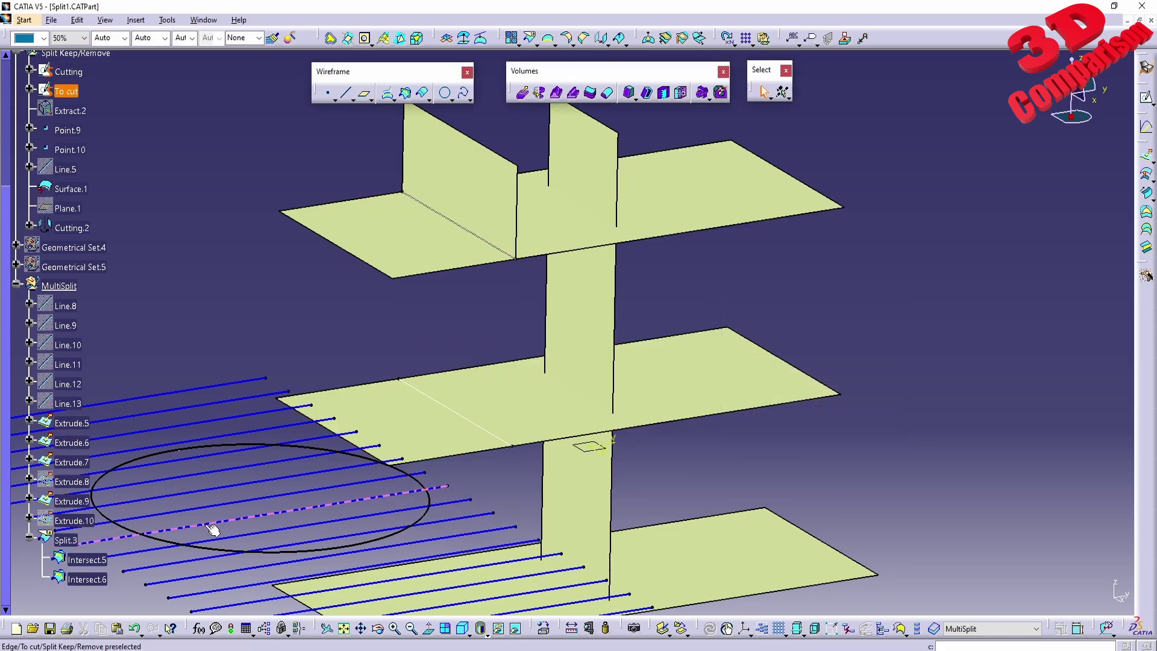
Reopen Split.3 and try the other kept sides for its cutting elements Extrude.5 and Extrude.6
double_click(68, 540)
click(759, 336)
click(785, 380)
click(764, 313)
click(788, 377)
click(788, 377)
click(759, 323)
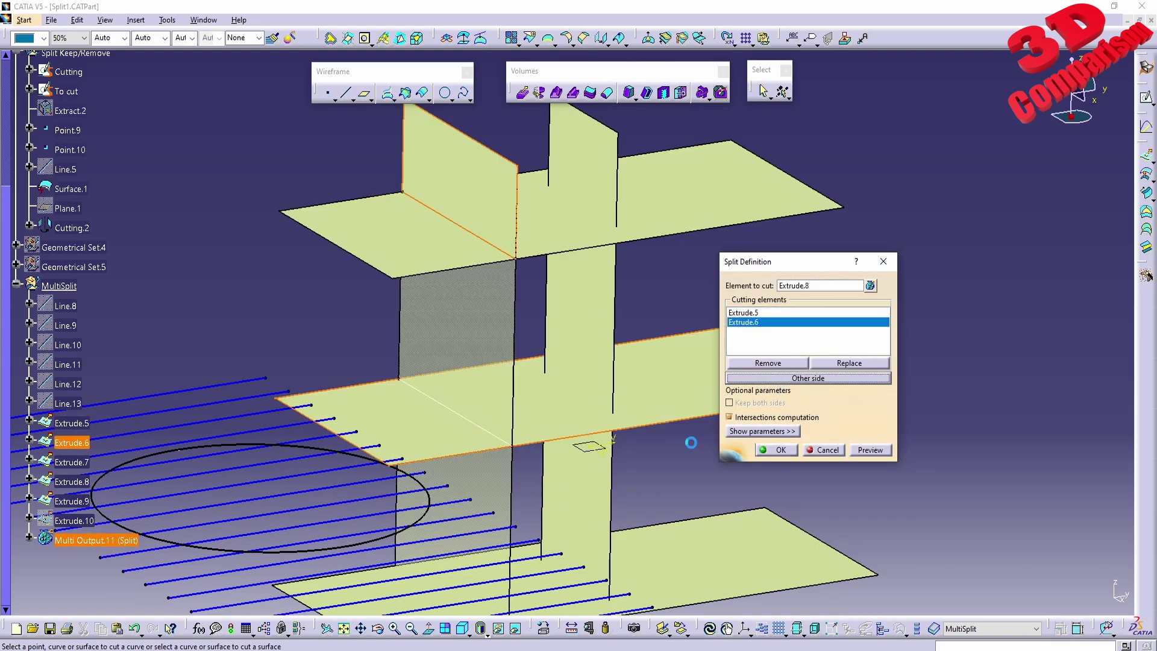
Add Extrude.7 as a third cutting element, keep the portion of Extrude.8 between Extrude.5 and Extrude.6, and apply the split
middle_drag(691, 442, 701, 364)
click(773, 303)
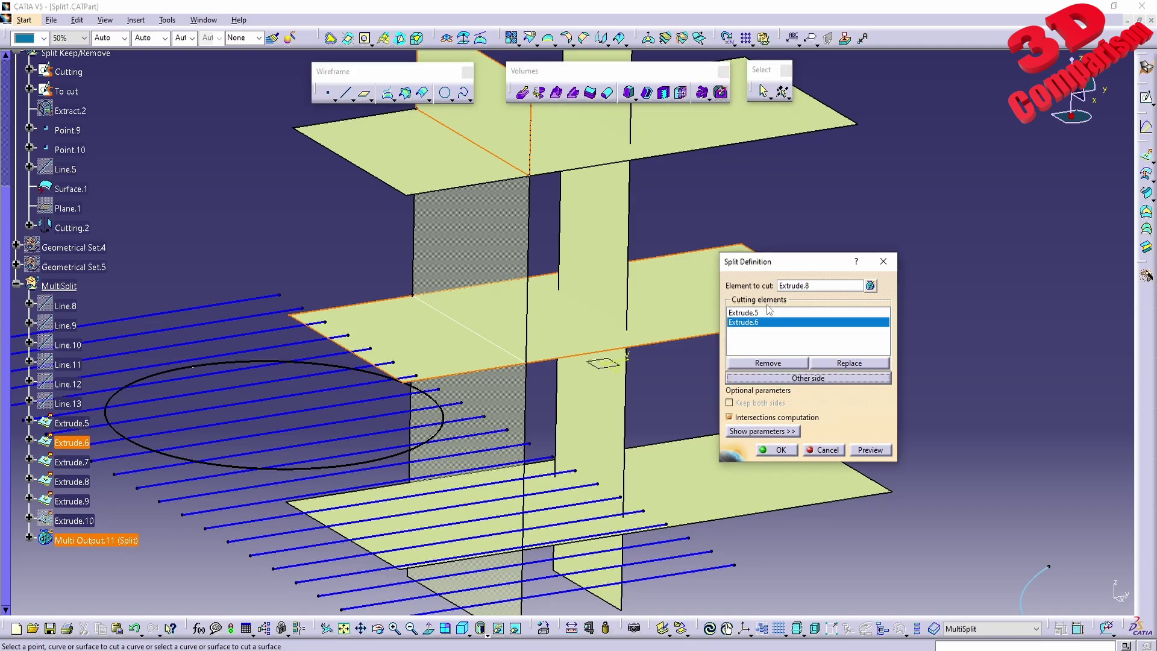
click(689, 464)
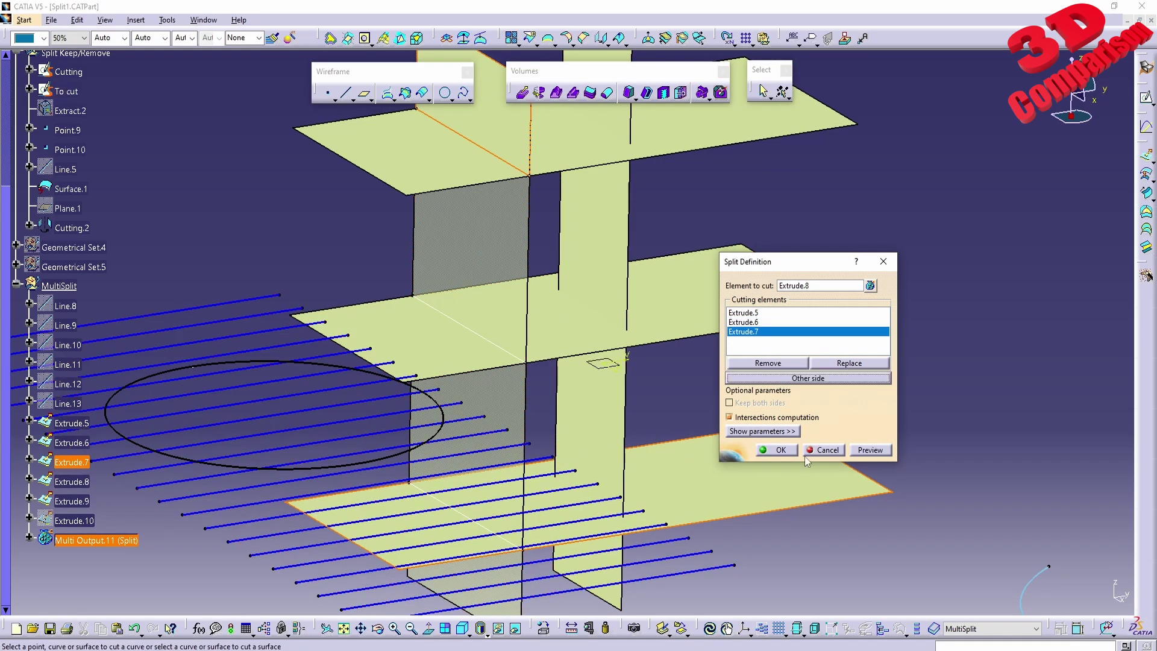
click(757, 324)
click(760, 312)
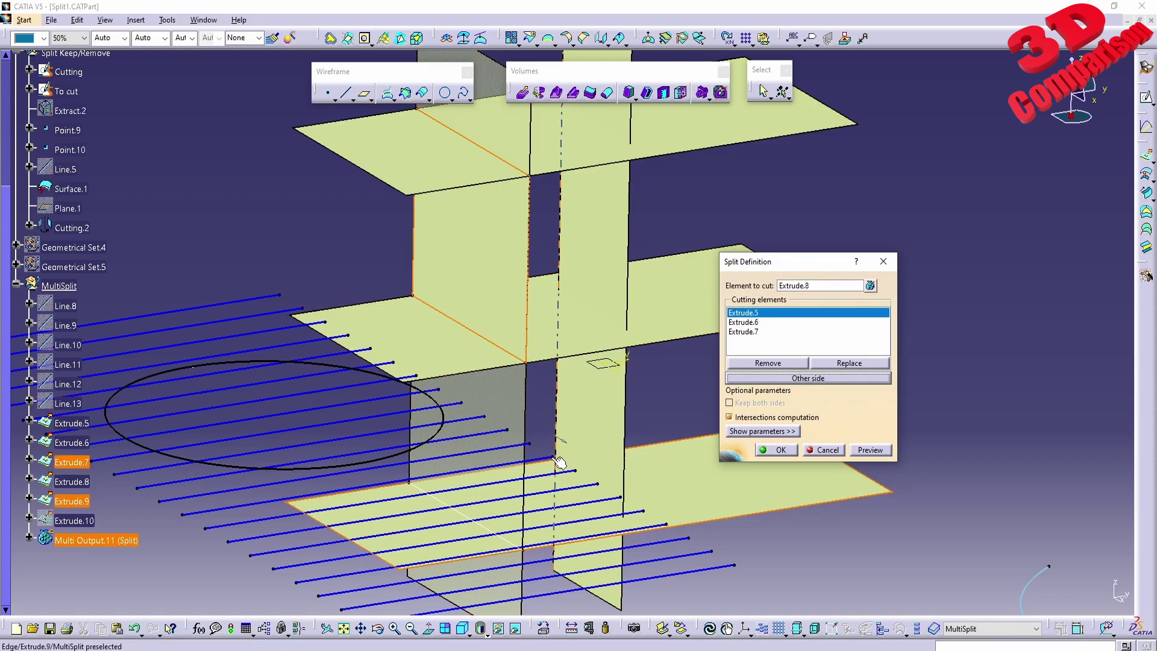
click(777, 450)
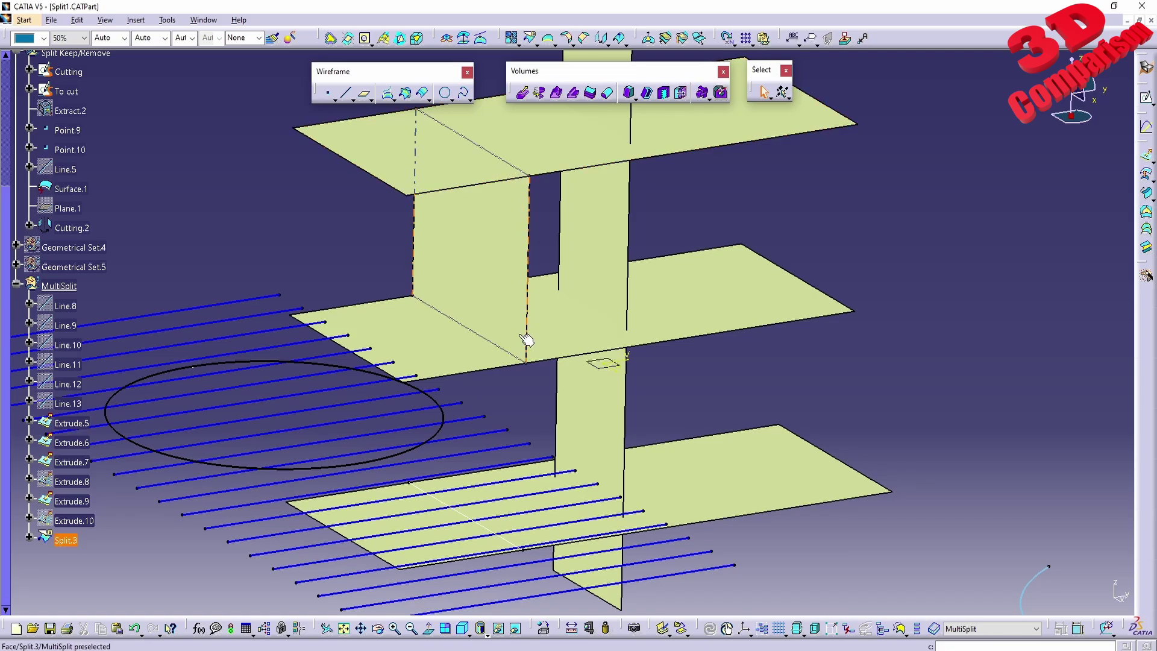
key(Escape)
click(64, 541)
middle_drag(697, 346, 584, 369)
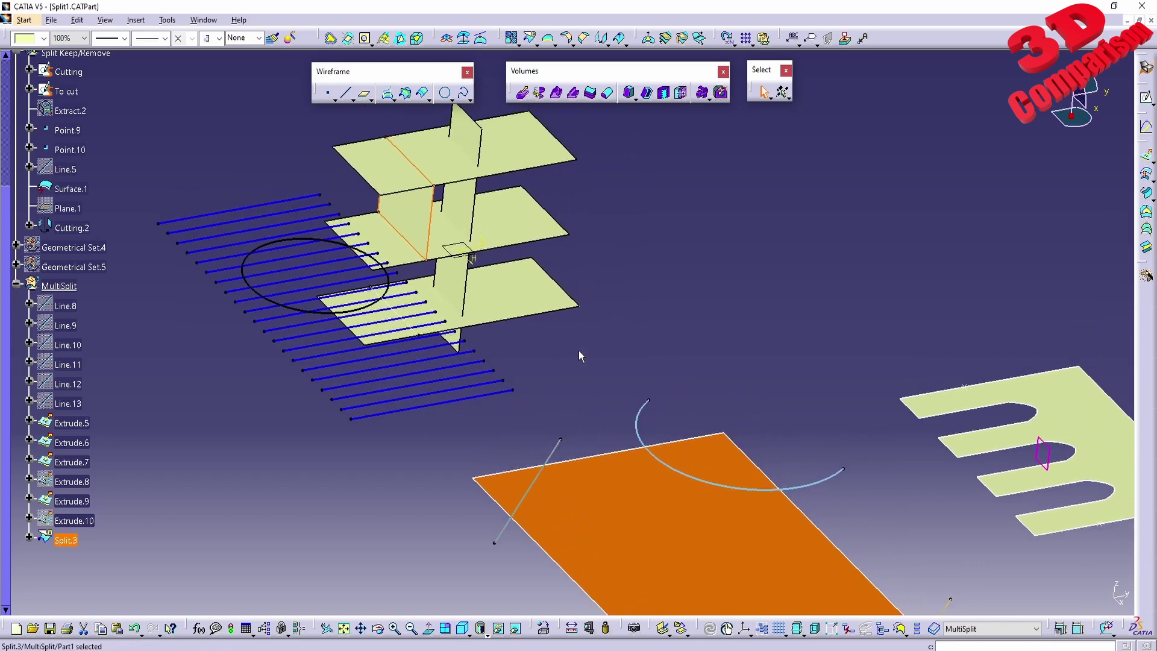
click(512, 151)
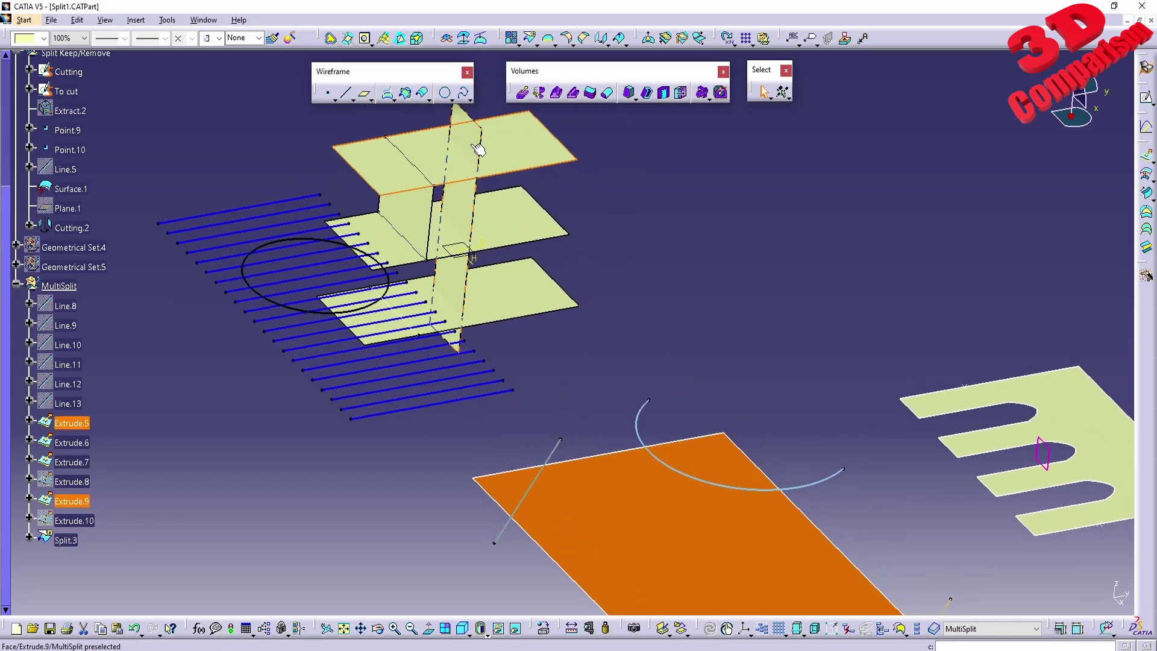
Edit Sketch.3 in Geometrical Set.2, moving both endpoints of its arc to reshape it across the corner of Extrude.1
middle_drag(628, 401, 516, 270)
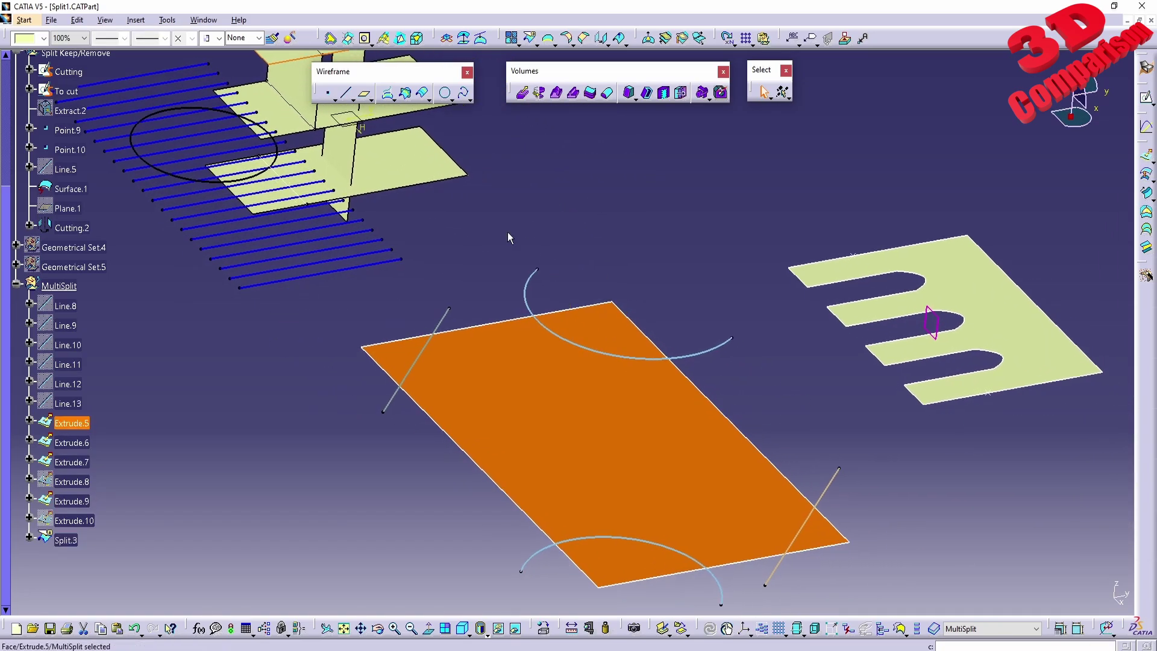
click(569, 346)
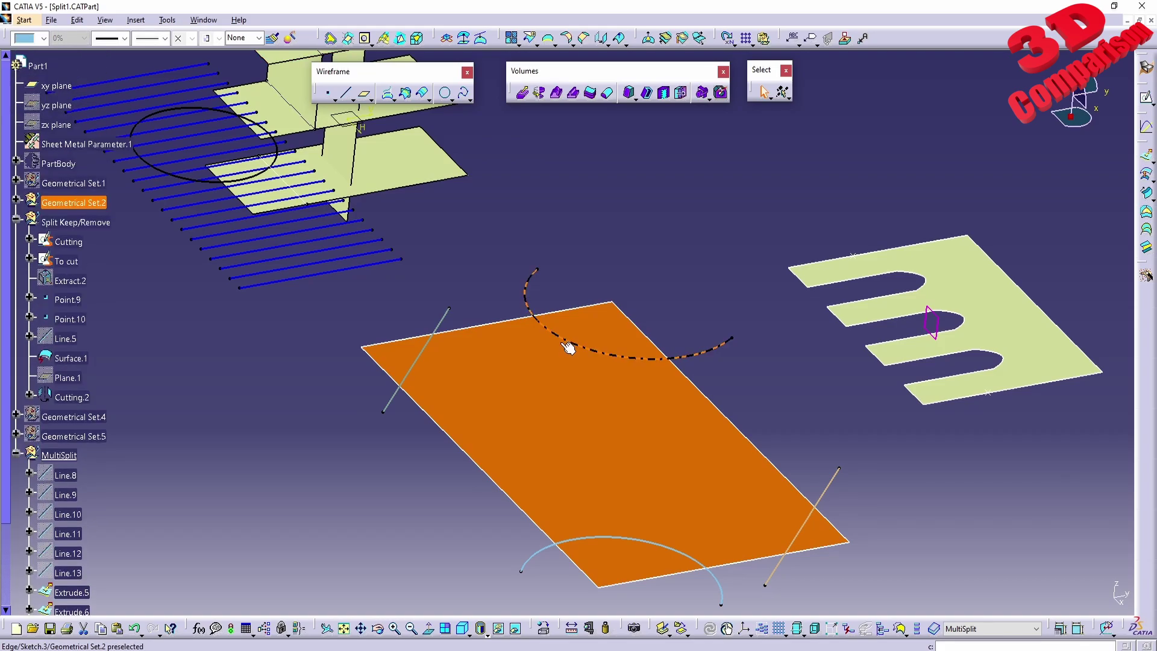
click(16, 199)
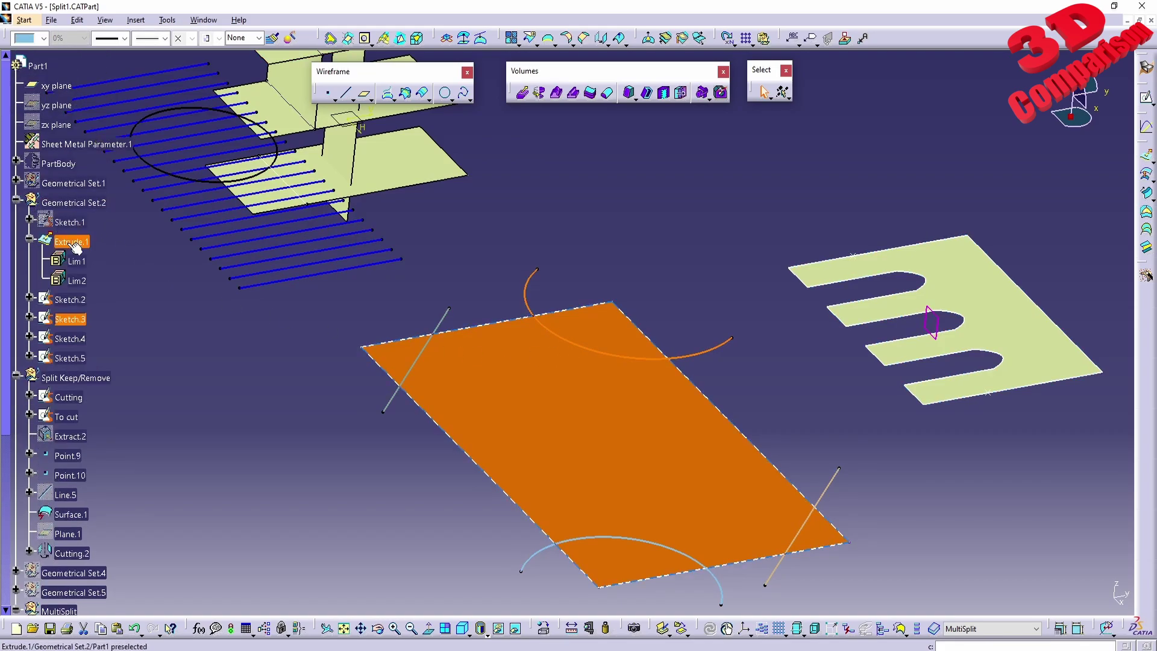
double_click(71, 319)
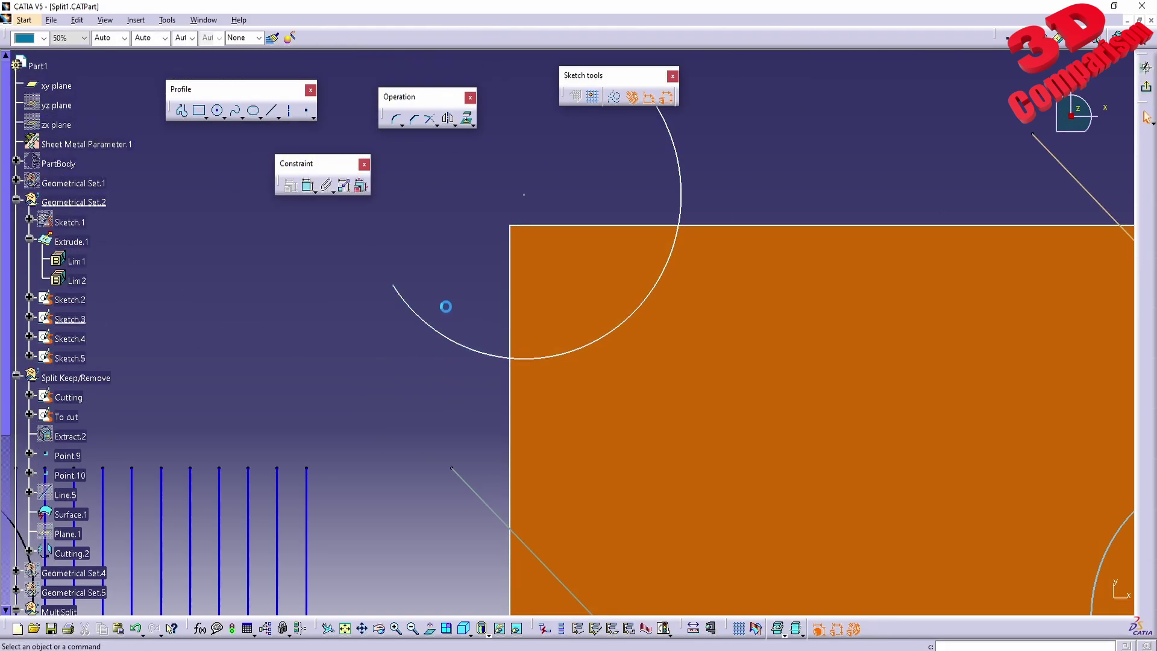
drag(401, 289, 434, 315)
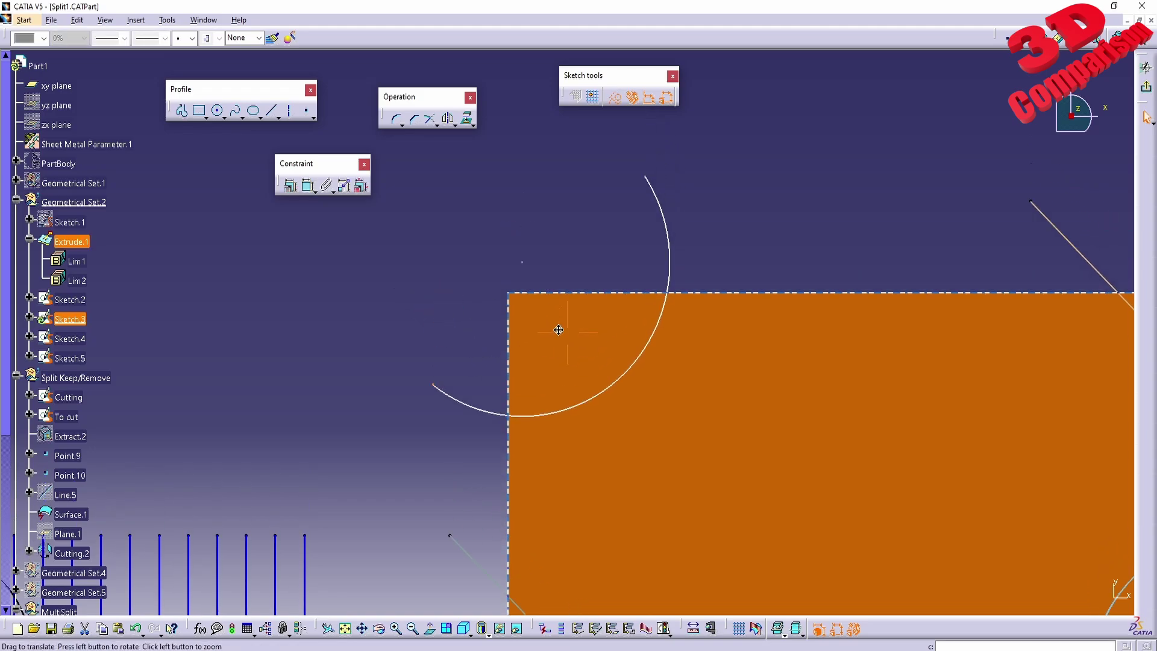
drag(644, 191, 655, 233)
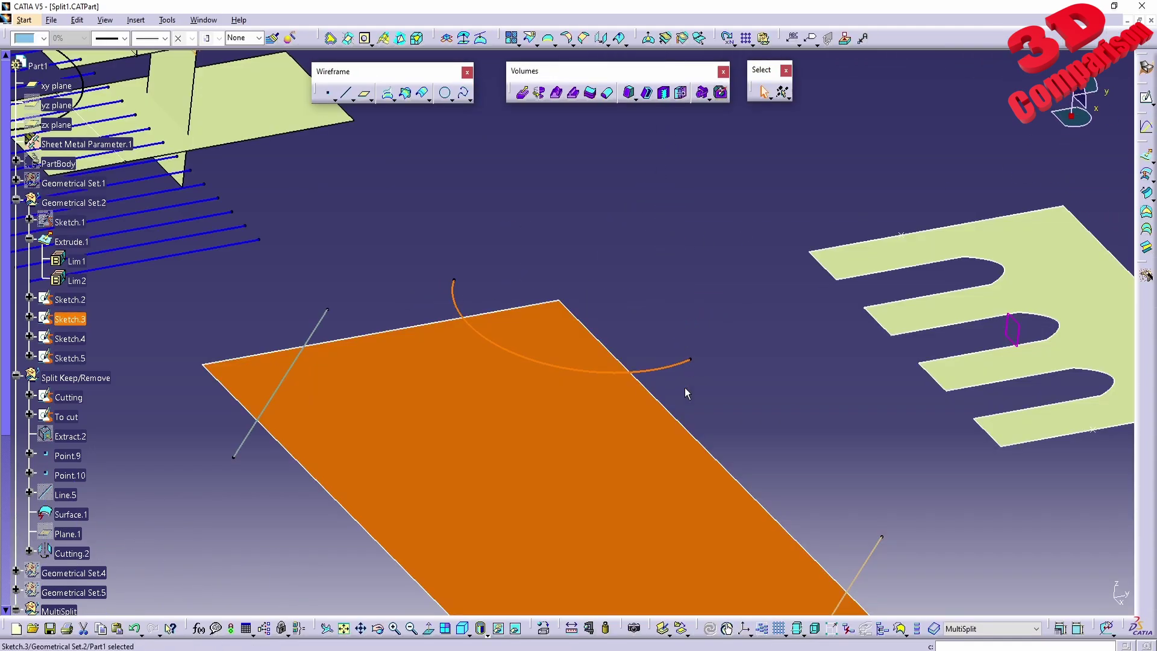
click(735, 372)
Edit the line sketch crossing Extrude.1's right-hand corner, moving its endpoints to change the line's angle
middle_drag(530, 432, 537, 314)
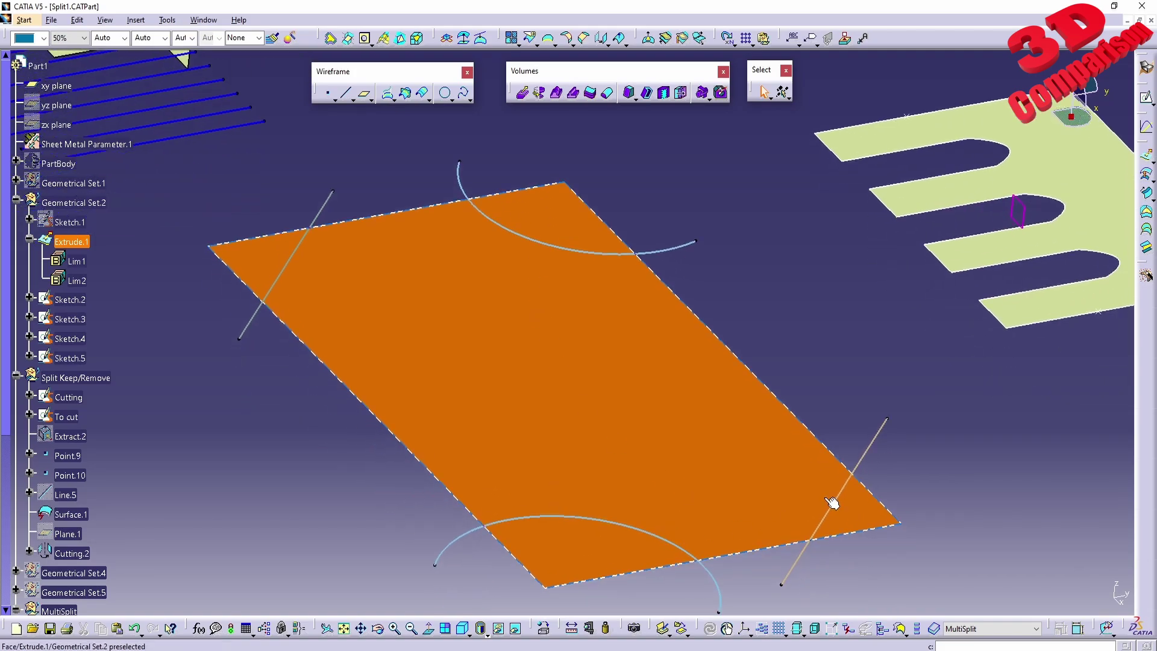
double_click(860, 457)
middle_drag(764, 388, 656, 329)
drag(672, 161, 582, 190)
drag(873, 373, 874, 345)
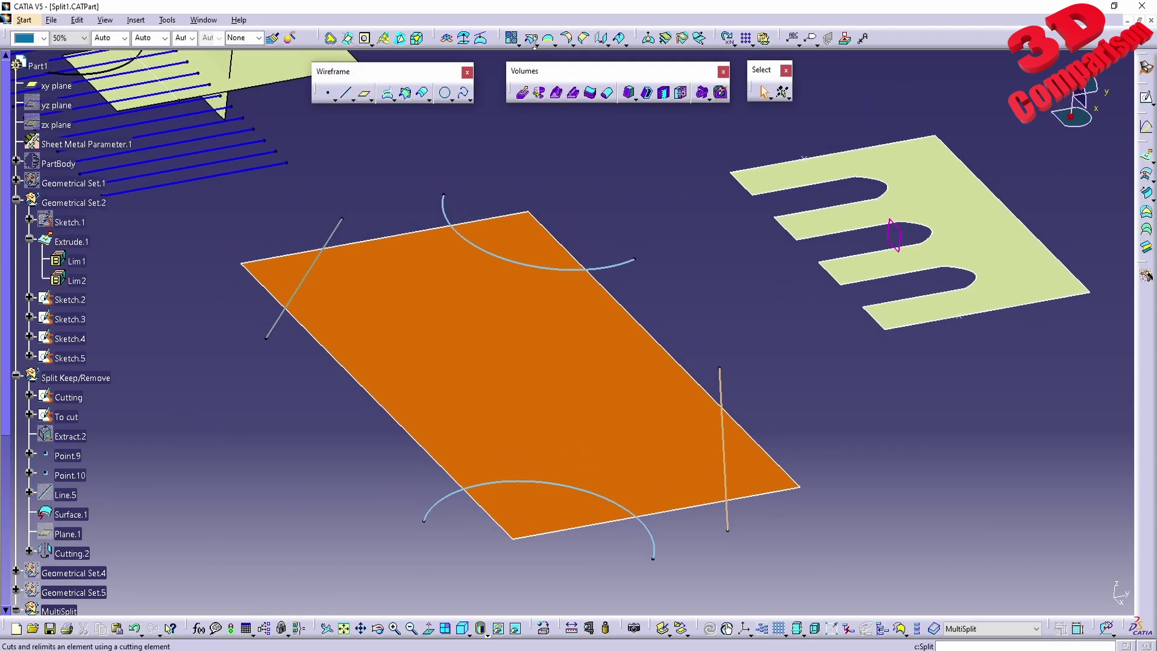
Split Extrude.1 with the Sketch.3 arc as the cutting element, keeping the large portion and removing the corner
click(532, 39)
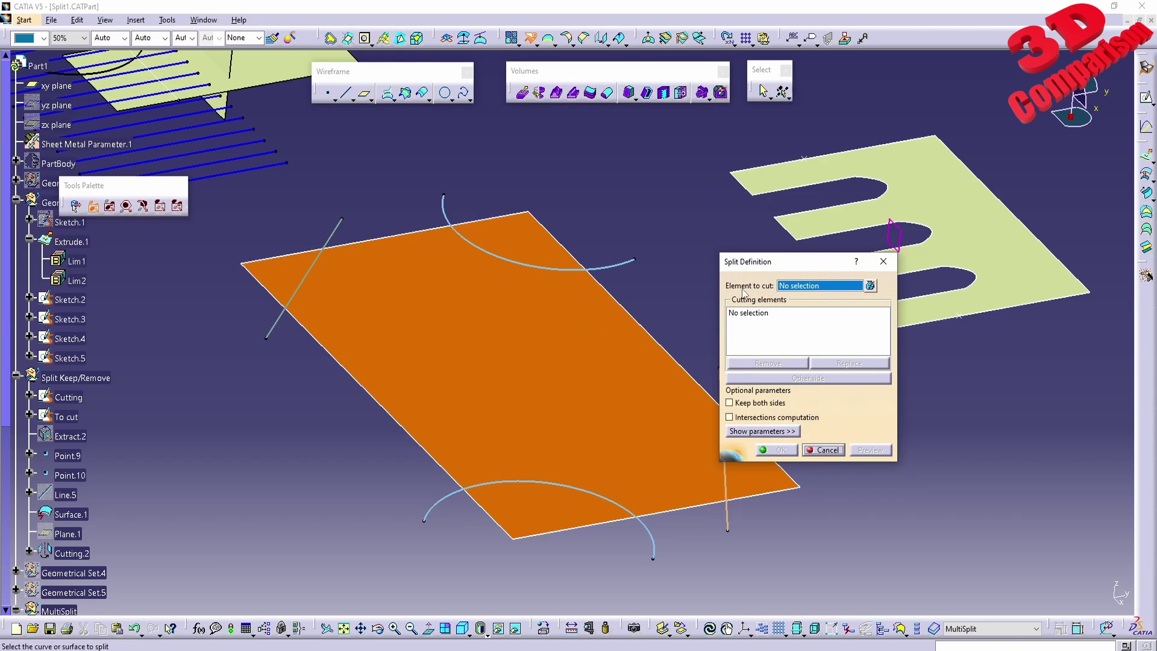
click(538, 329)
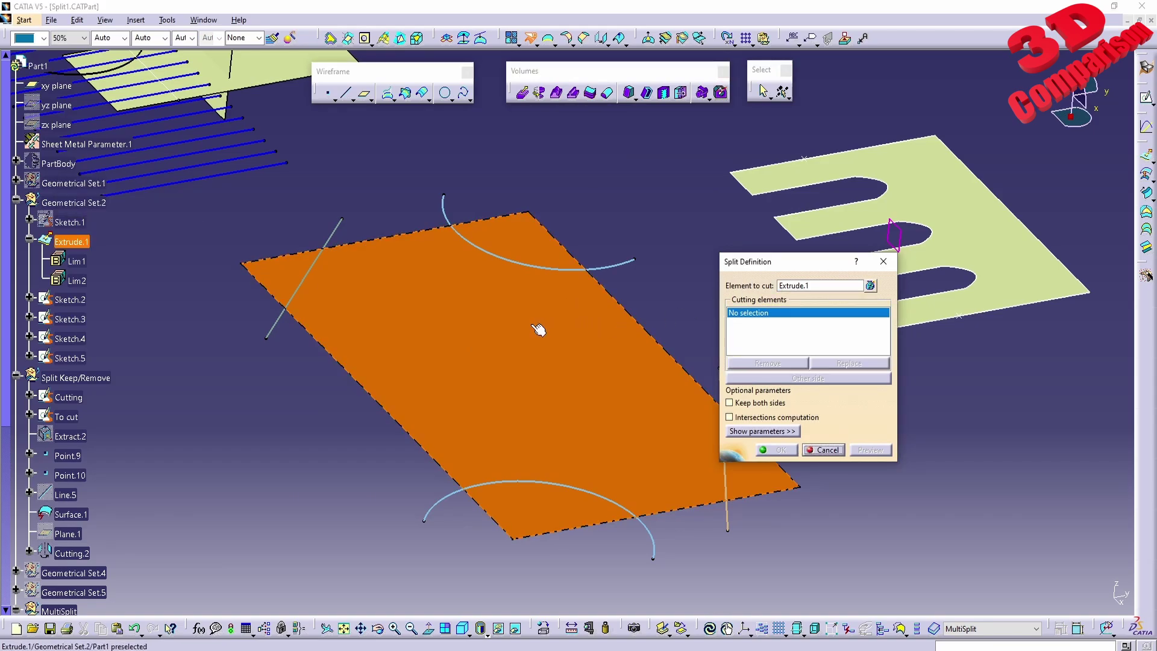
click(550, 272)
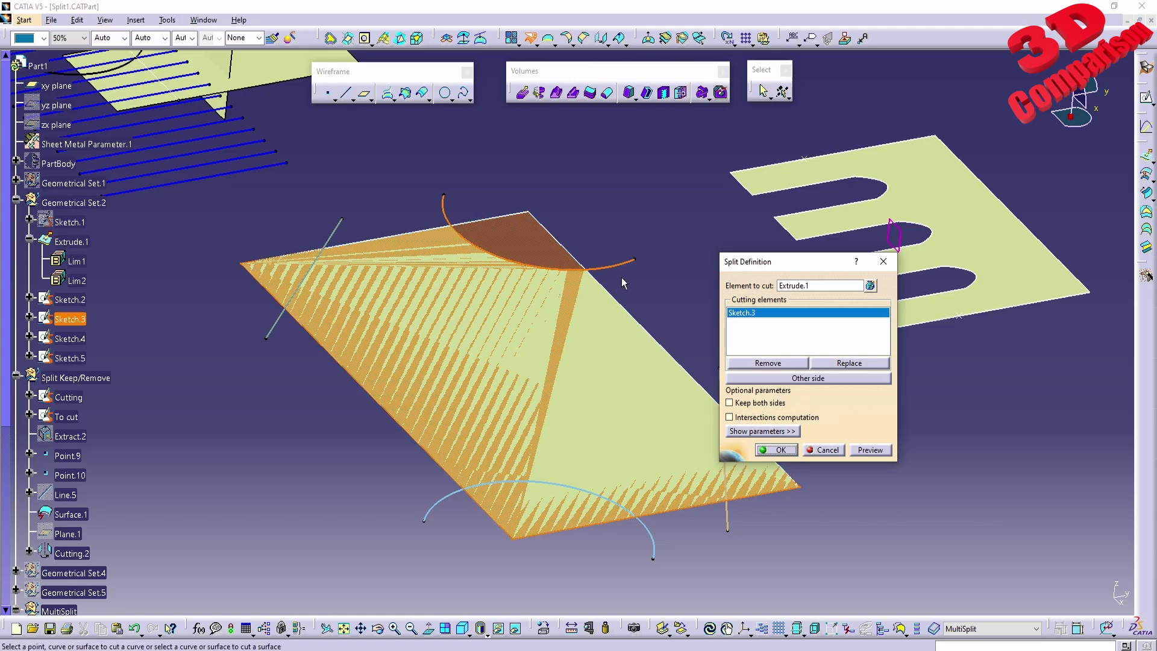
click(779, 449)
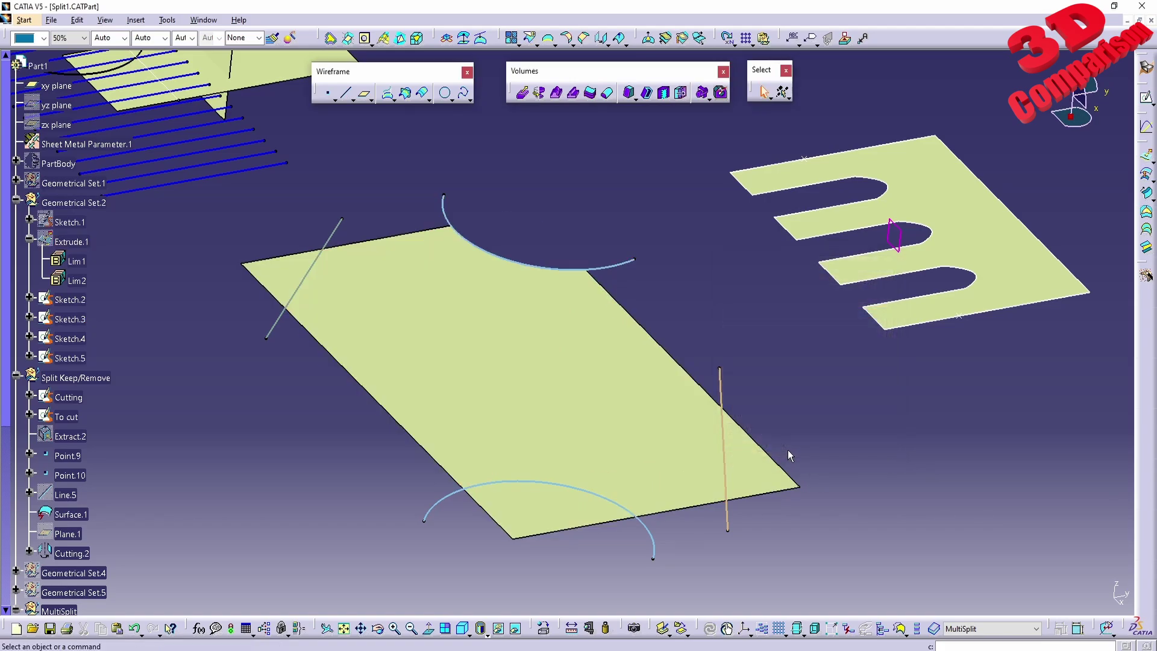
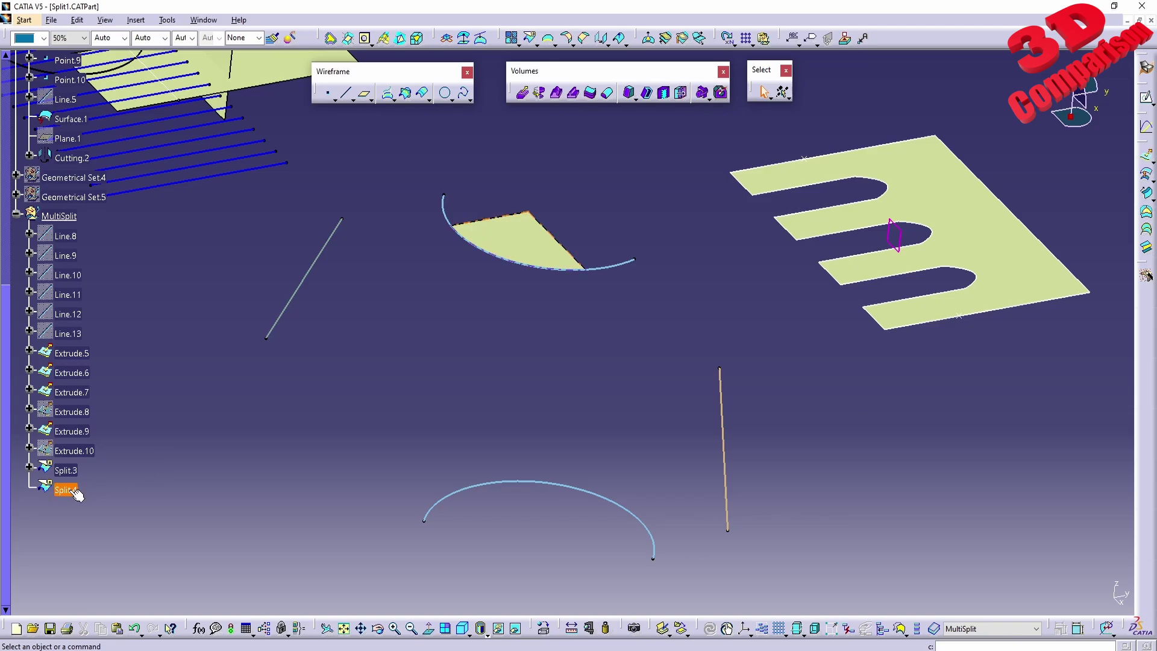
Edit Split.4, add the Sketch.4 line as a second cutting element, invert its kept side, and apply the split
double_click(66, 490)
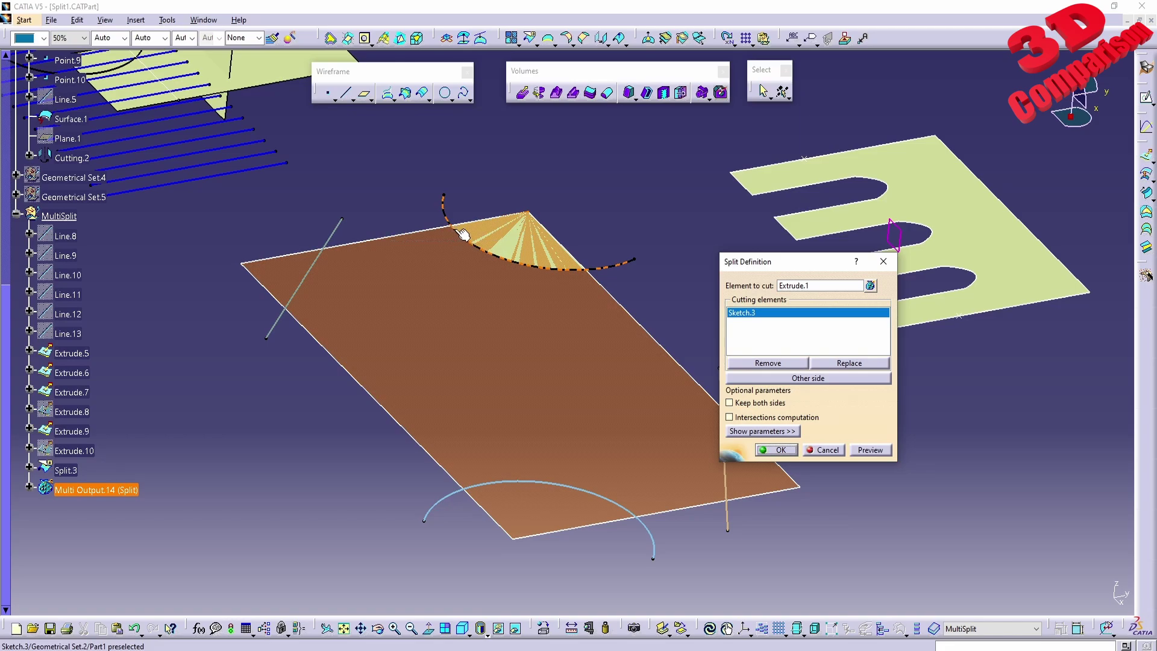
mouse_move(543, 271)
middle_down()
mouse_move(526, 367)
mouse_move(526, 245)
mouse_move(548, 281)
mouse_move(470, 282)
mouse_move(511, 294)
middle_up()
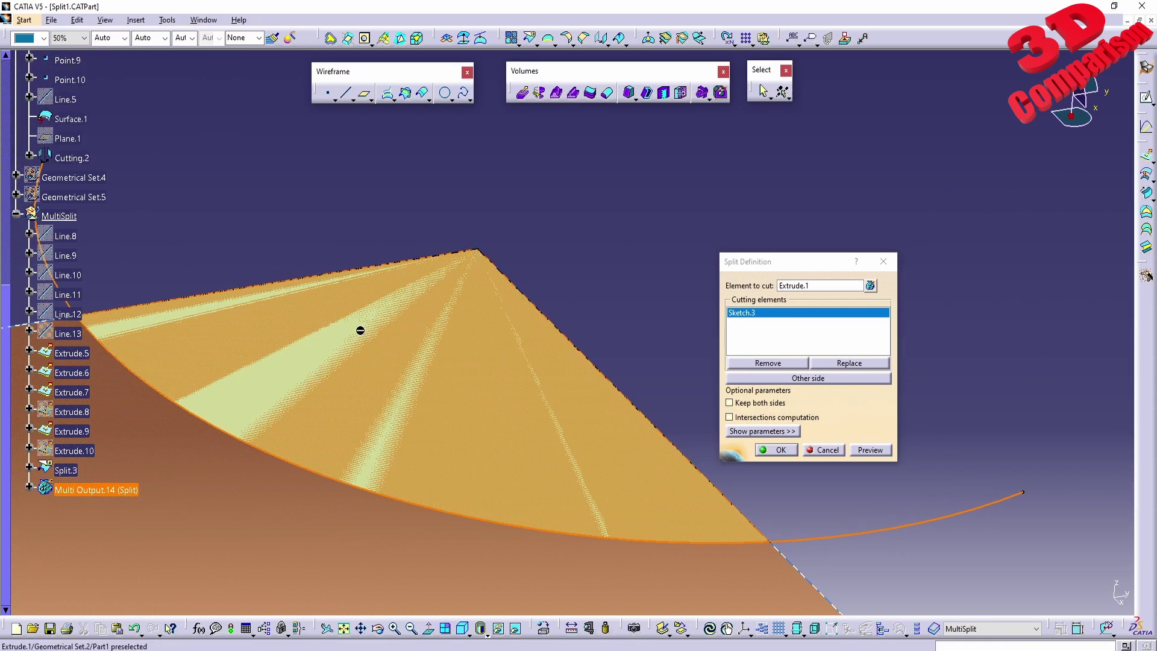
middle_drag(398, 348, 462, 339)
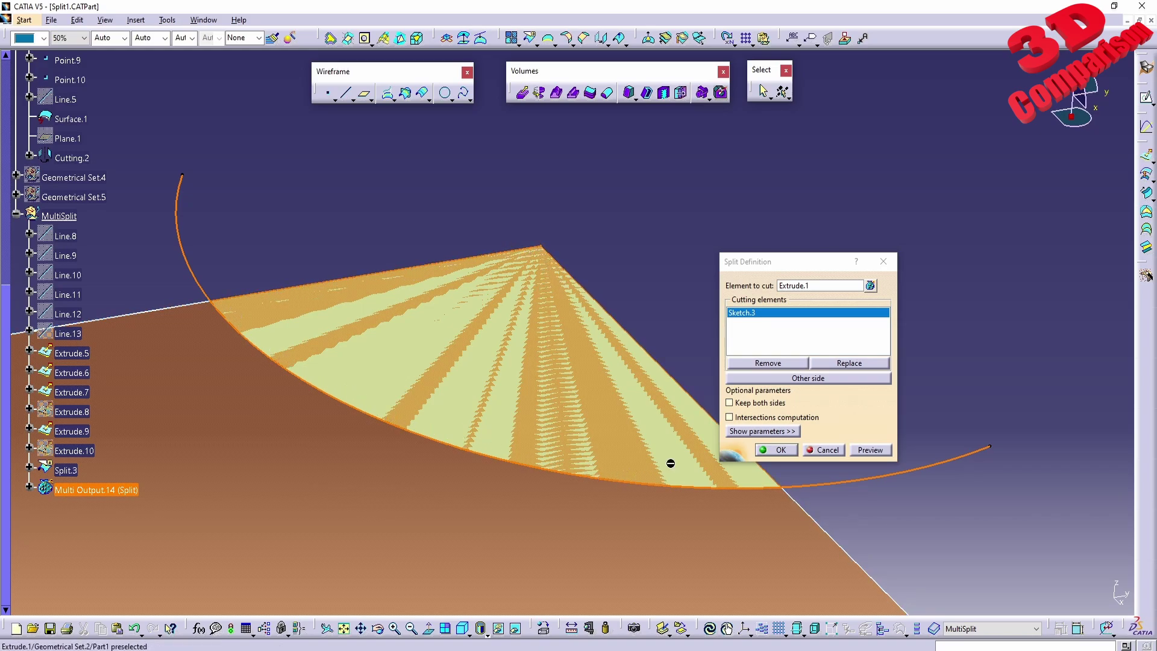
mouse_move(525, 382)
middle_down()
mouse_move(499, 388)
mouse_move(532, 388)
mouse_move(509, 392)
mouse_move(522, 396)
middle_up()
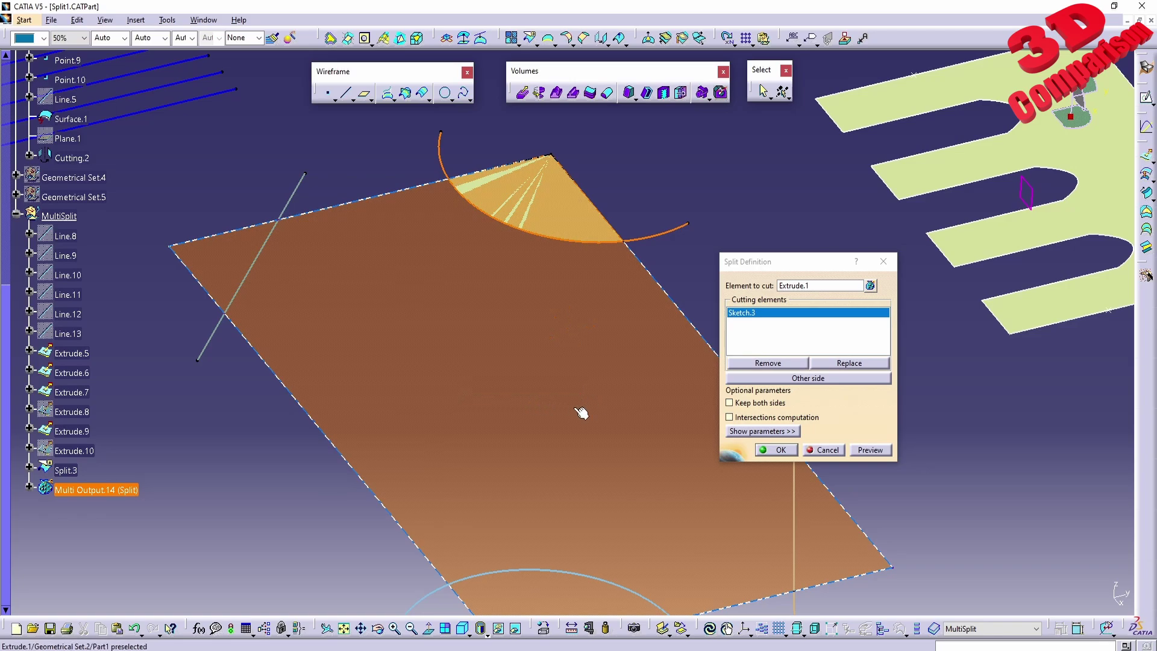
click(255, 269)
click(883, 454)
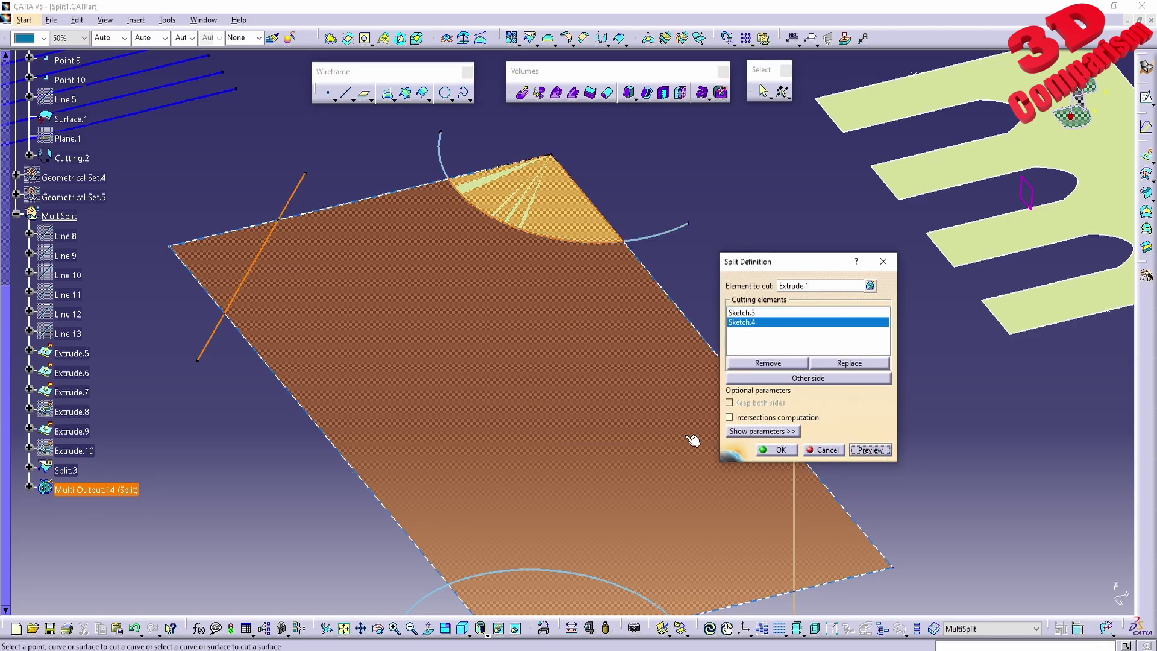
click(794, 379)
click(782, 449)
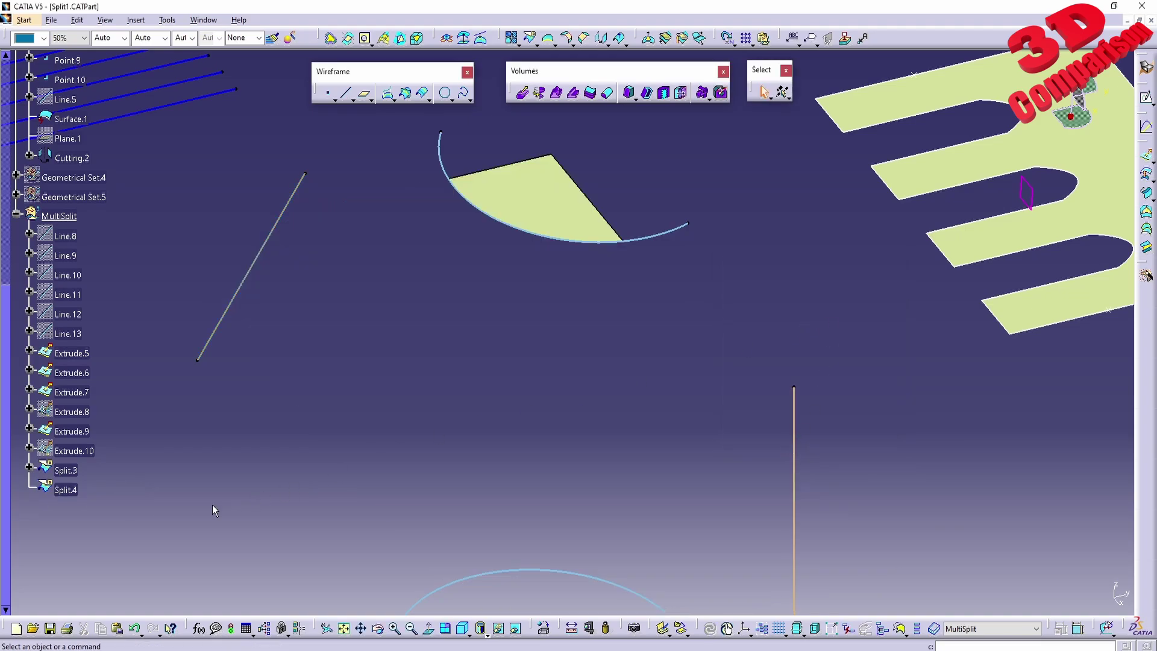
Invert Sketch.3's kept side in Split.4 so only the triangular corner cut off by the Sketch.4 line is kept
double_click(63, 490)
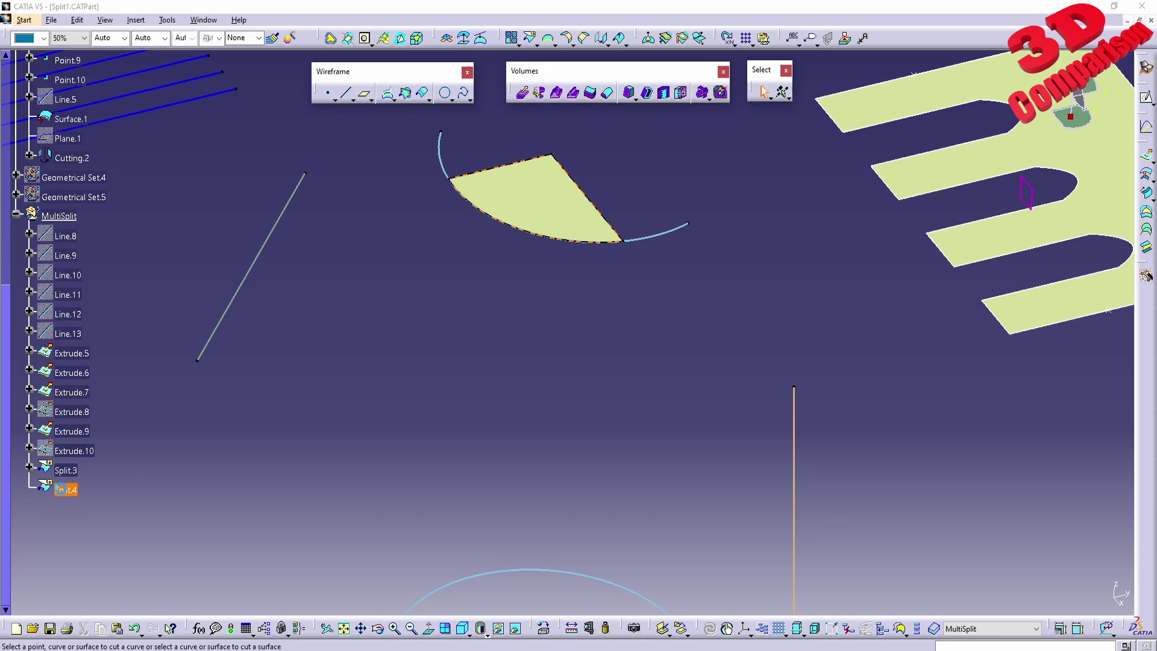
click(744, 313)
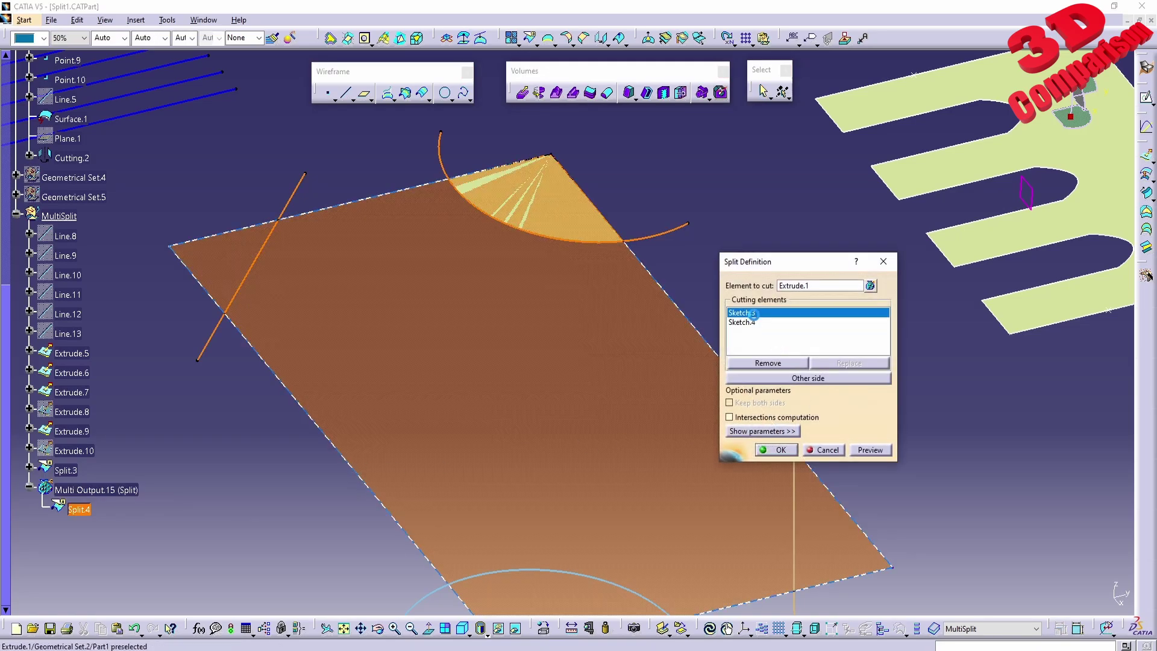
click(784, 378)
click(780, 451)
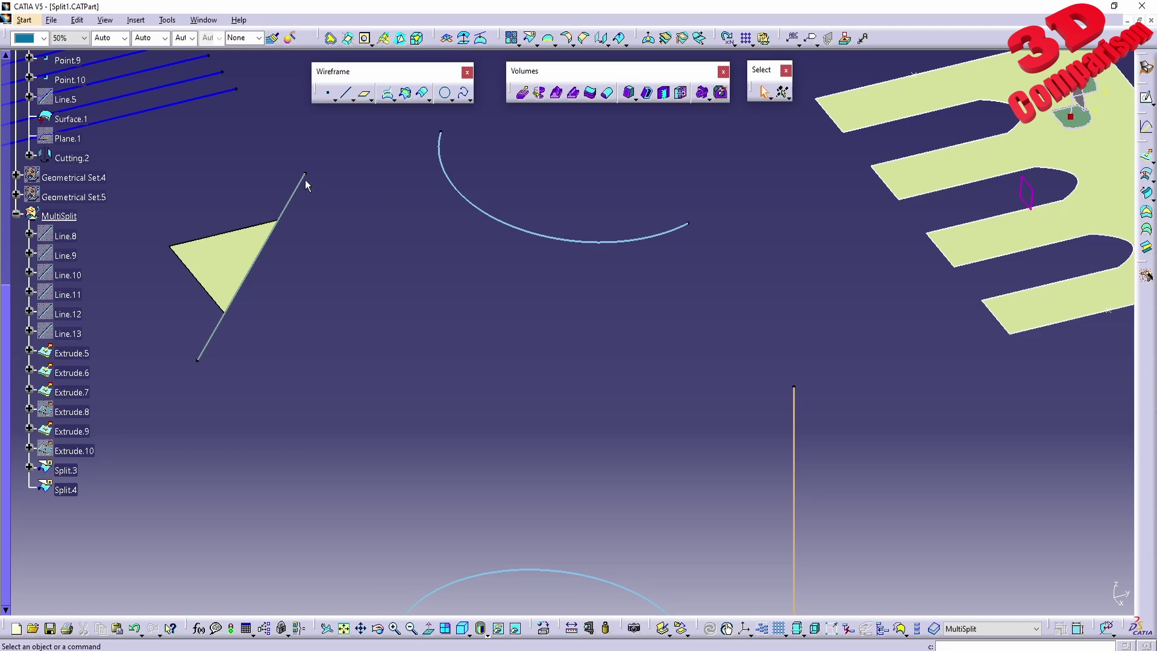
Edit Split.4 and add the Sketch.2 arc and the Sketch.5 line as further cutting elements
double_click(67, 489)
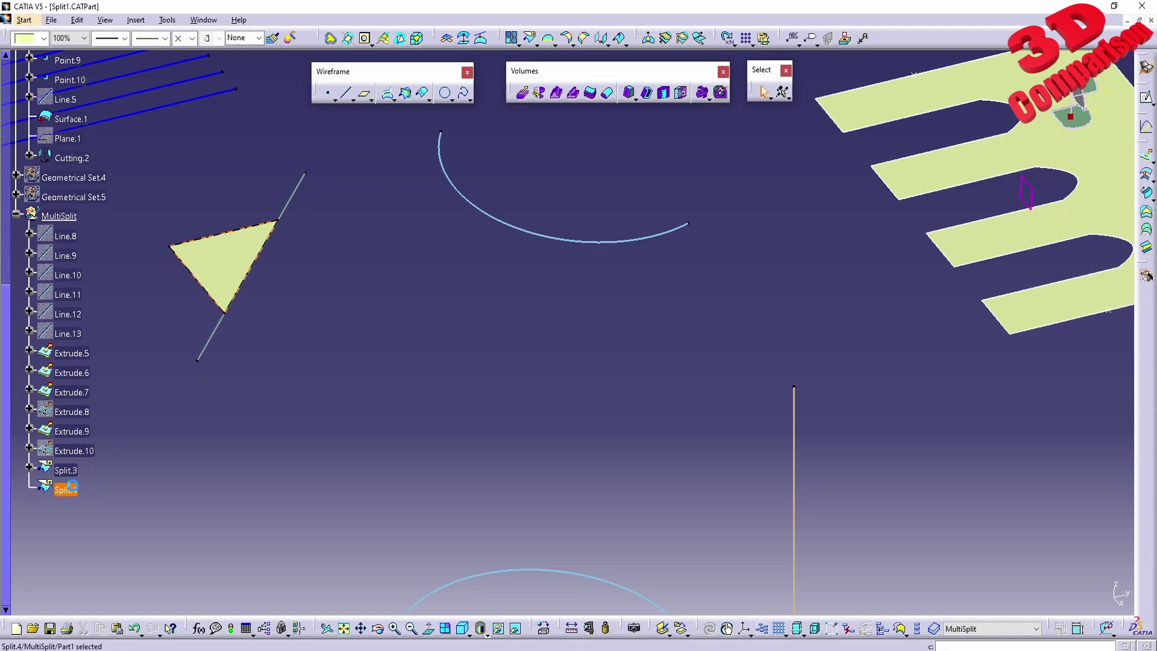
mouse_move(543, 486)
middle_down()
mouse_move(493, 408)
mouse_move(506, 455)
mouse_move(470, 505)
middle_up()
click(530, 459)
click(531, 459)
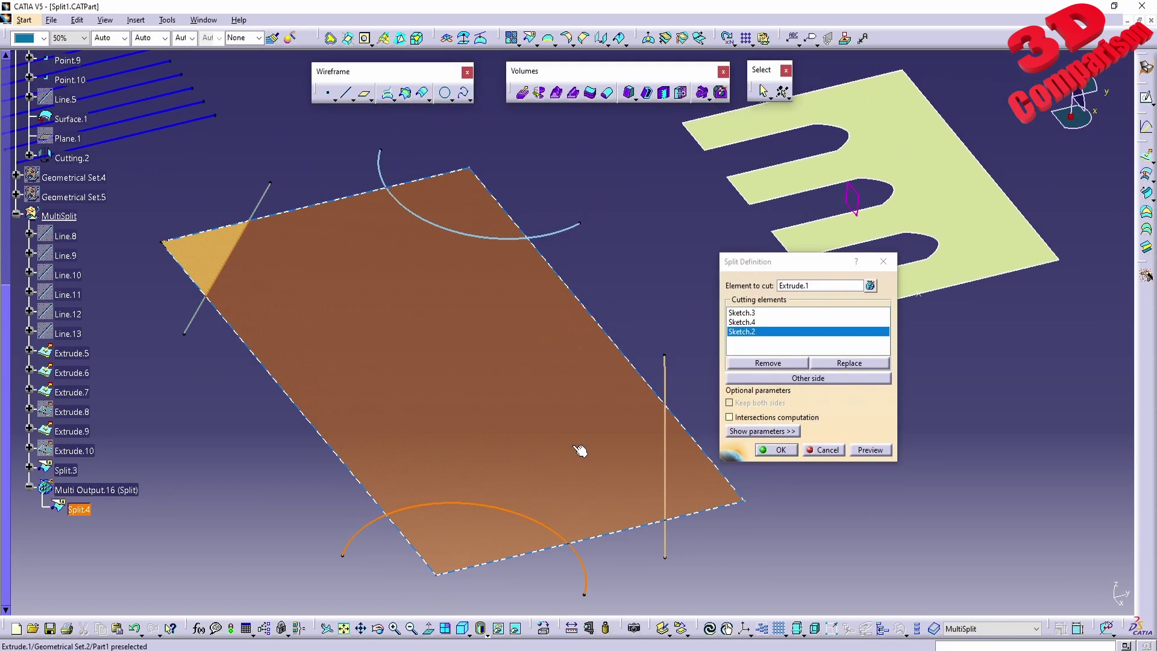
click(667, 440)
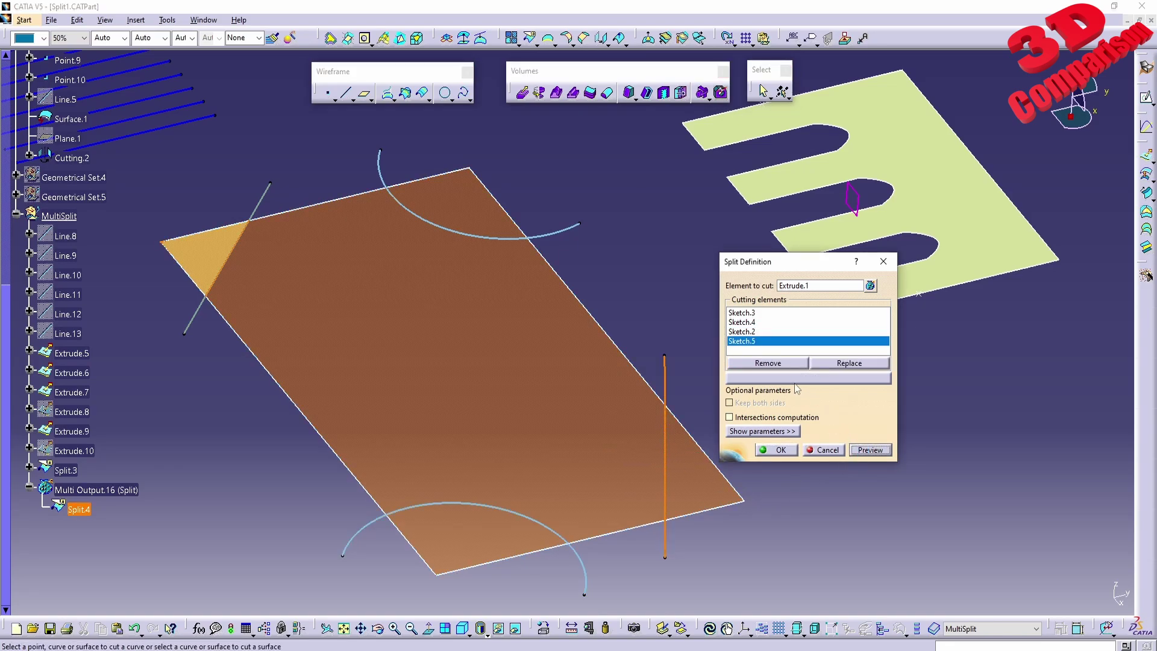
Invert the kept side for Sketch.3 until only the corner enclosed by the Sketch.2 arc is kept, and apply the split
click(747, 313)
click(798, 374)
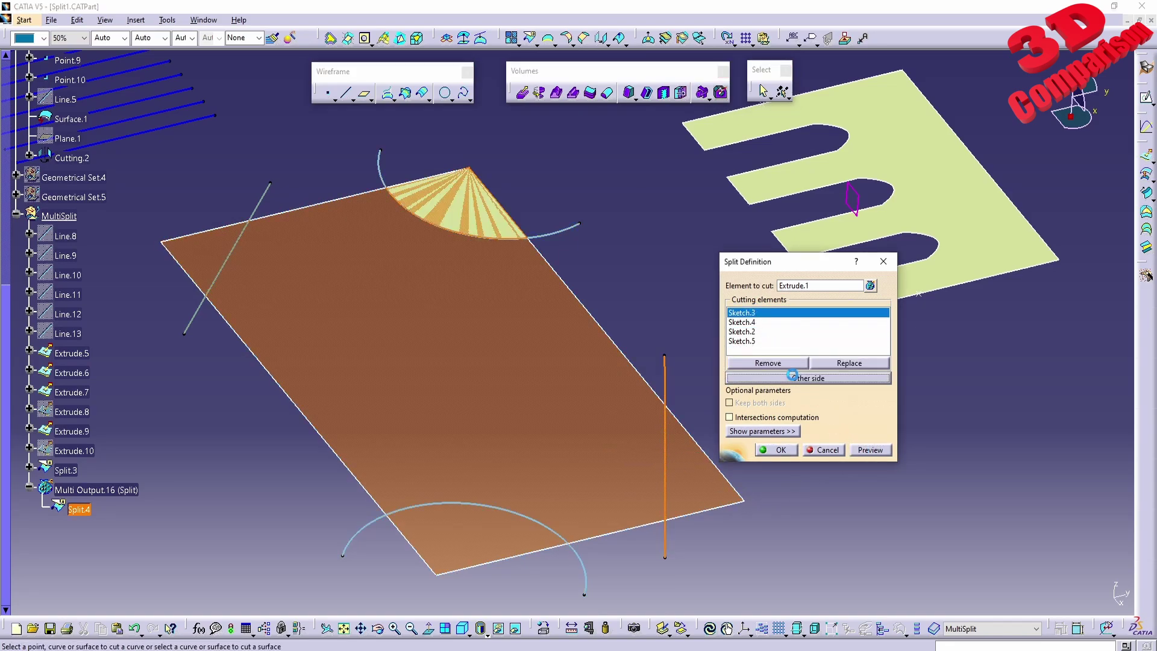
click(758, 322)
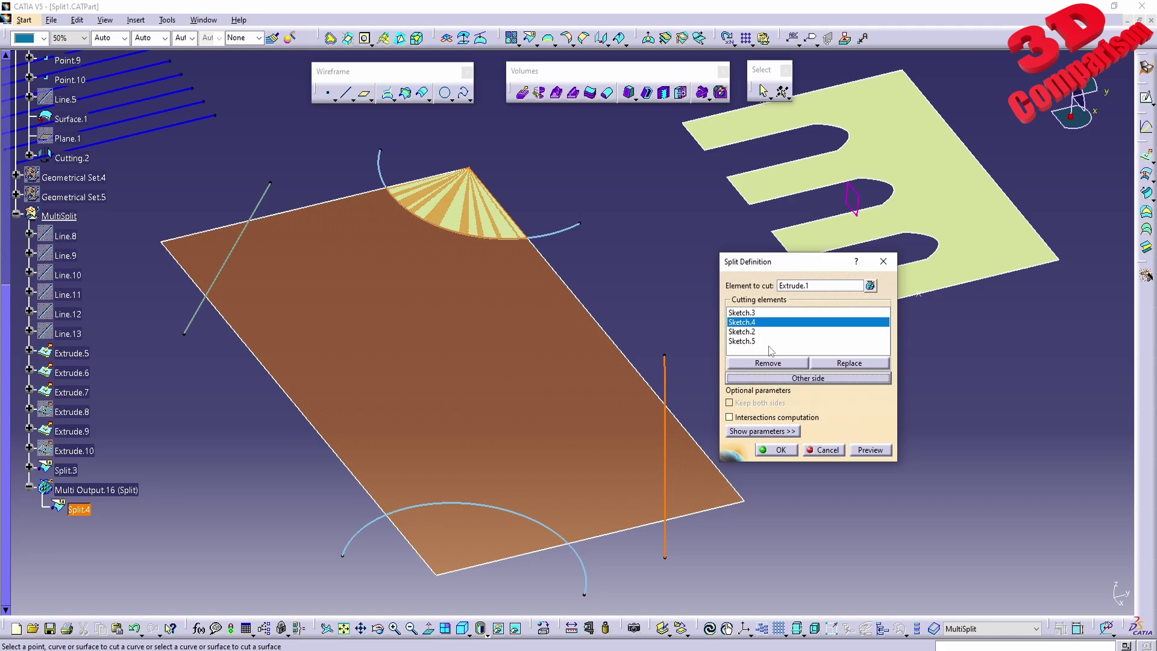
click(757, 331)
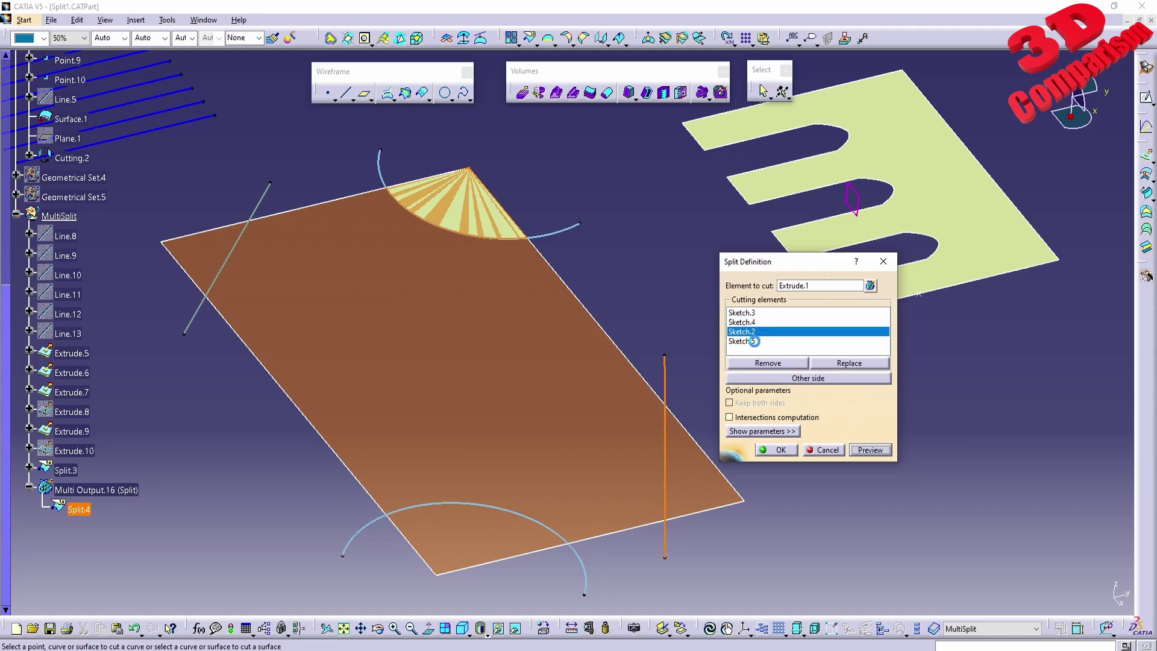
click(753, 341)
click(758, 313)
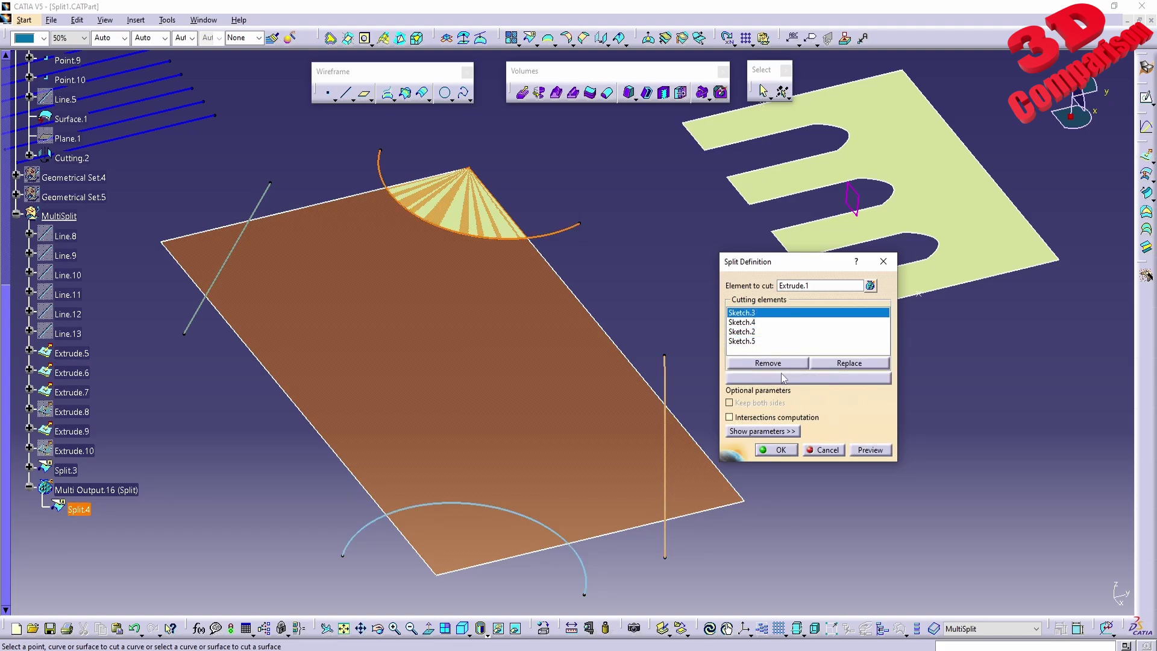
click(783, 378)
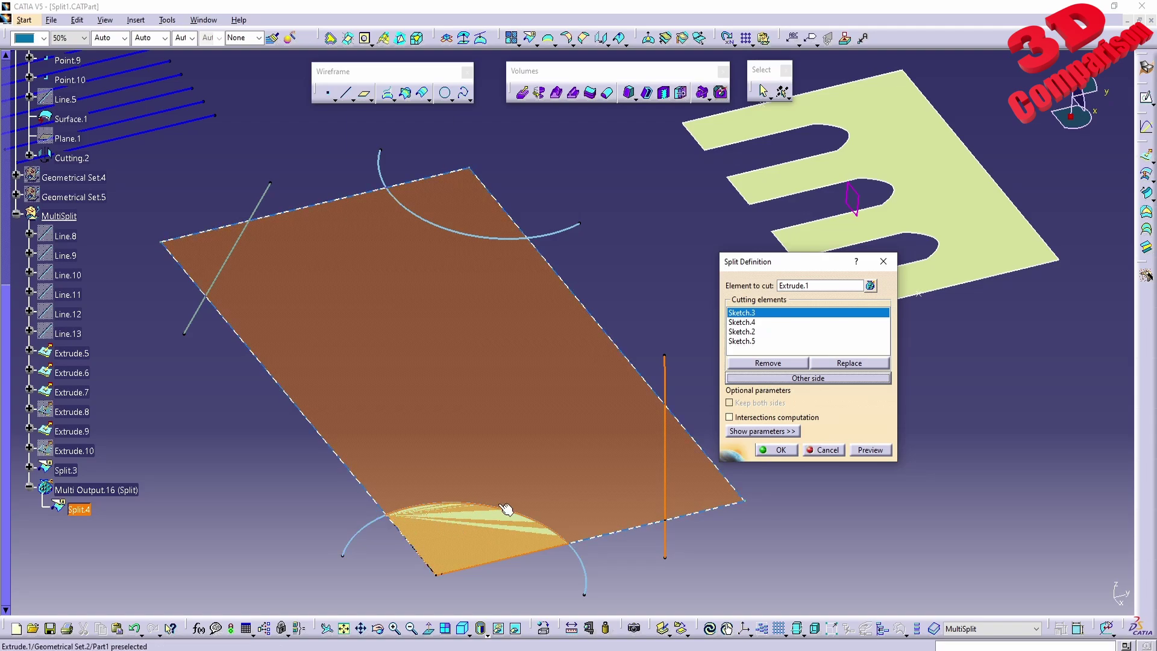
click(795, 286)
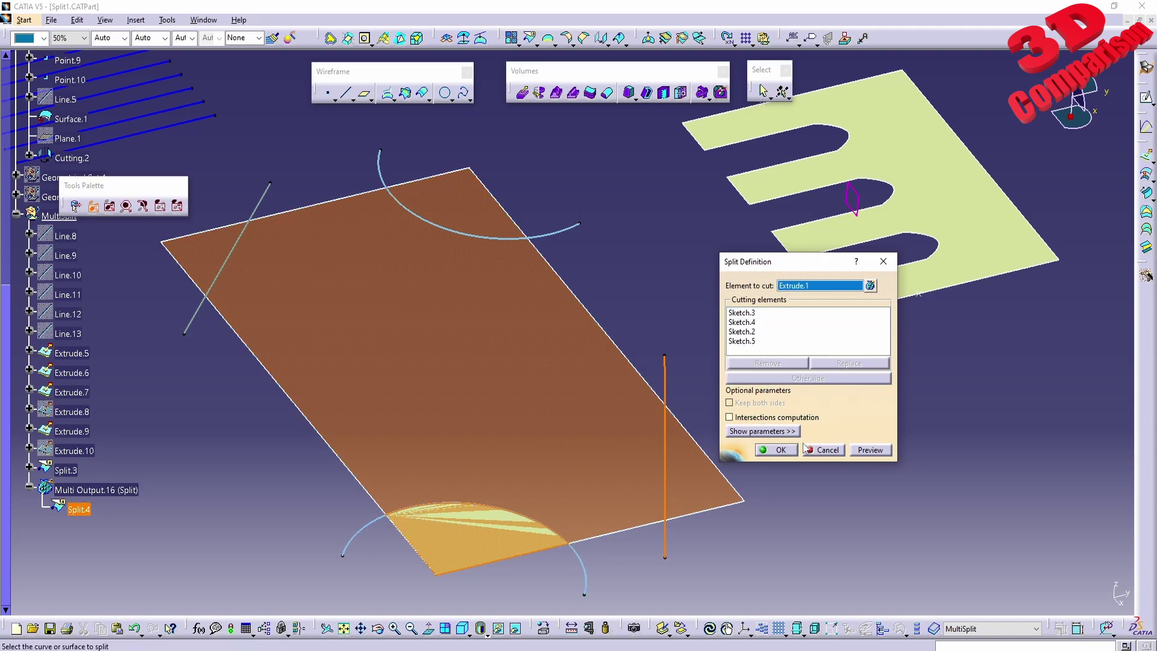
click(762, 431)
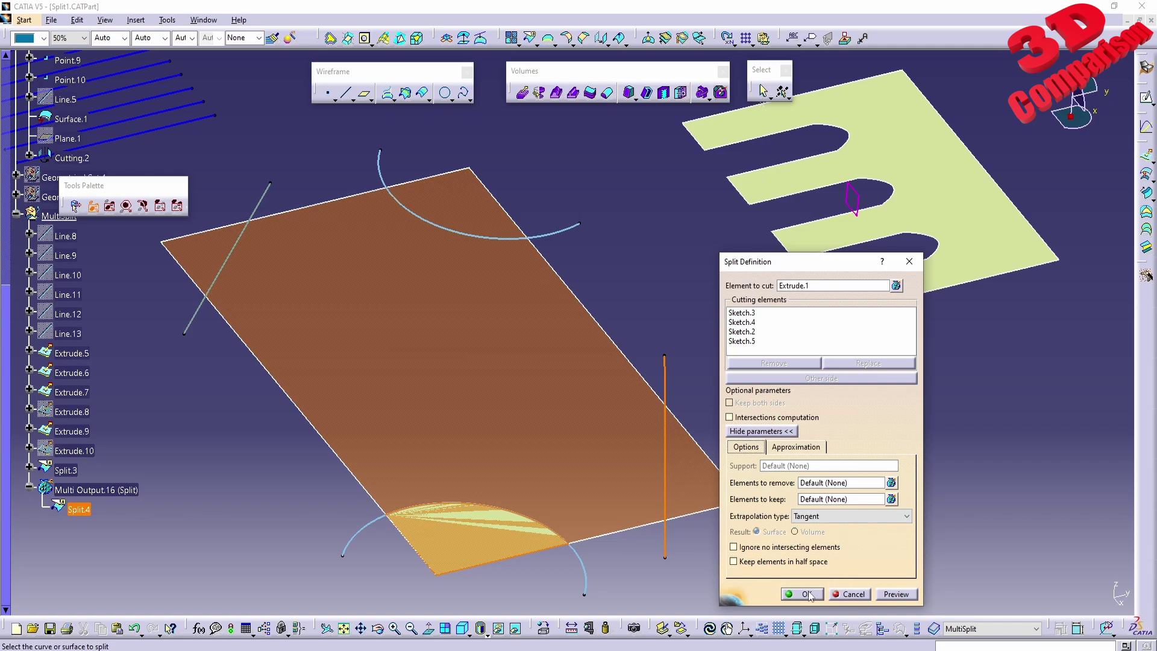
click(807, 594)
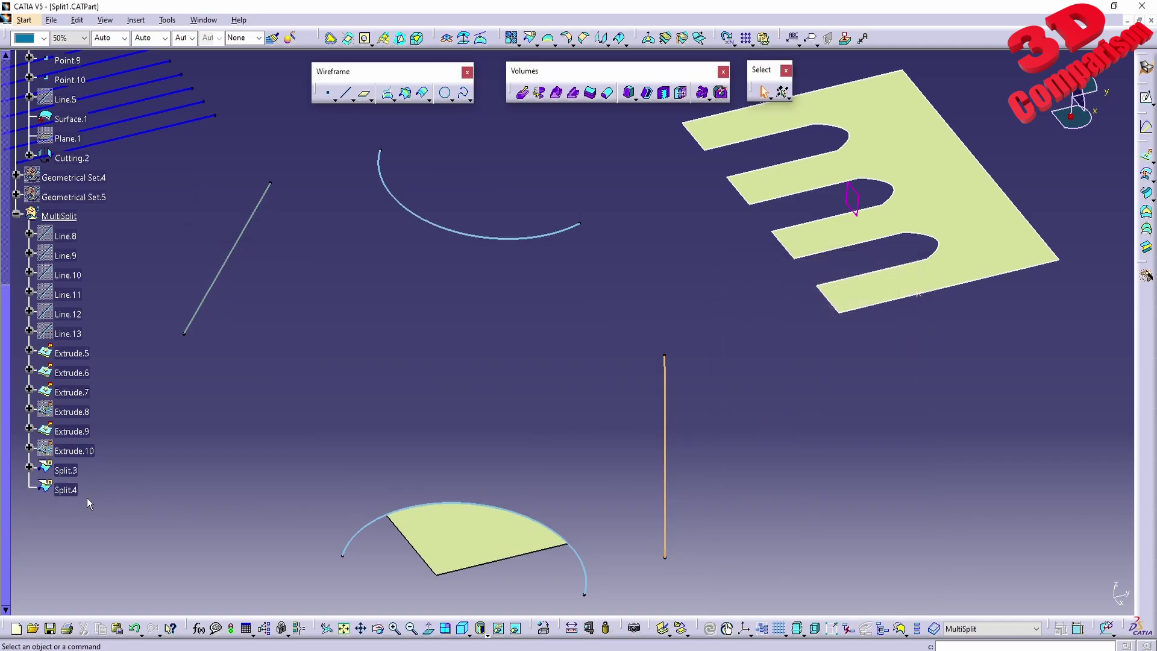
double_click(66, 489)
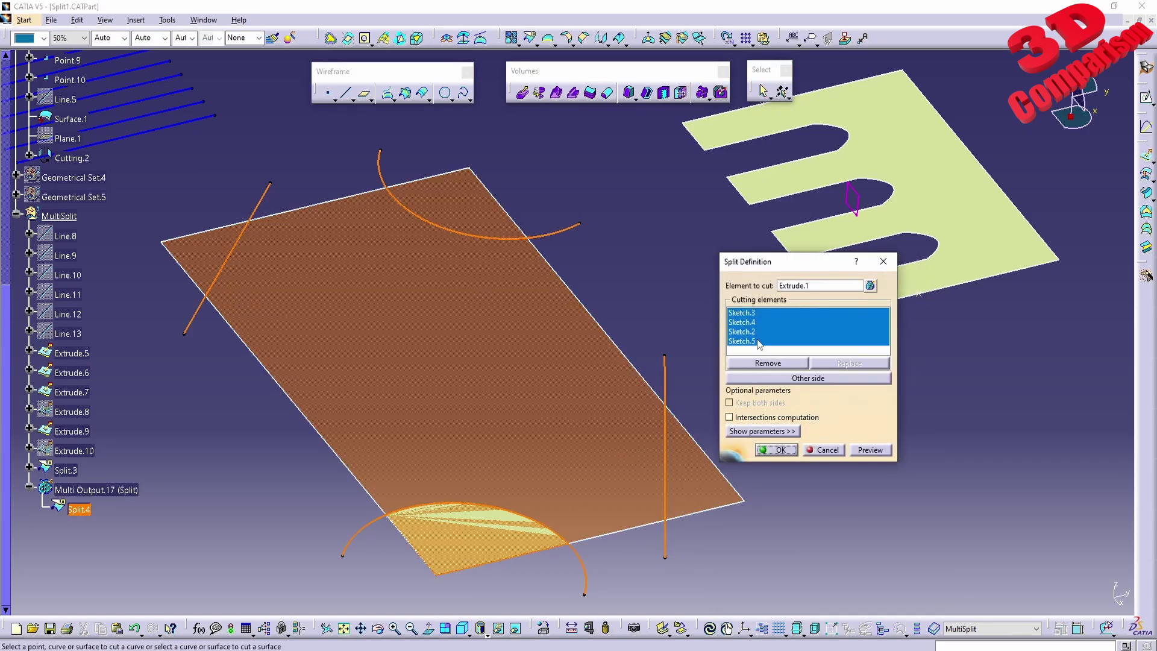
click(747, 313)
click(769, 363)
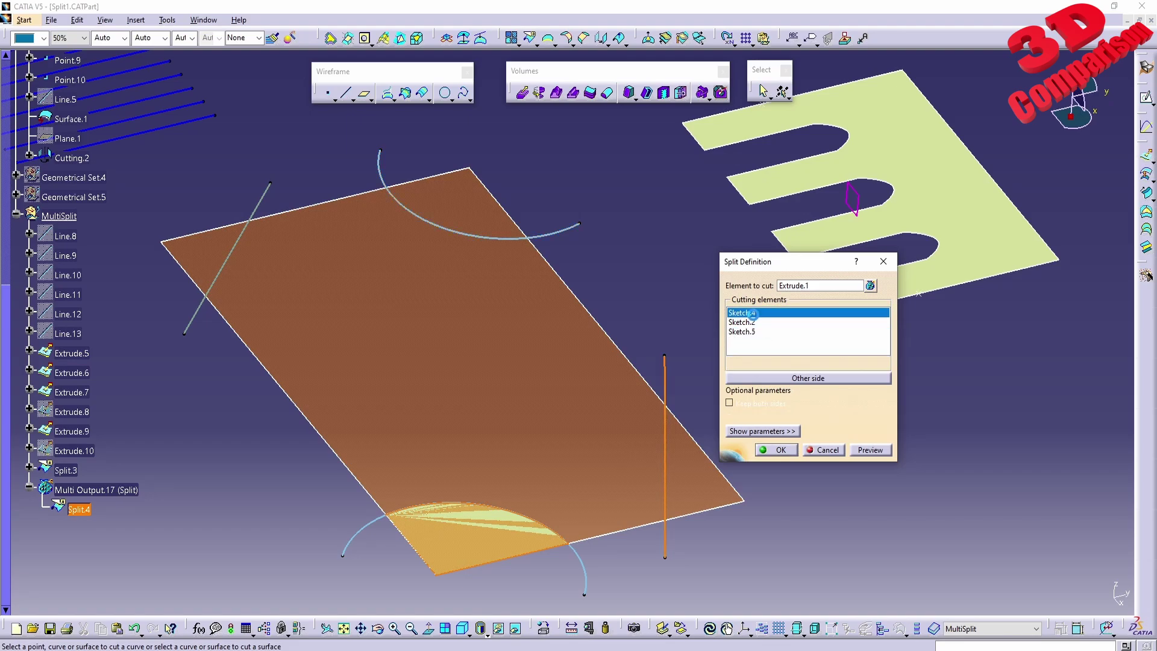
click(837, 452)
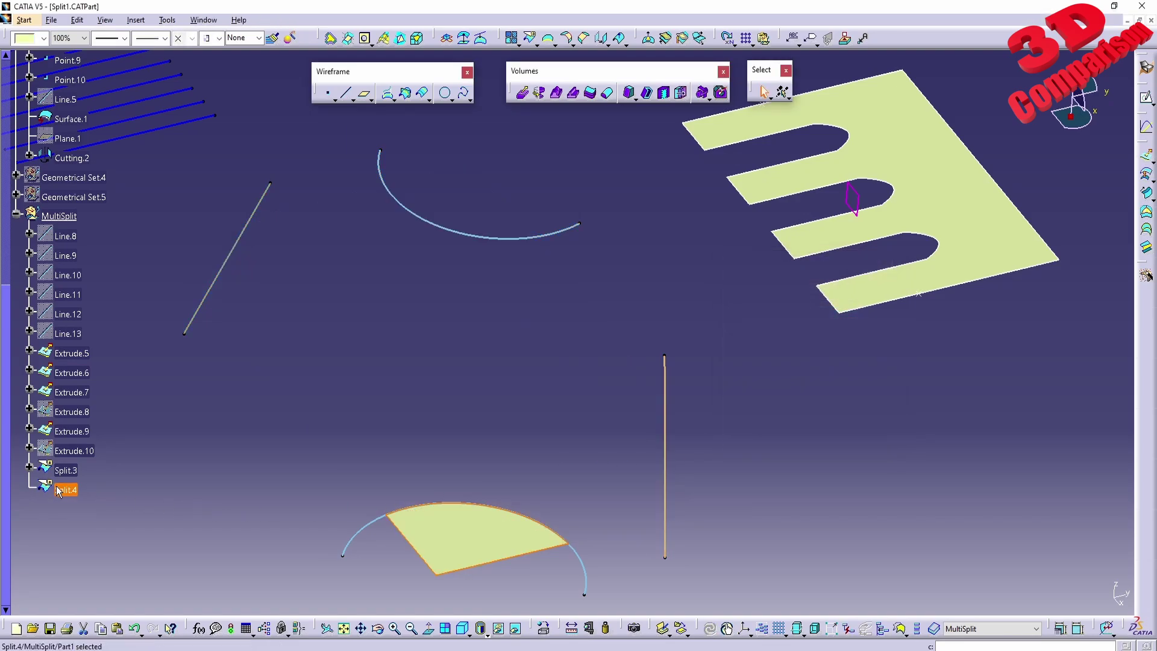
Delete Split.4 and split Extrude.1 again with Sketch.4, Sketch.3, Sketch.5 and Sketch.2 as cutting elements, keeping the central portion
key(Delete)
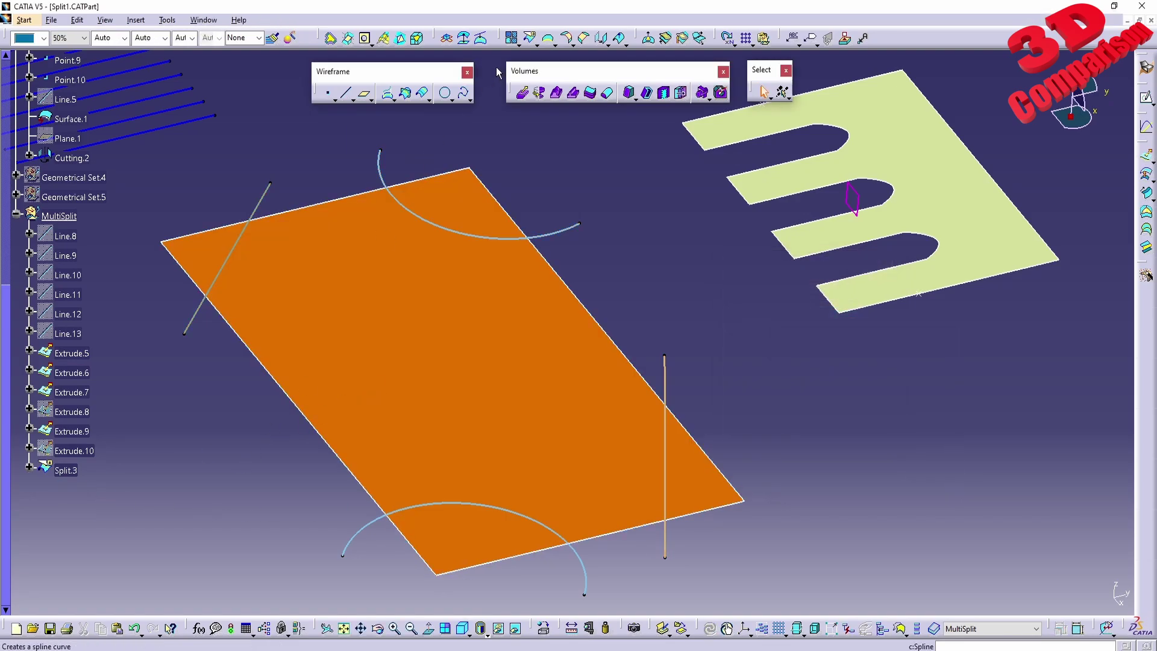
click(530, 39)
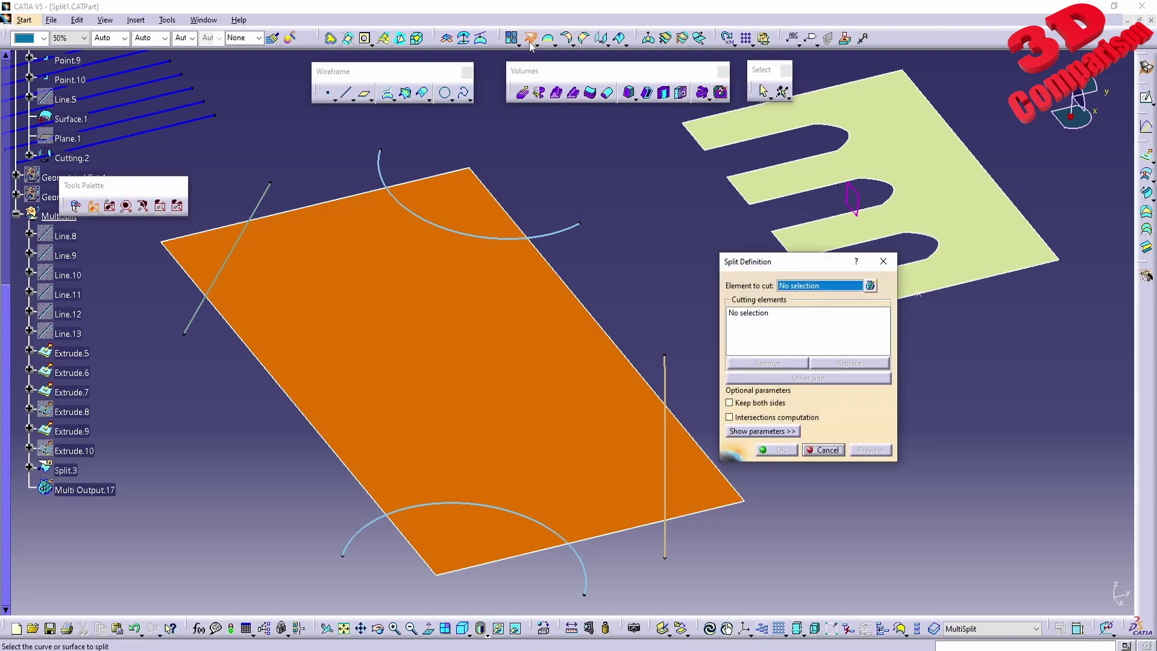
click(473, 282)
click(374, 187)
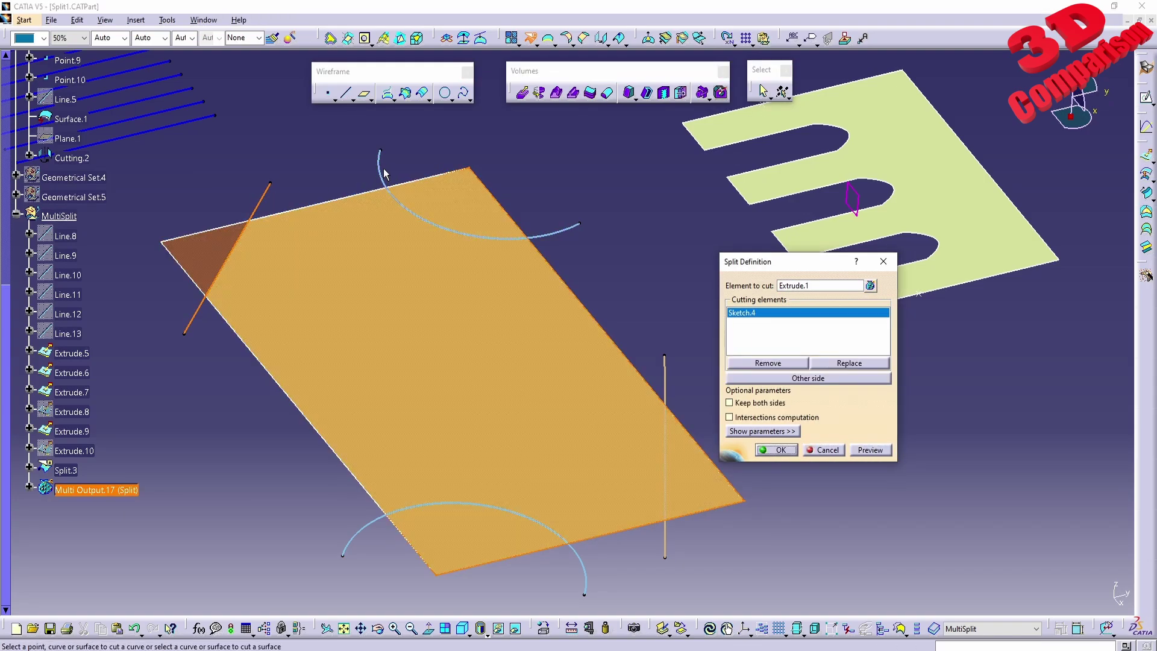
click(381, 170)
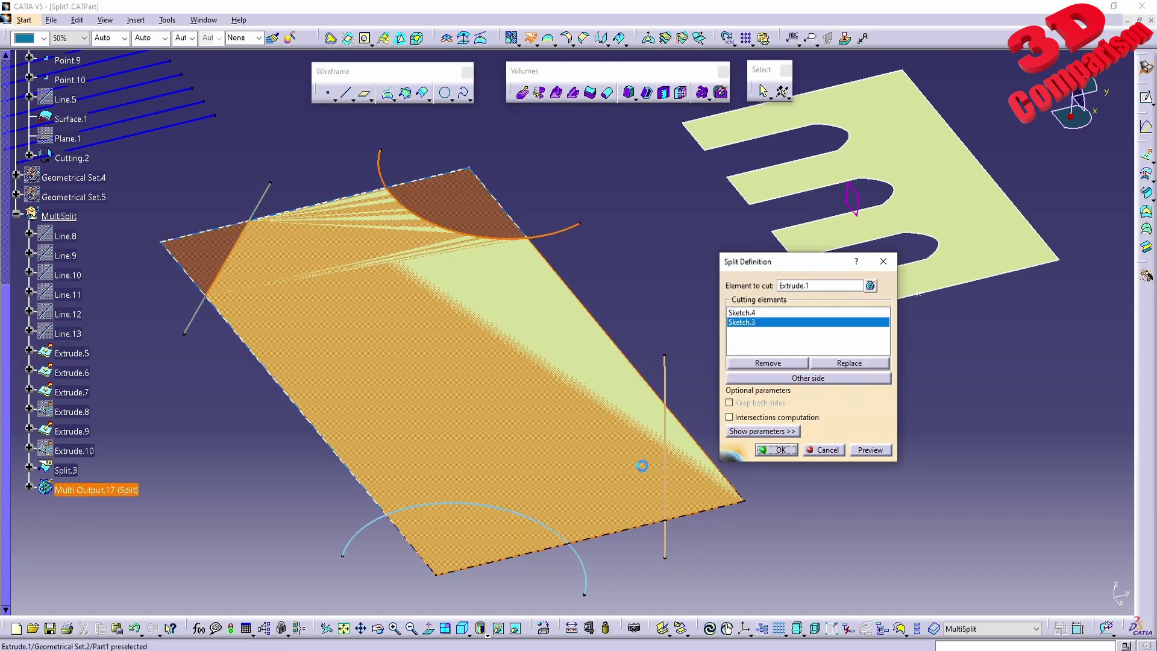
click(664, 392)
click(485, 503)
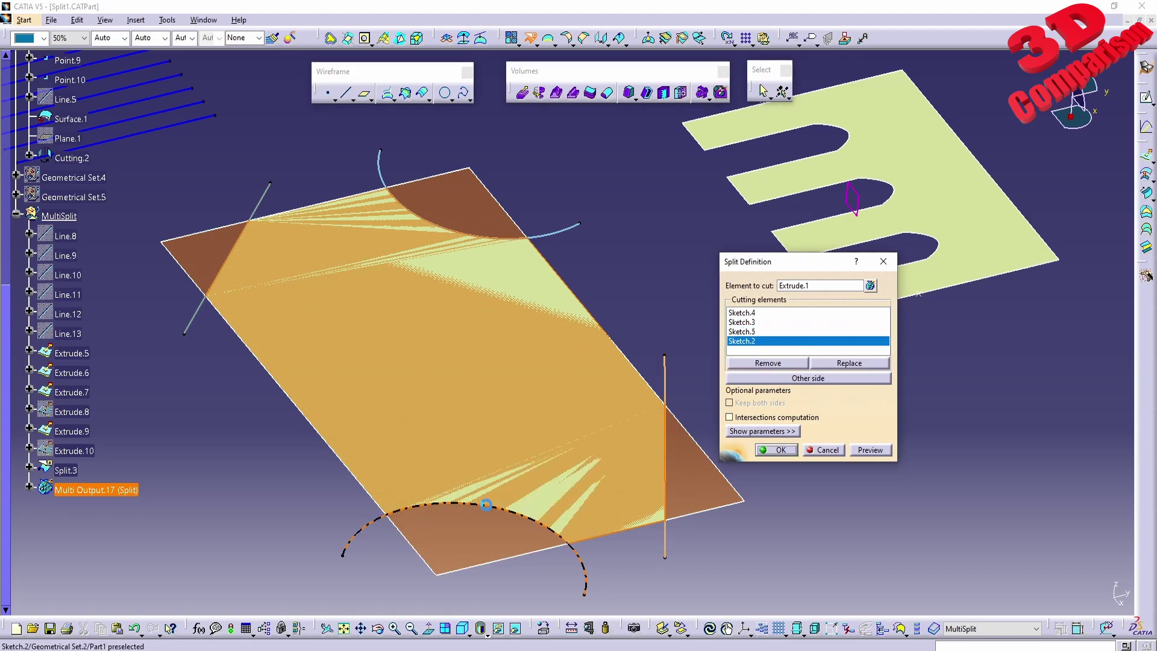
click(773, 449)
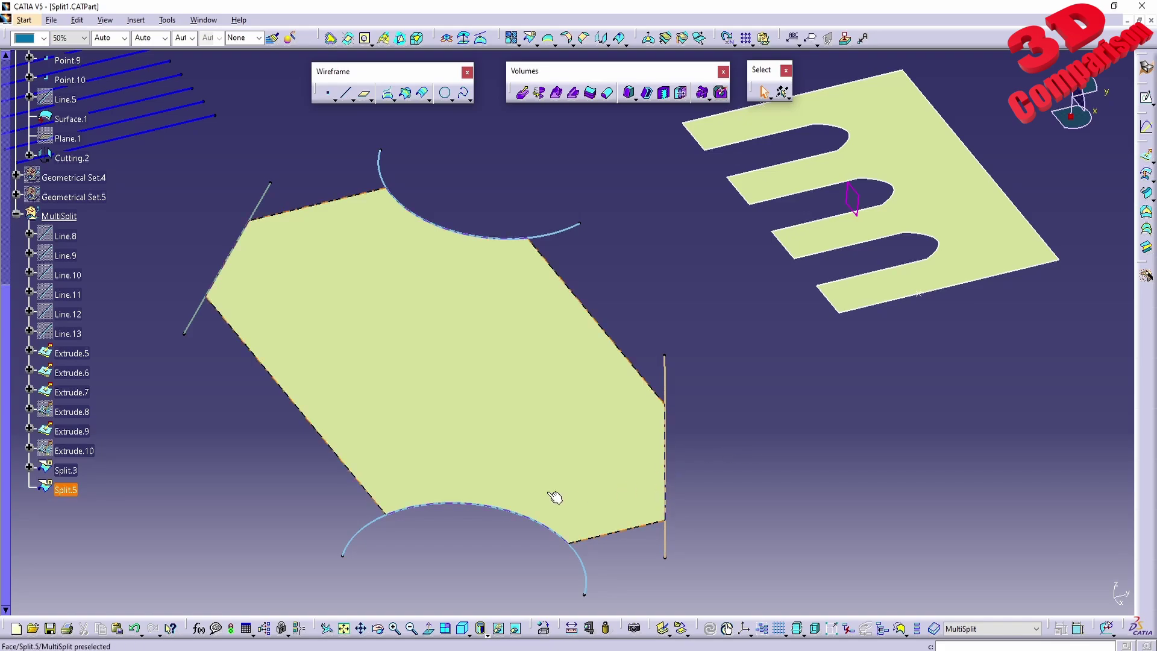
Edit Split.5, inverting the kept sides of its cutting sketches so only the triangular corner beyond the Sketch.4 line is kept
middle_drag(477, 482, 470, 432)
double_click(65, 490)
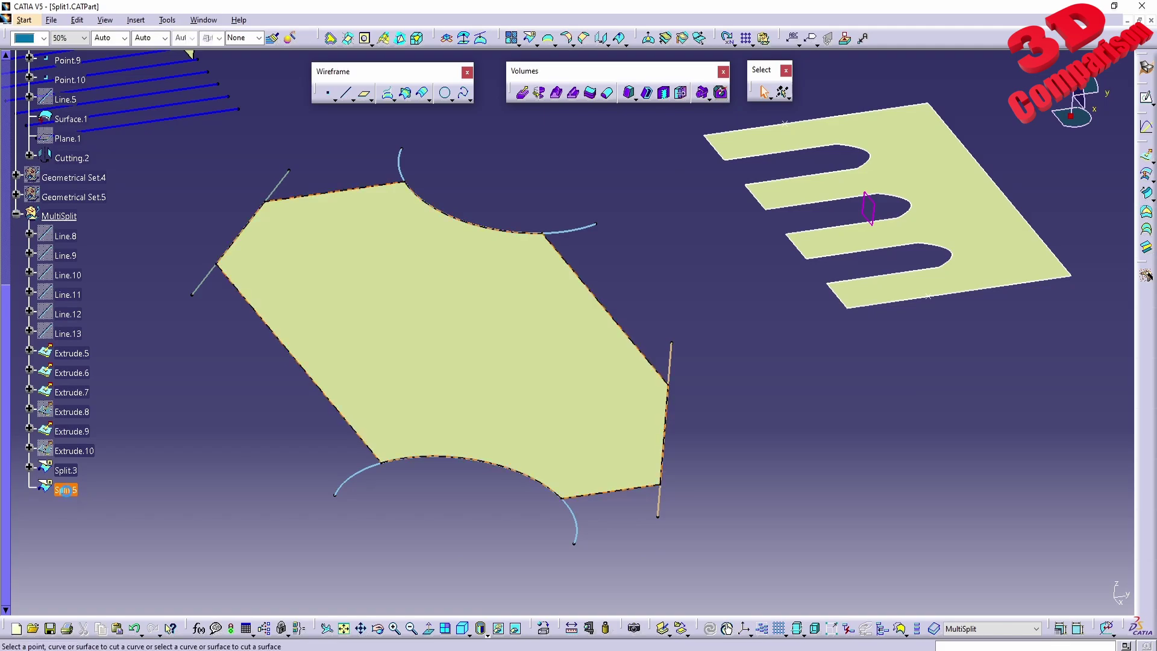
drag(785, 265, 815, 311)
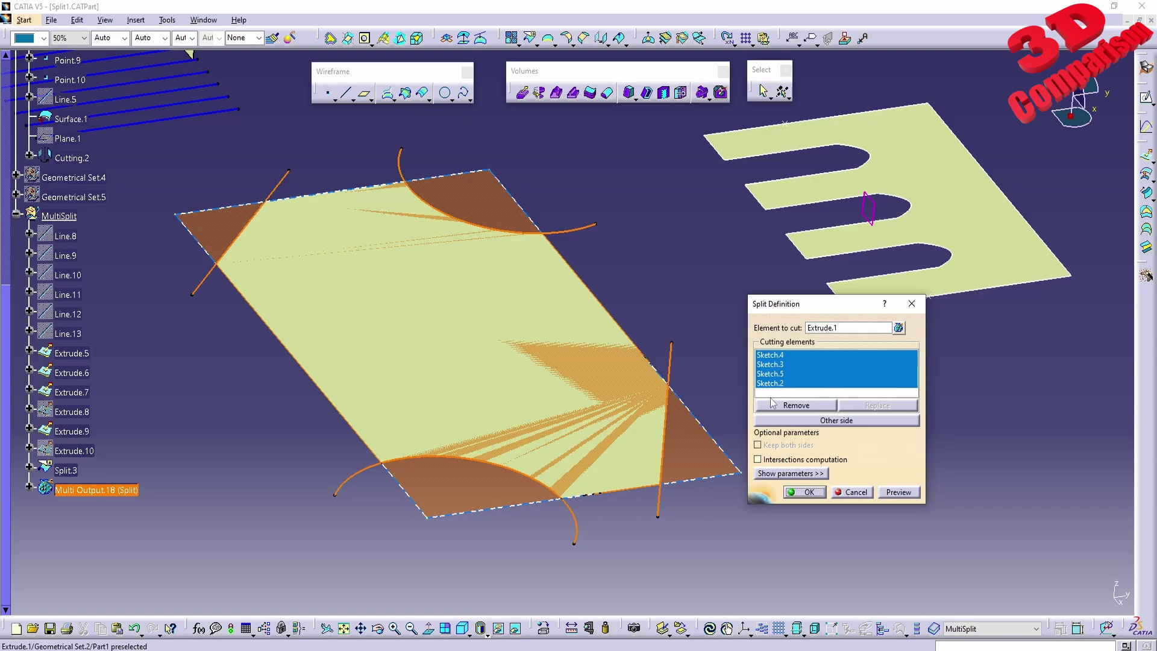
click(827, 421)
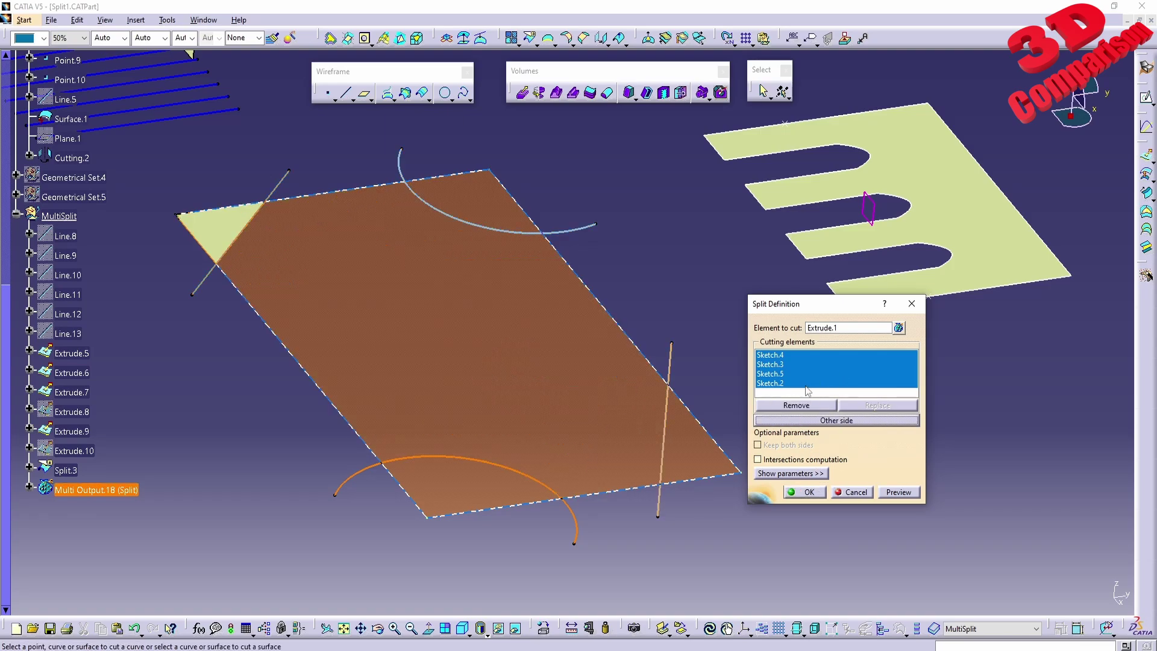
click(791, 374)
click(807, 417)
click(783, 364)
click(809, 417)
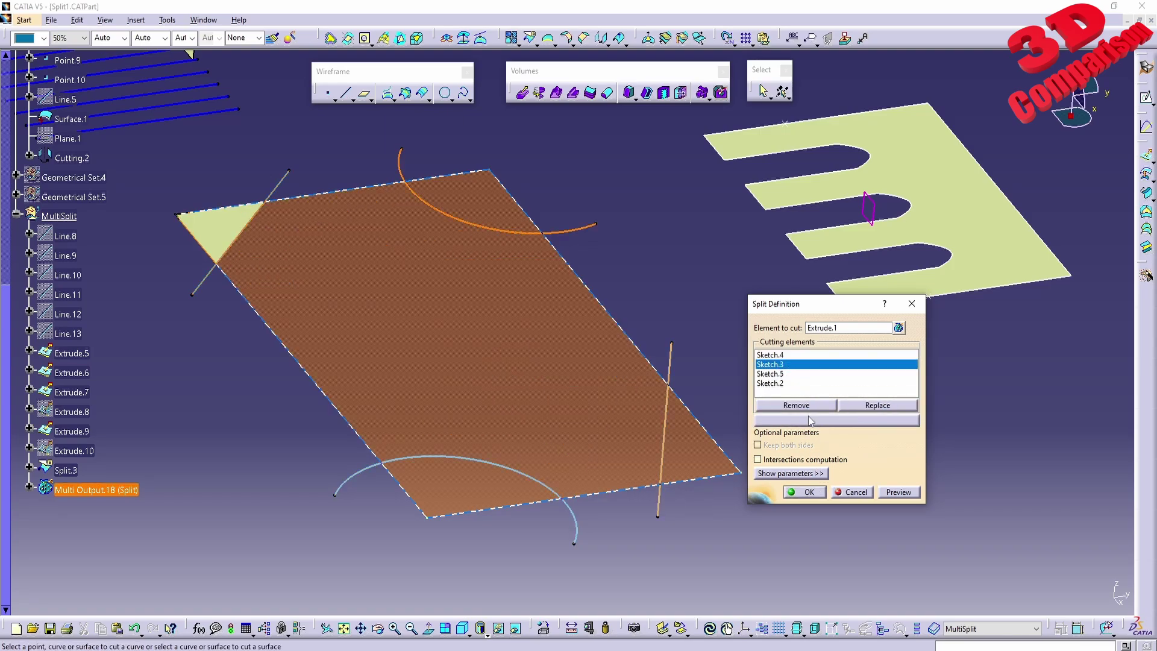
click(810, 420)
click(808, 492)
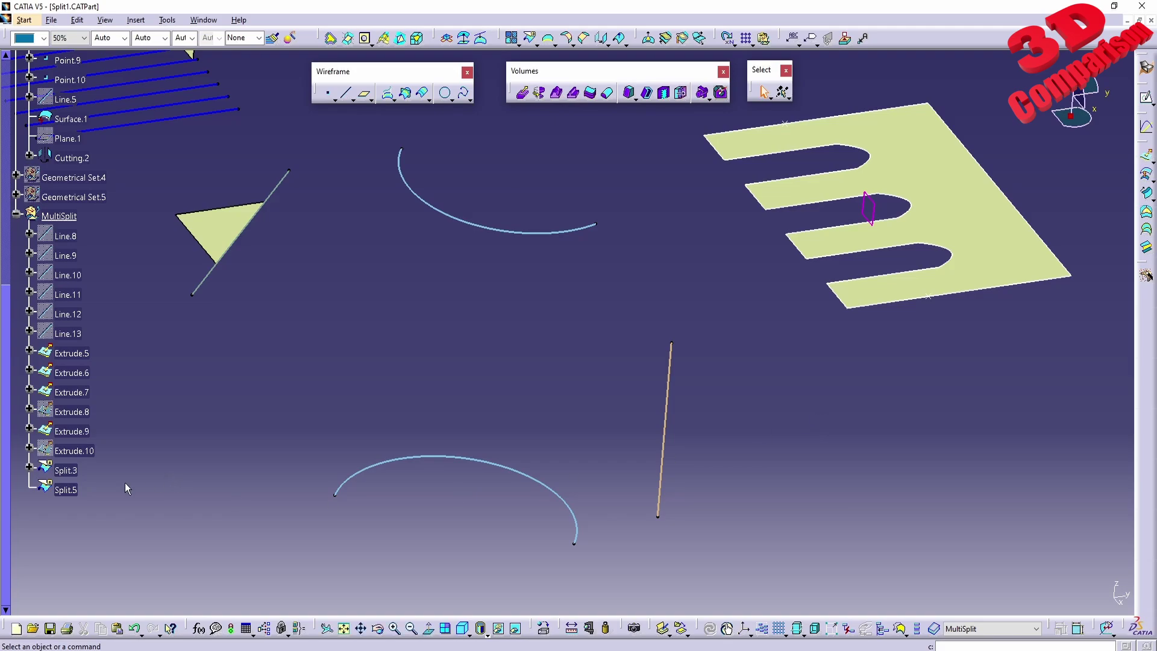
Delete the Split.5 feature
click(70, 490)
key(Delete)
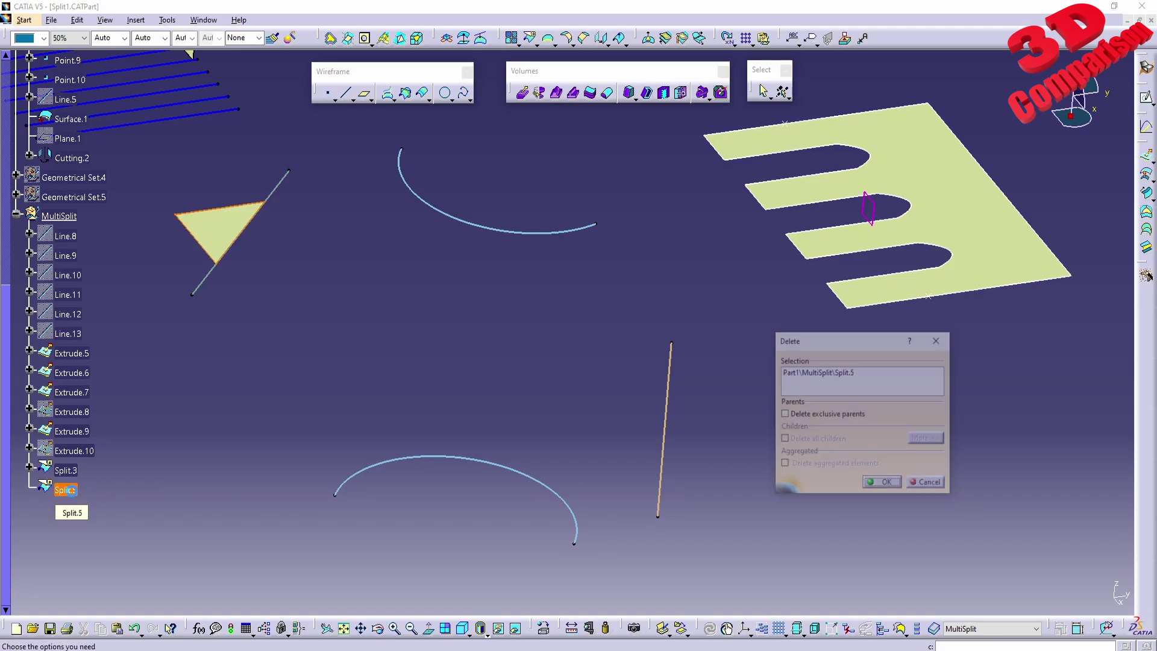
key(Return)
Hide the comb-shaped Surface.1 and undo the hiding
middle_drag(673, 266, 503, 429)
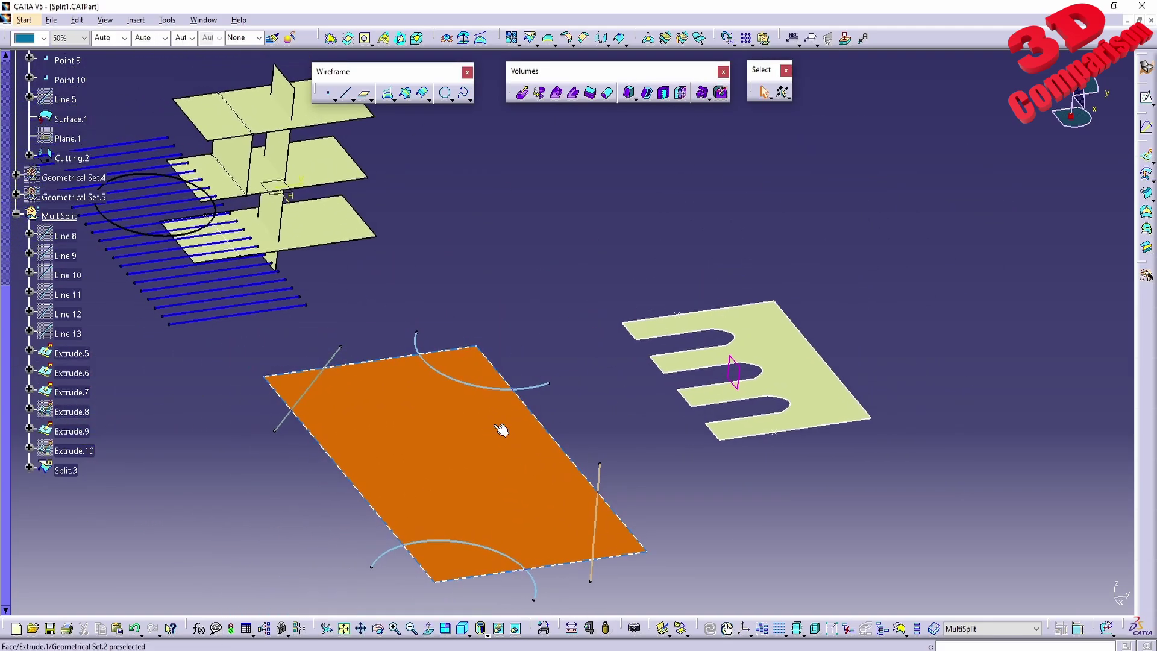
click(305, 165)
middle_drag(730, 375, 534, 342)
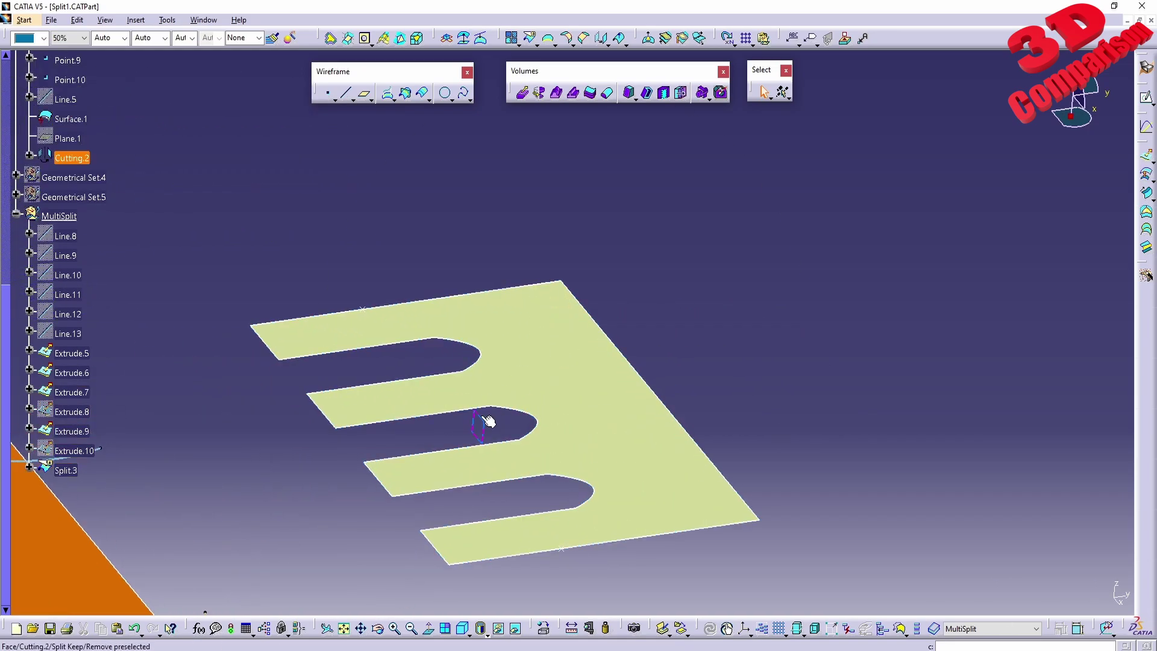
middle_drag(466, 469, 520, 343)
right_click(517, 340)
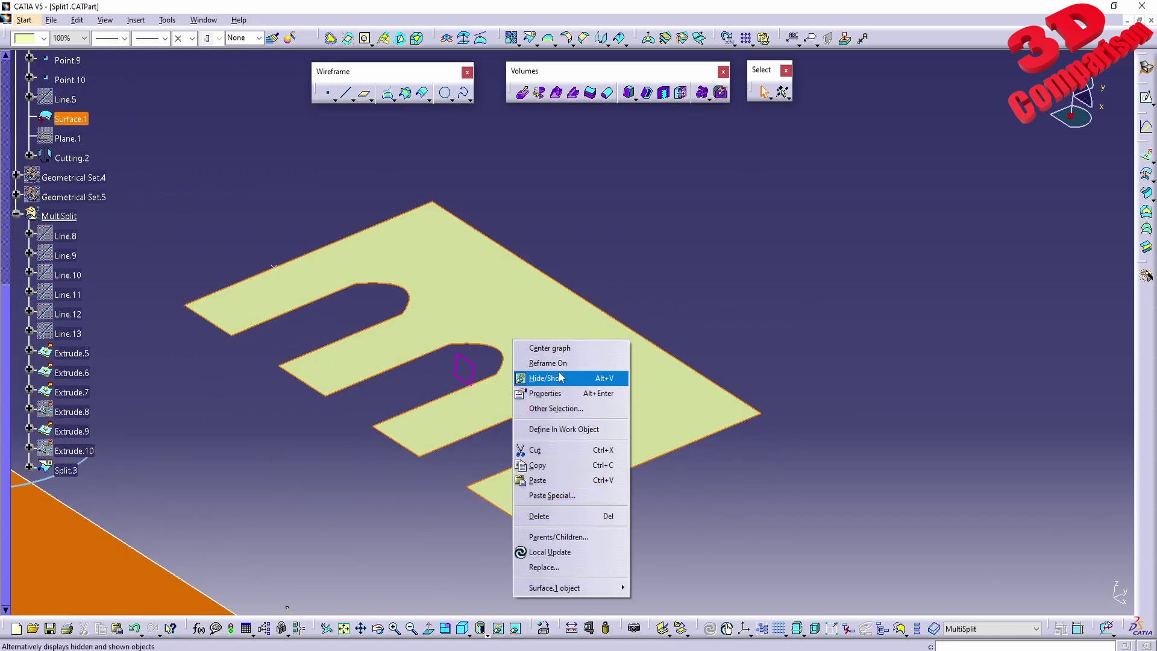
click(551, 378)
key(ctrl+z)
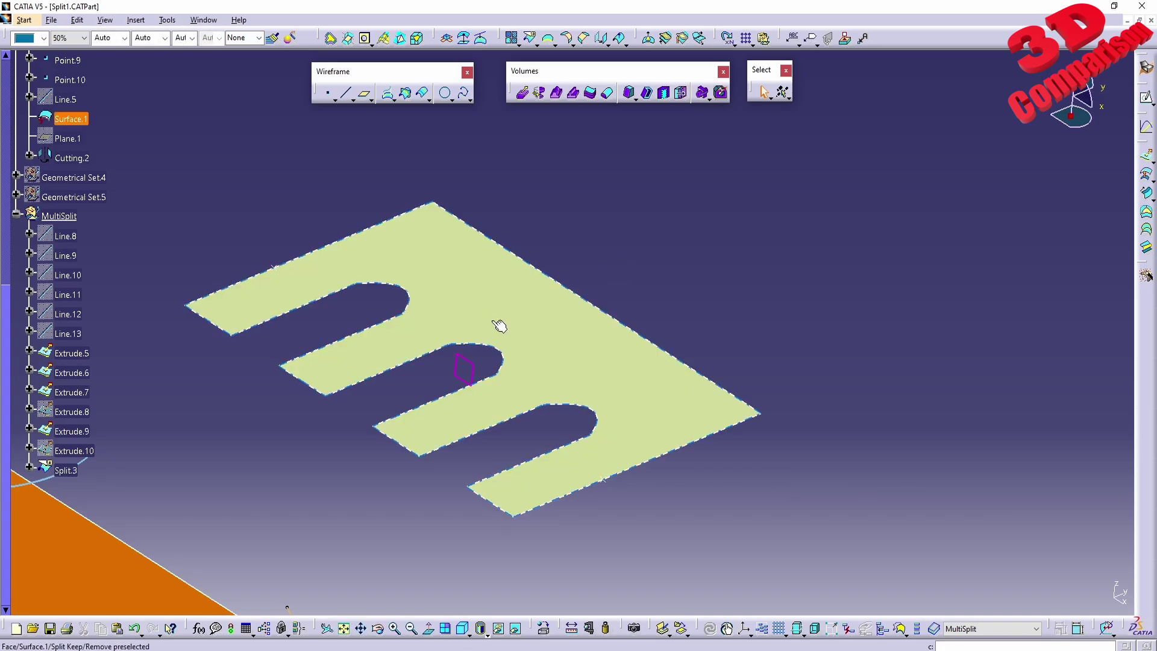
middle_drag(467, 309, 491, 321)
click(582, 212)
Split the comb-shaped Surface.1 with Cutting.2, keeping the main body and removing the four prong ends
click(529, 38)
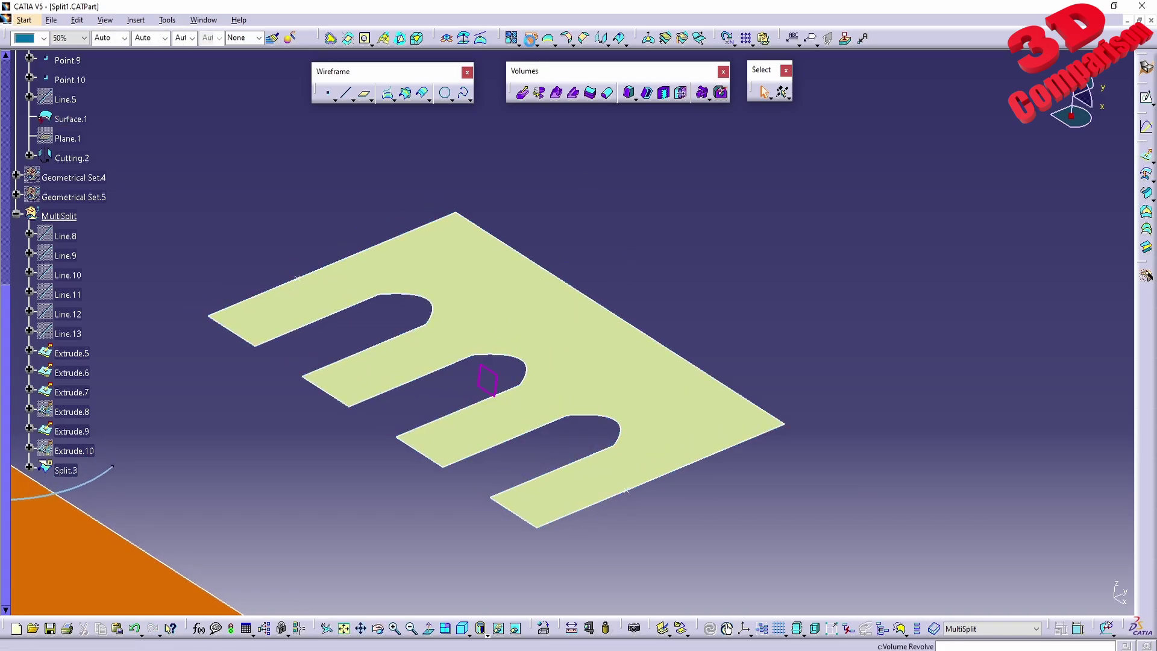
click(530, 38)
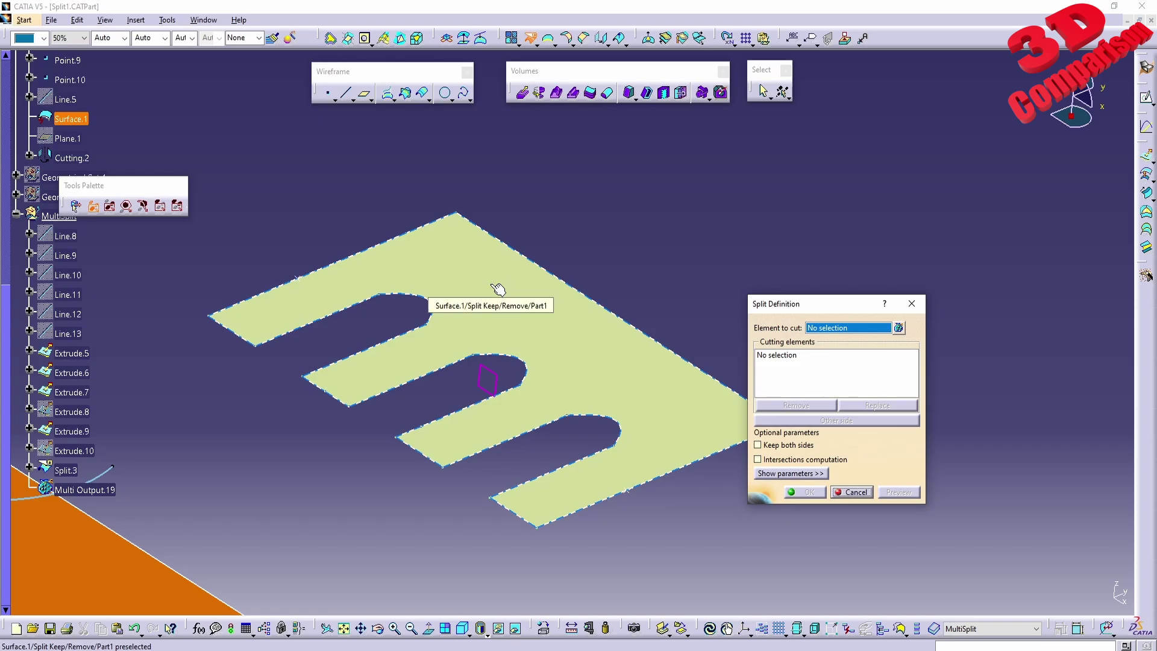
click(498, 290)
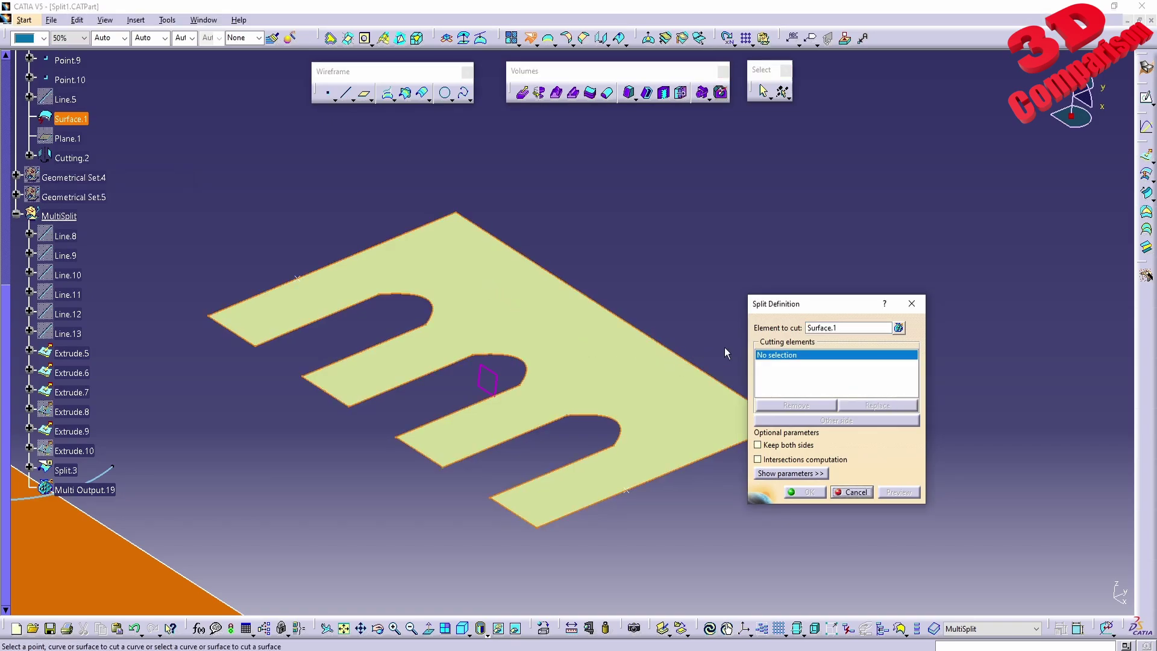
click(495, 374)
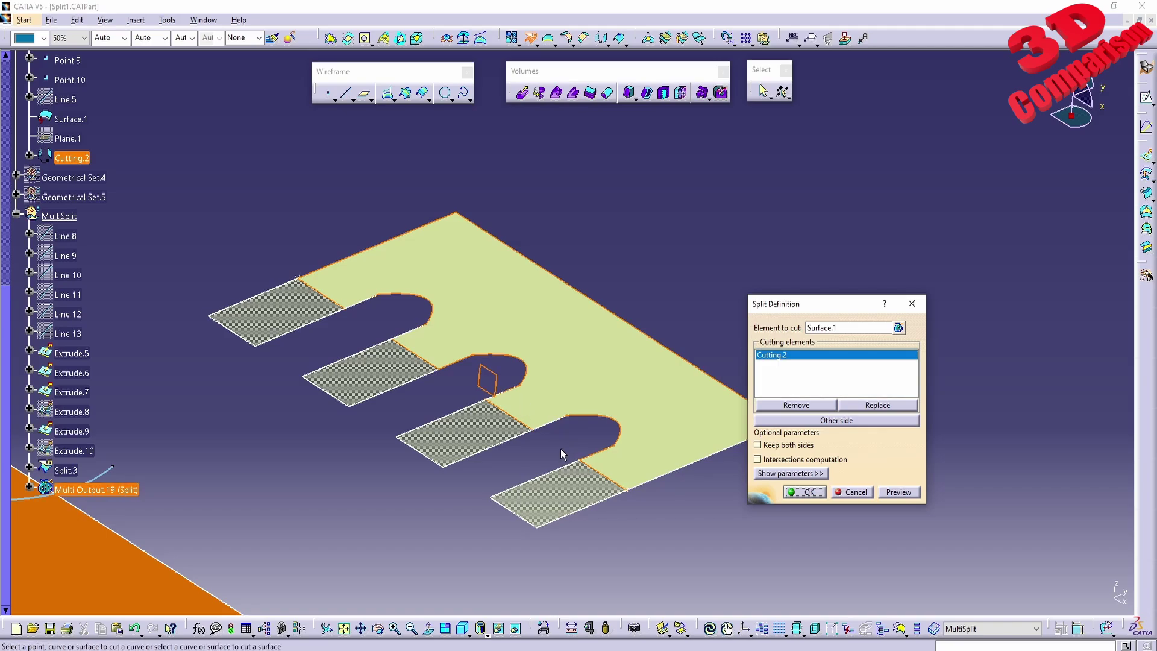
middle_drag(633, 327, 698, 500)
key(Return)
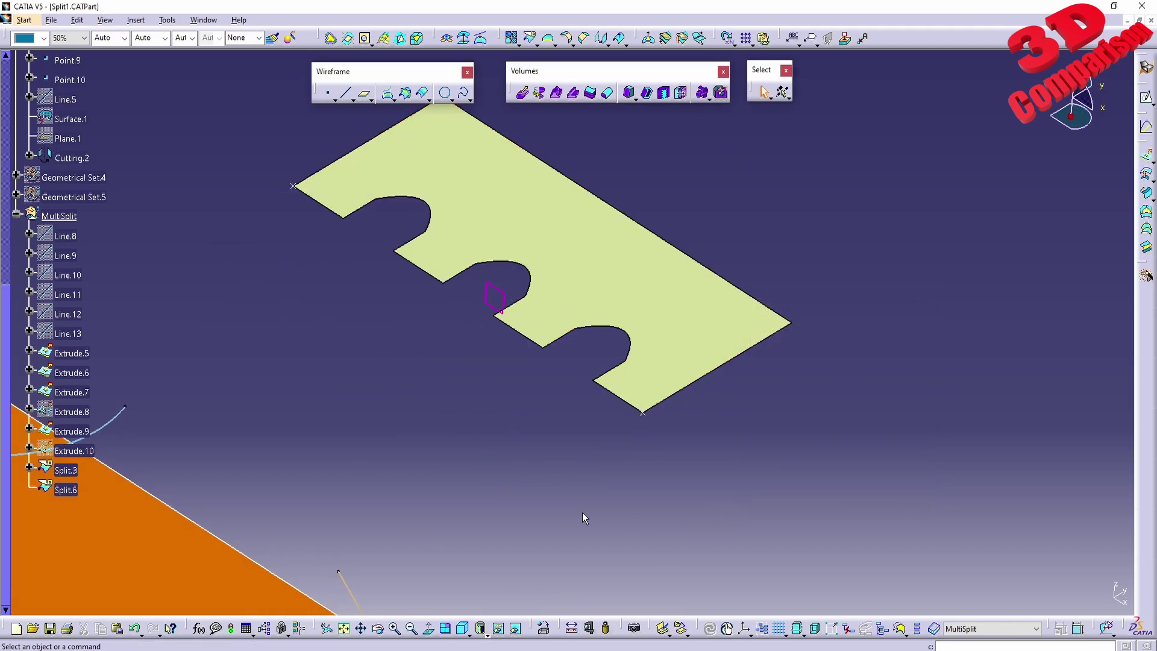
Edit Split.6 to keep the other side of Cutting.2, retaining all the unconnected sub-elements
double_click(66, 489)
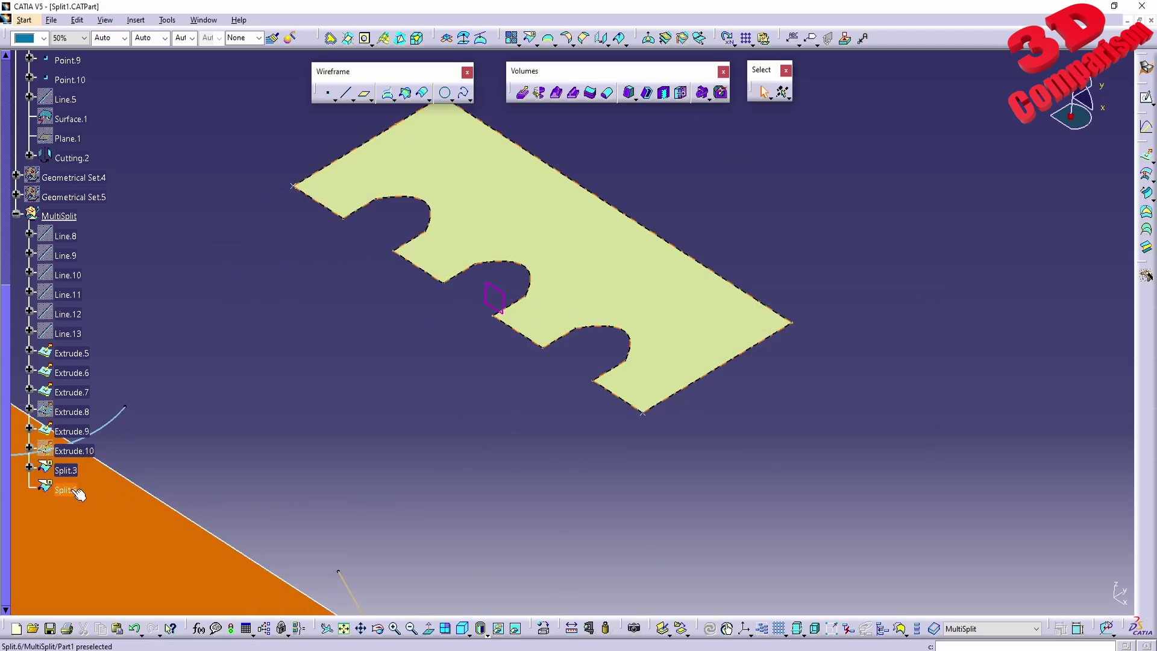
click(817, 420)
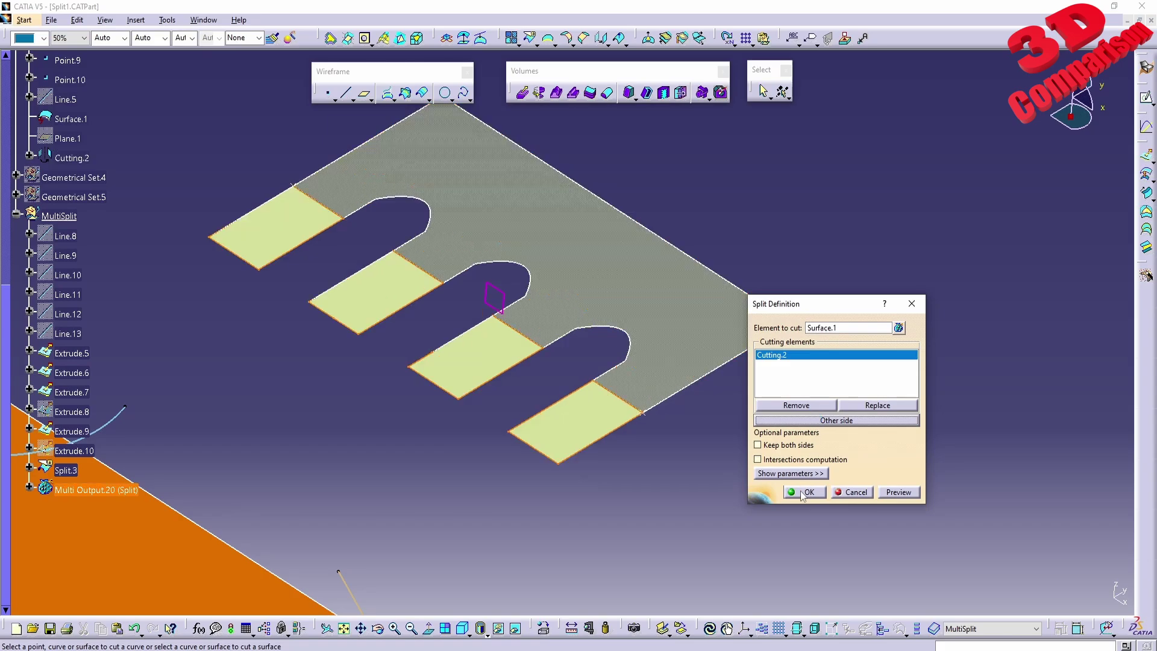
click(804, 491)
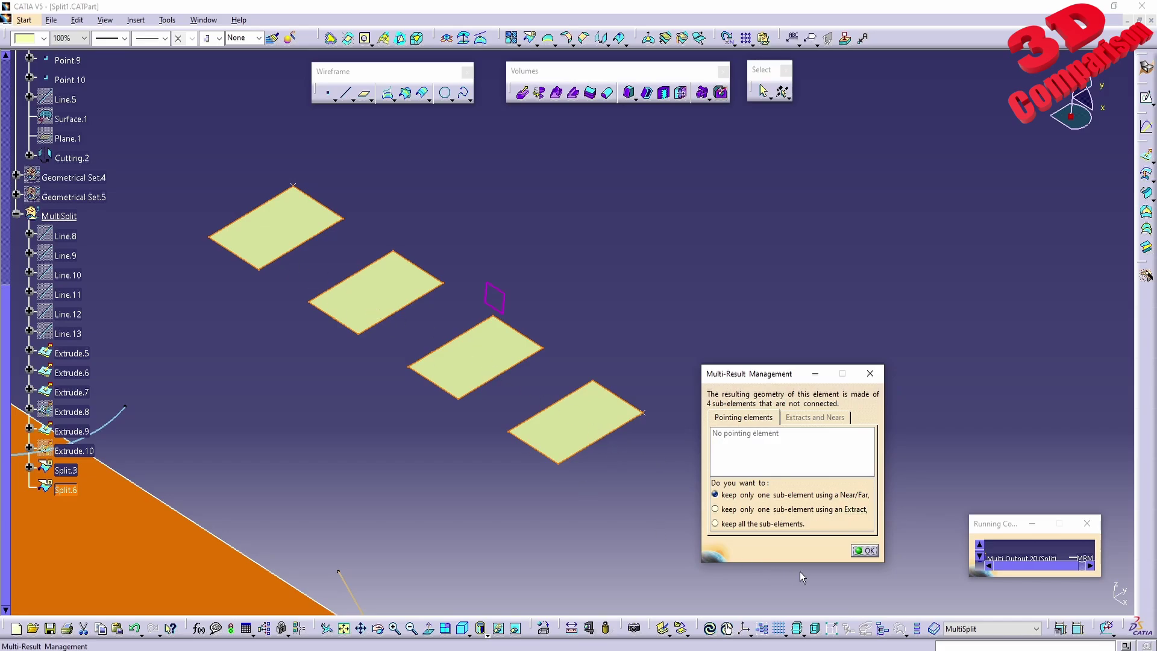
click(762, 524)
click(864, 551)
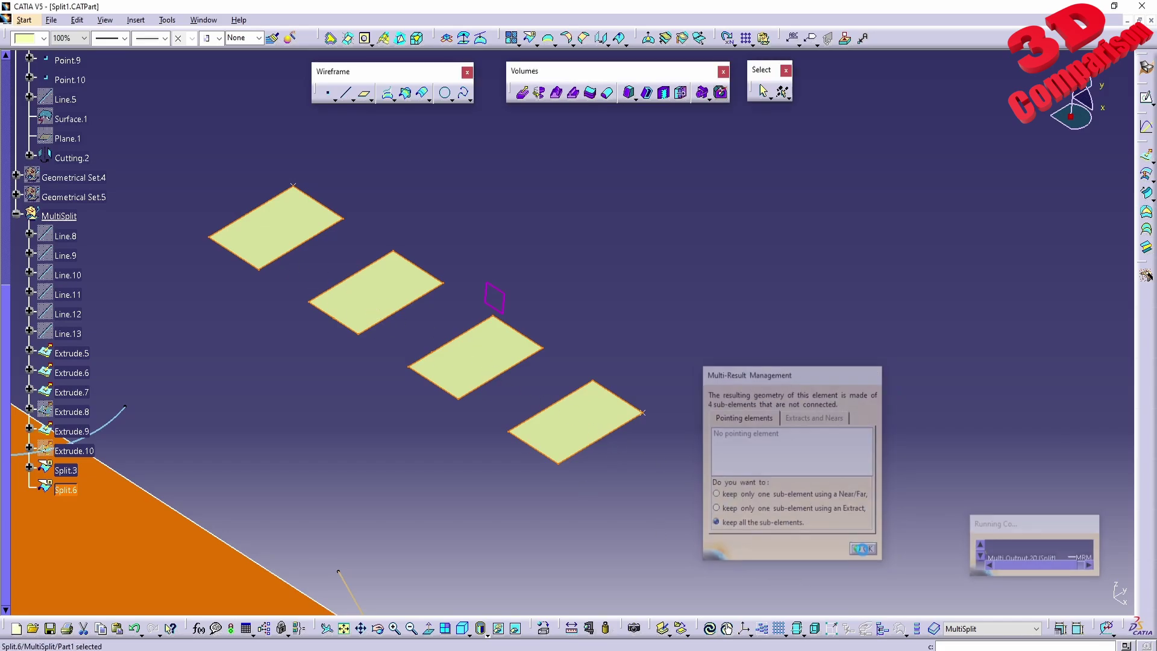
Delete Split.6 to restore the full comb-shaped surface
click(66, 490)
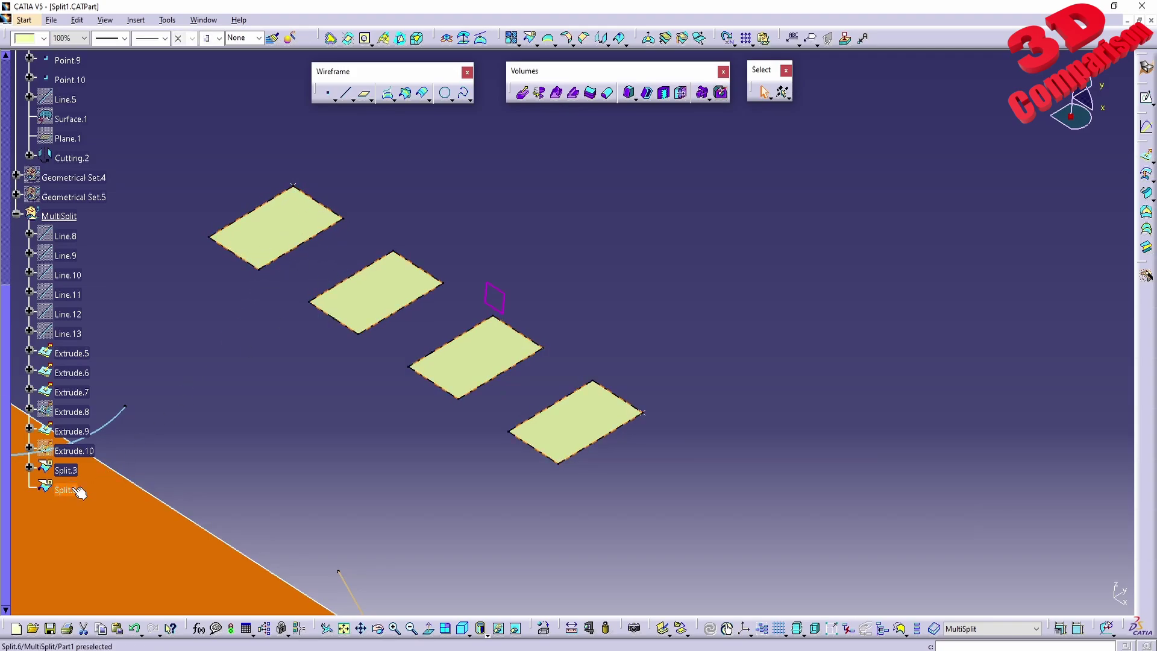
key(Delete)
key(Return)
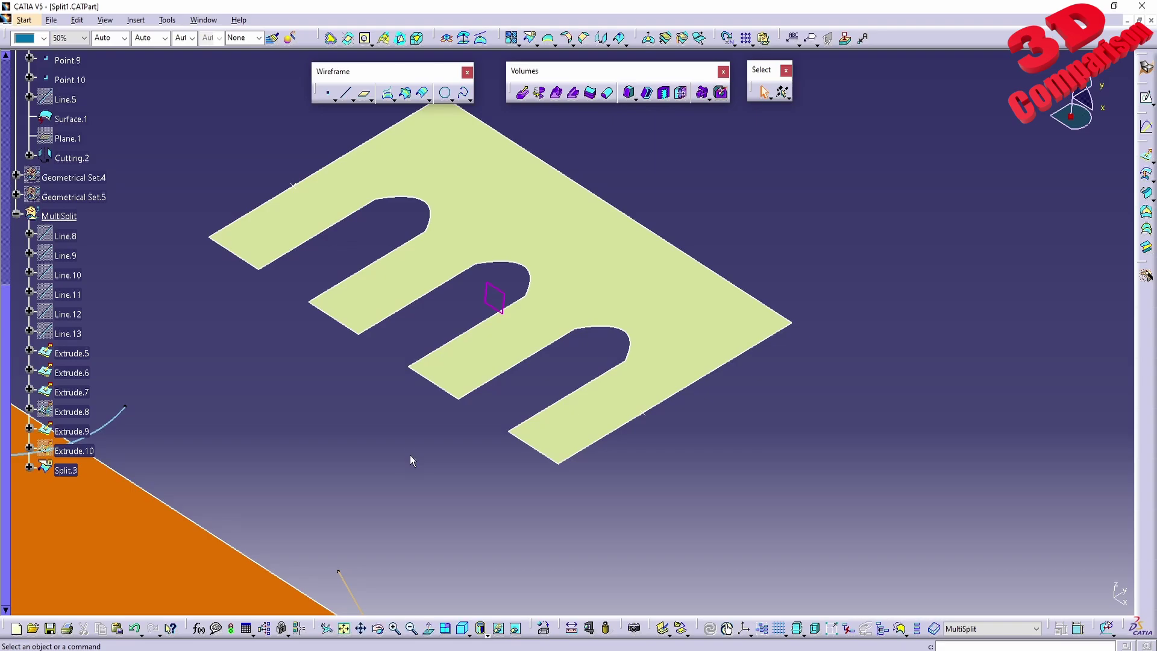
Define a new split of Surface.1 by Cutting.2 and expand its additional parameters
click(530, 40)
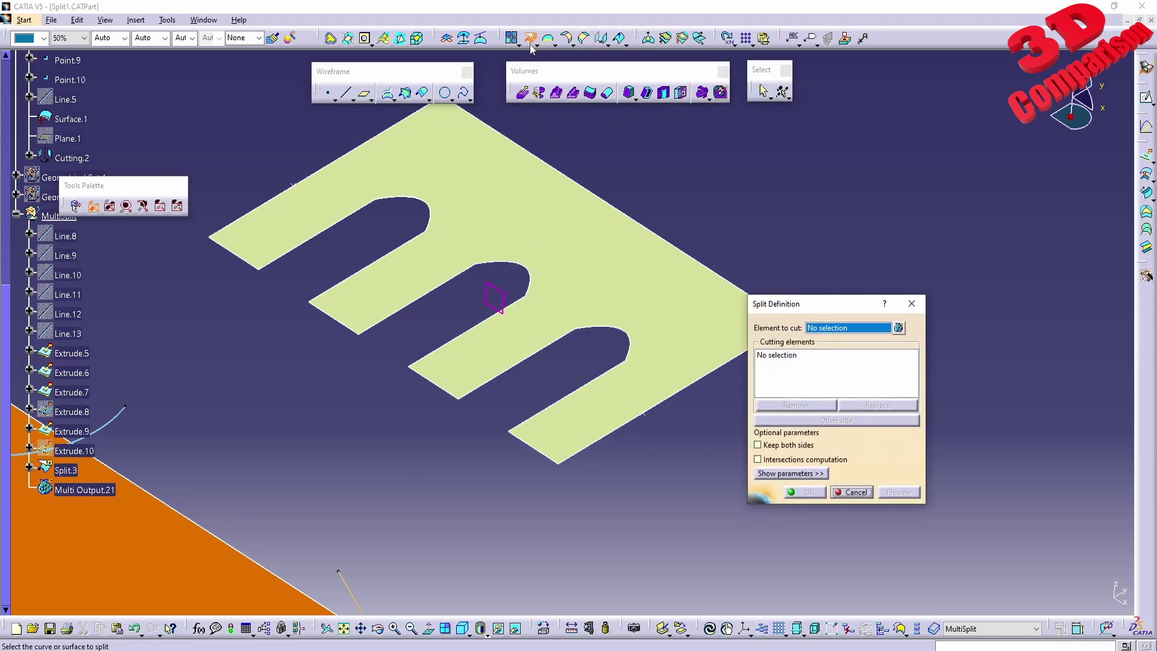
click(599, 233)
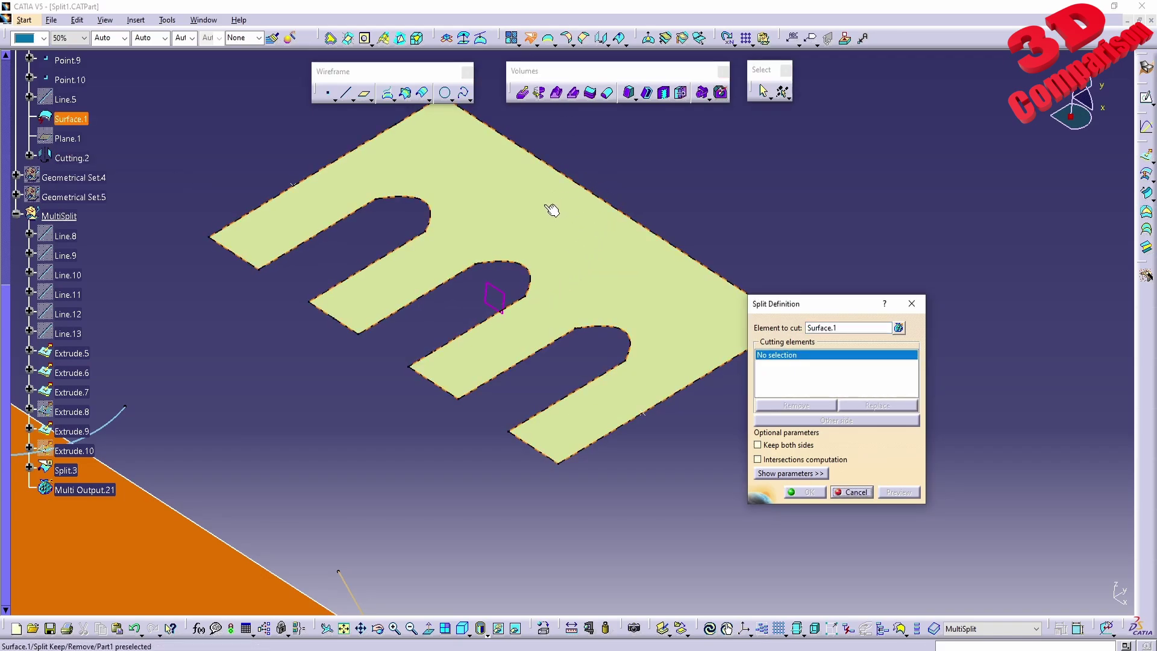
click(510, 296)
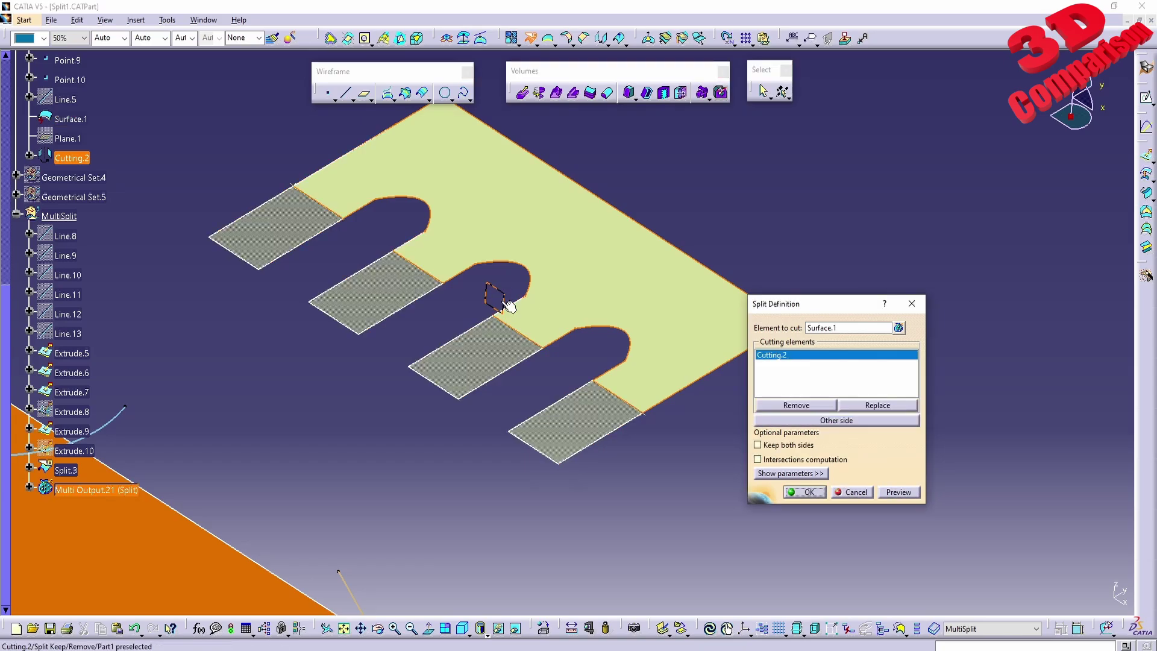
click(771, 474)
drag(832, 298, 871, 163)
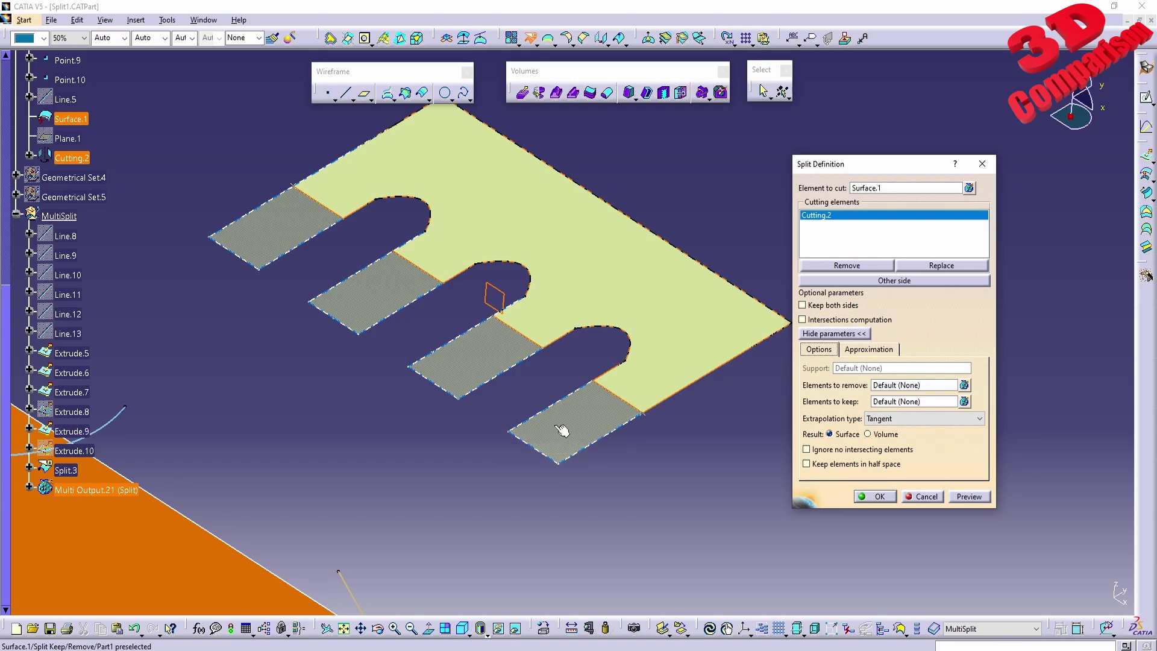
Set the end edges of three prongs, omitting one inner prong, as elements to keep, apply with all sub-elements, and undo the split
click(900, 402)
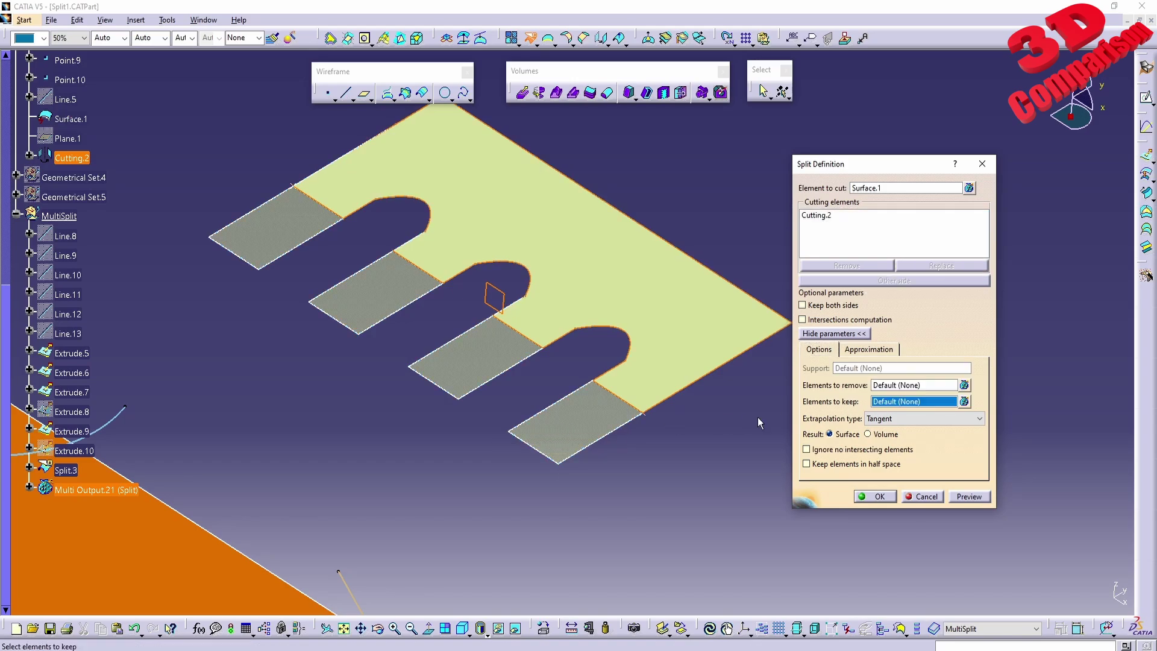
click(542, 453)
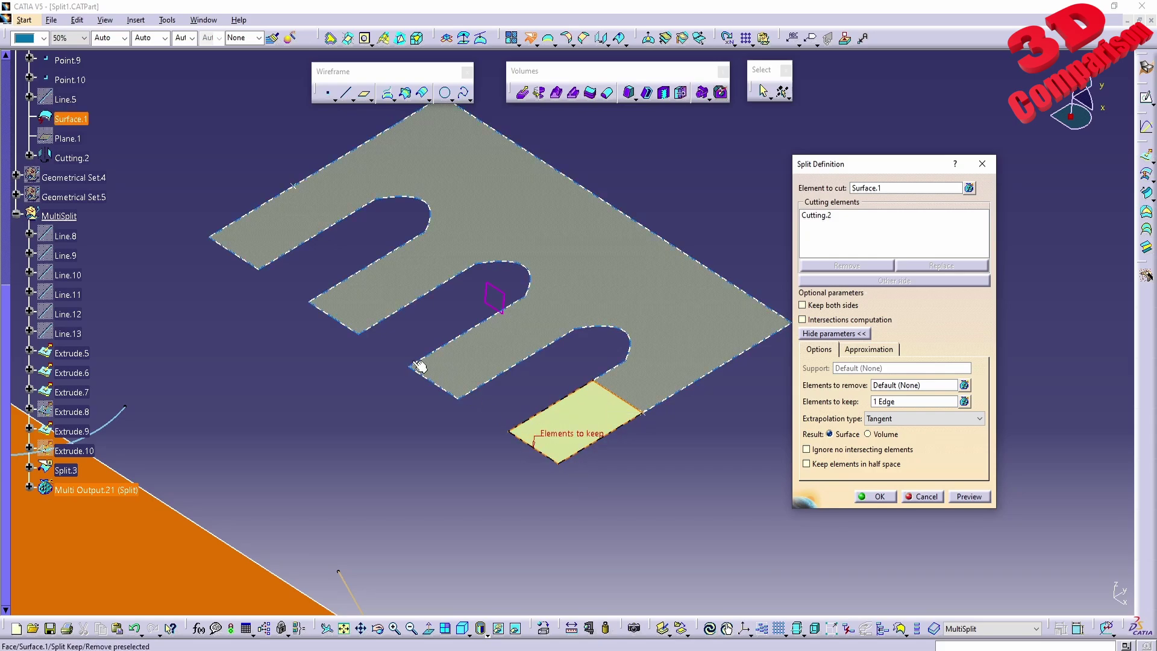
click(364, 326)
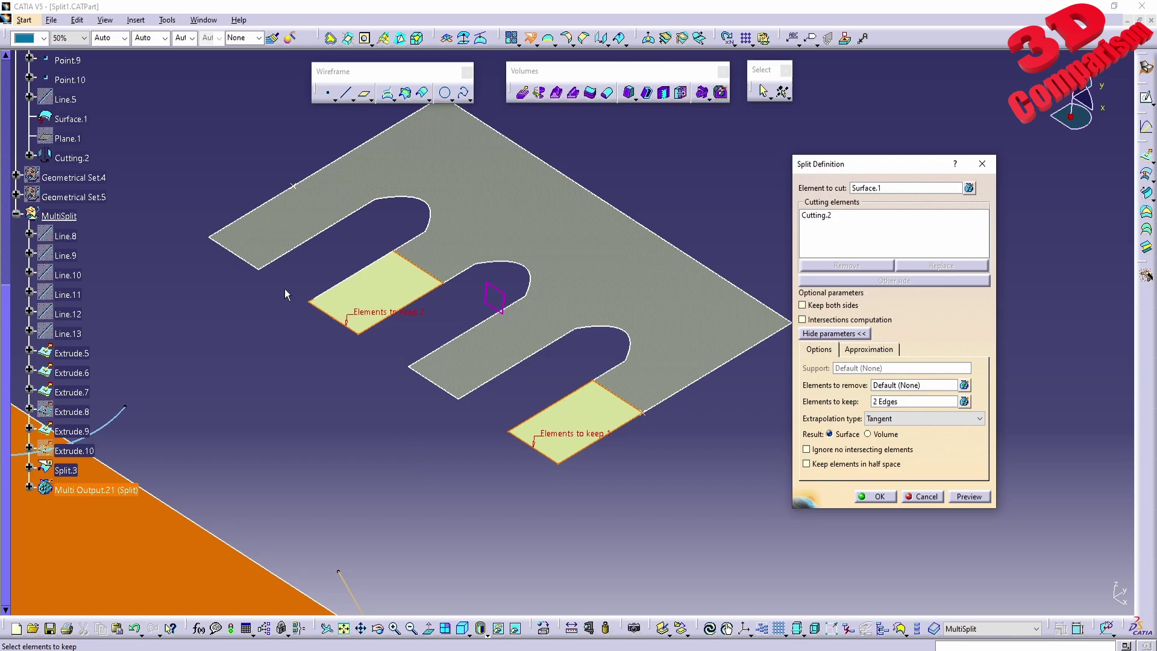
click(252, 265)
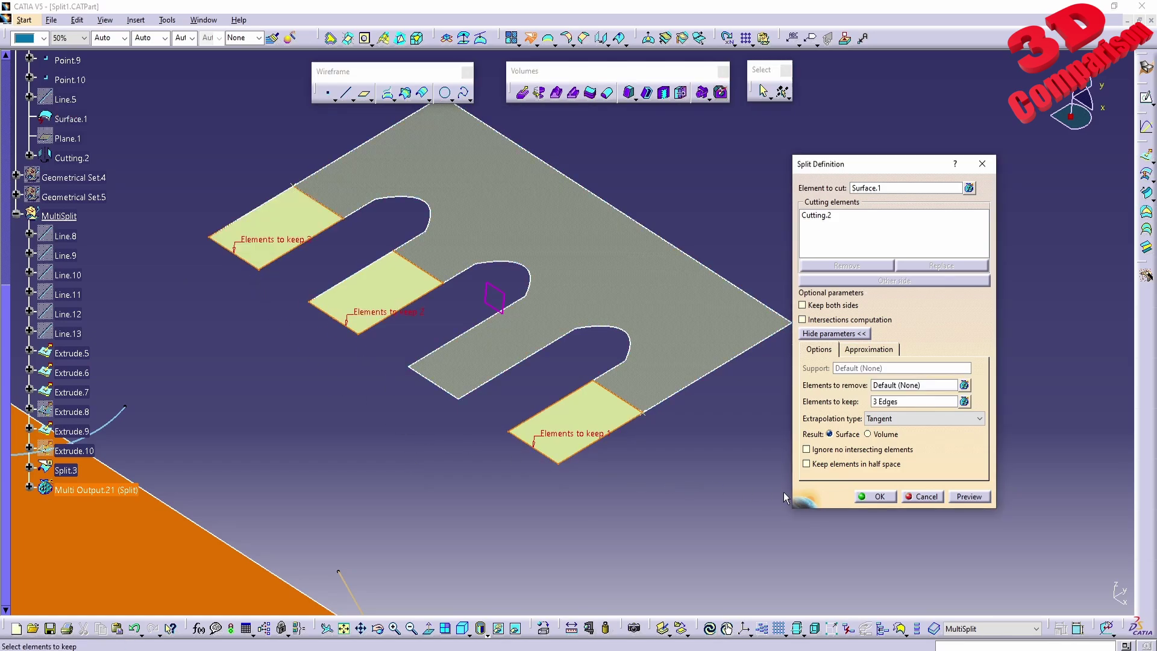
click(873, 497)
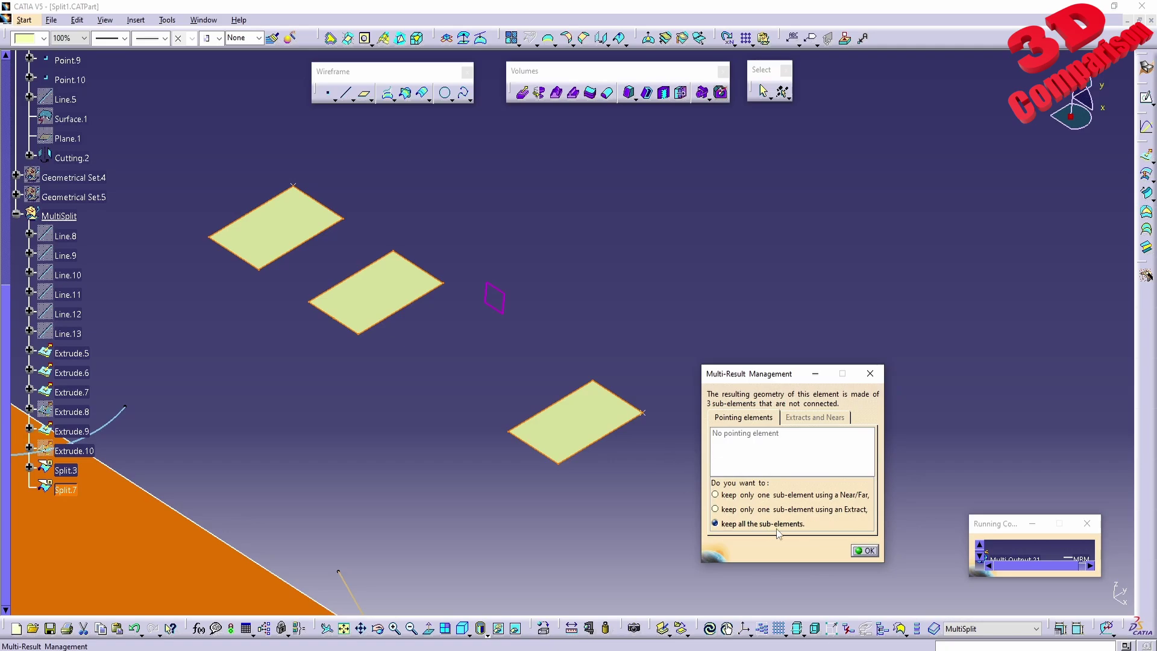
click(862, 551)
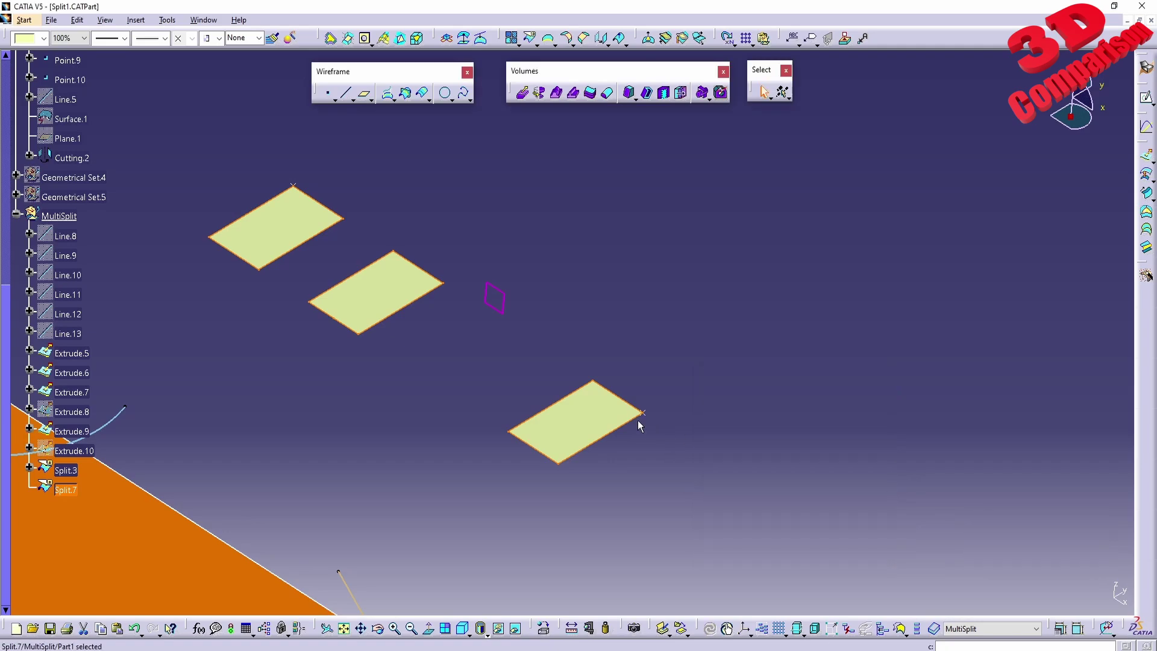
key(ctrl+z)
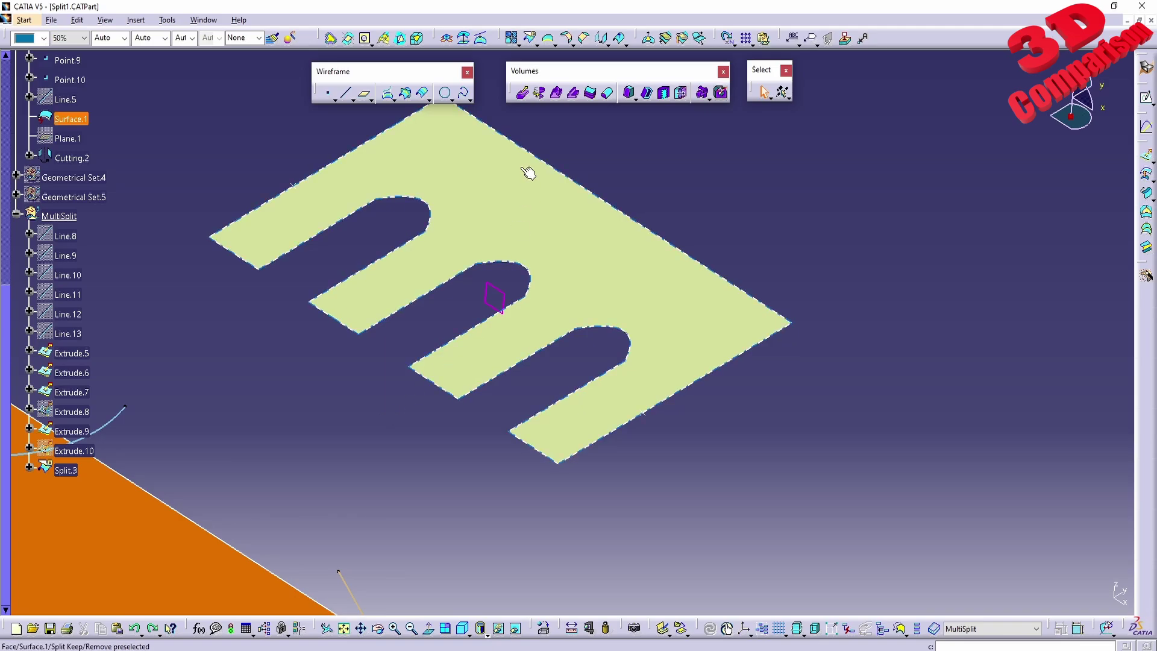
click(530, 38)
click(556, 247)
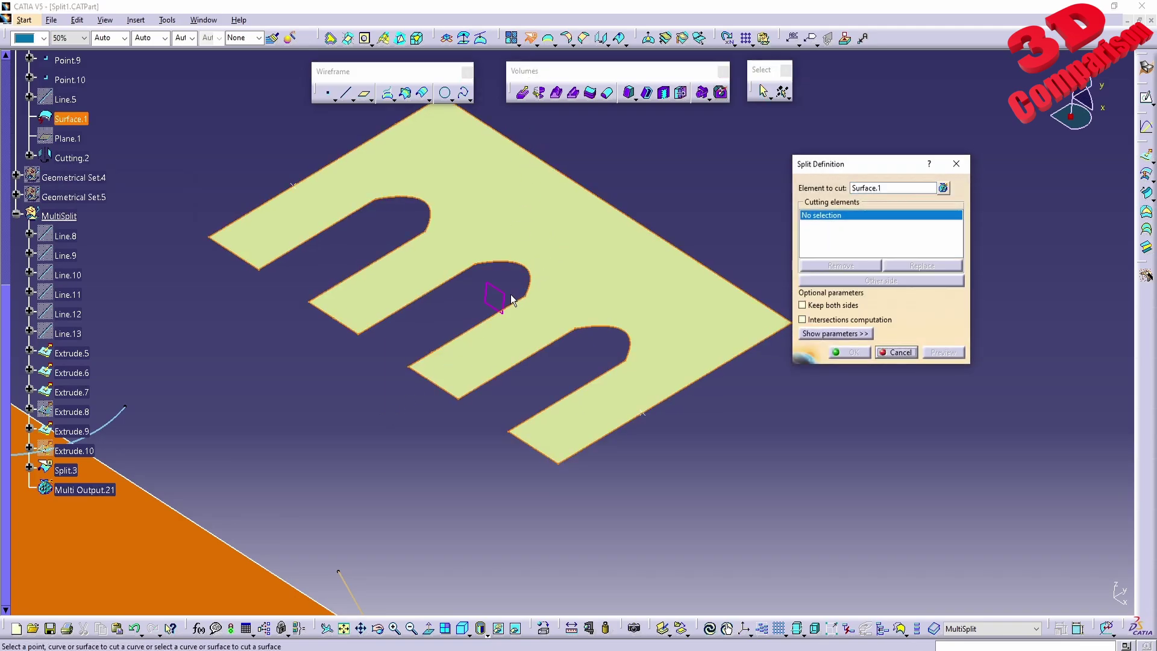
click(503, 295)
click(840, 332)
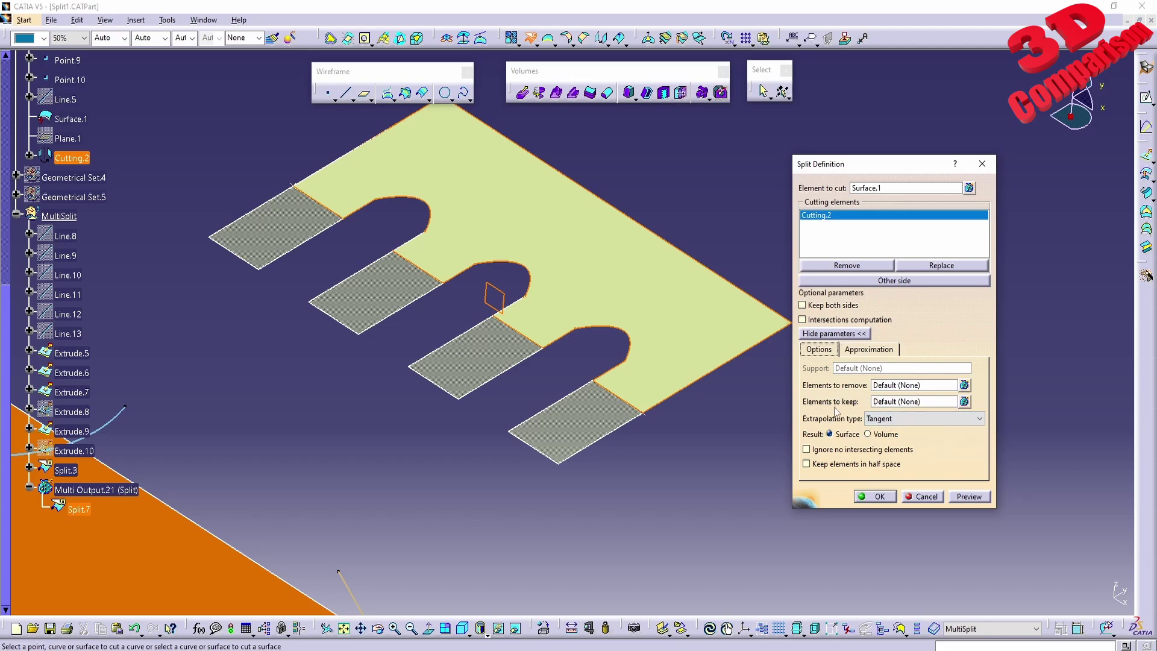
click(917, 496)
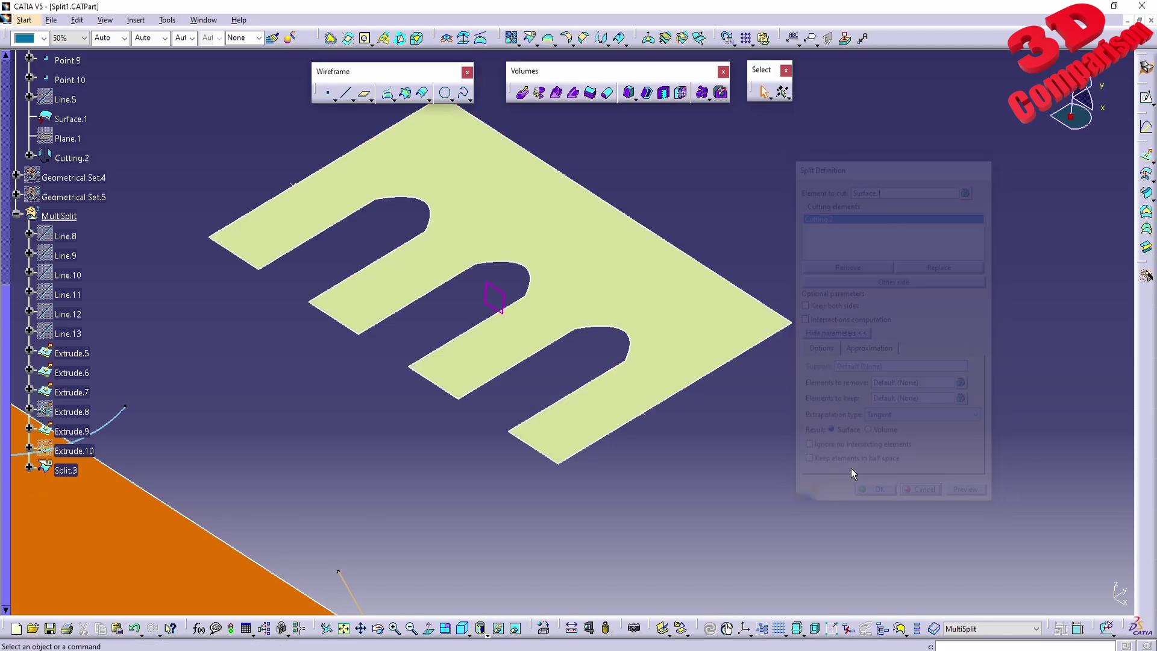
Edit the Cutting sketch over the parallel lines and move its circle's centre slightly farther from the sketch origin
middle_drag(573, 369, 636, 292)
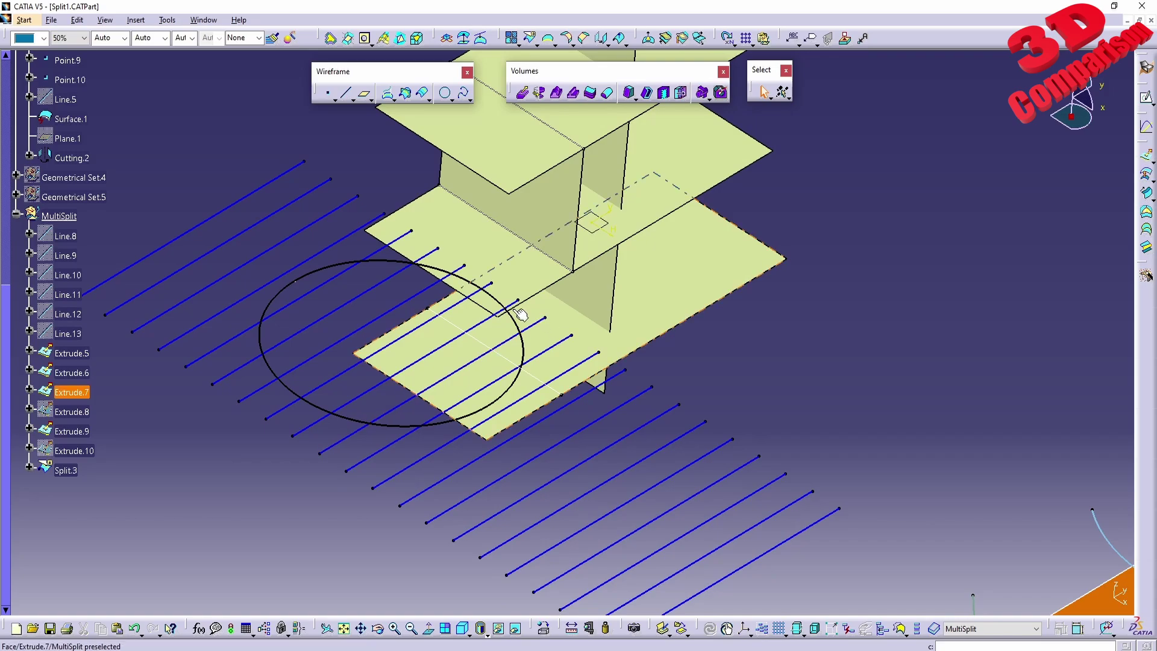
double_click(486, 291)
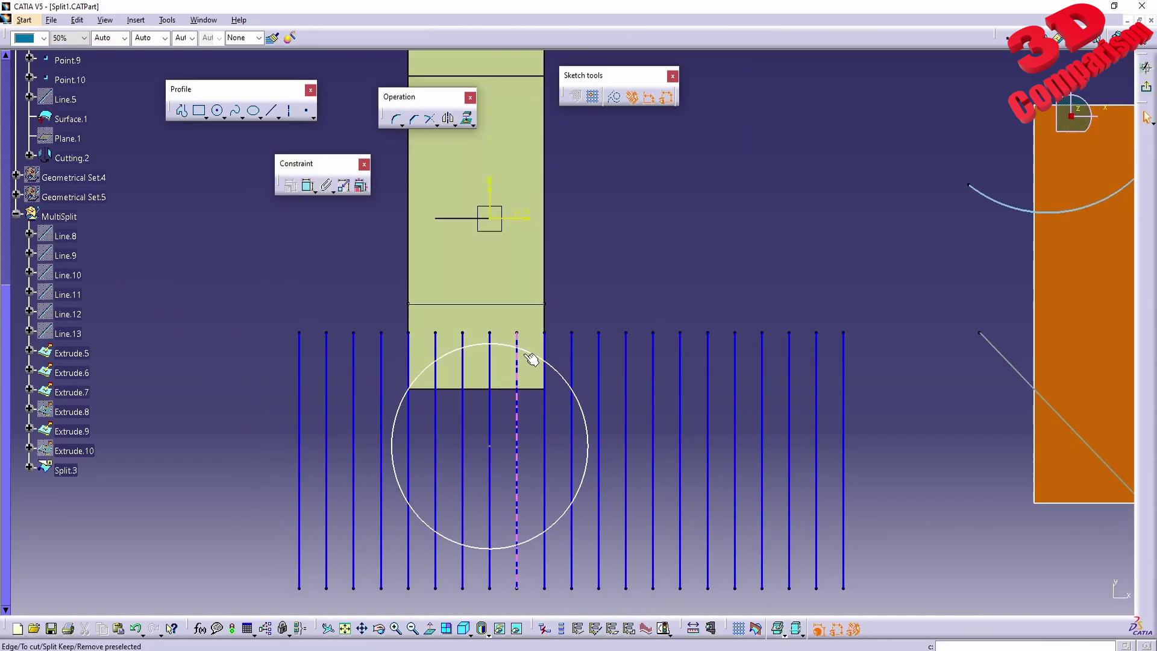
click(542, 363)
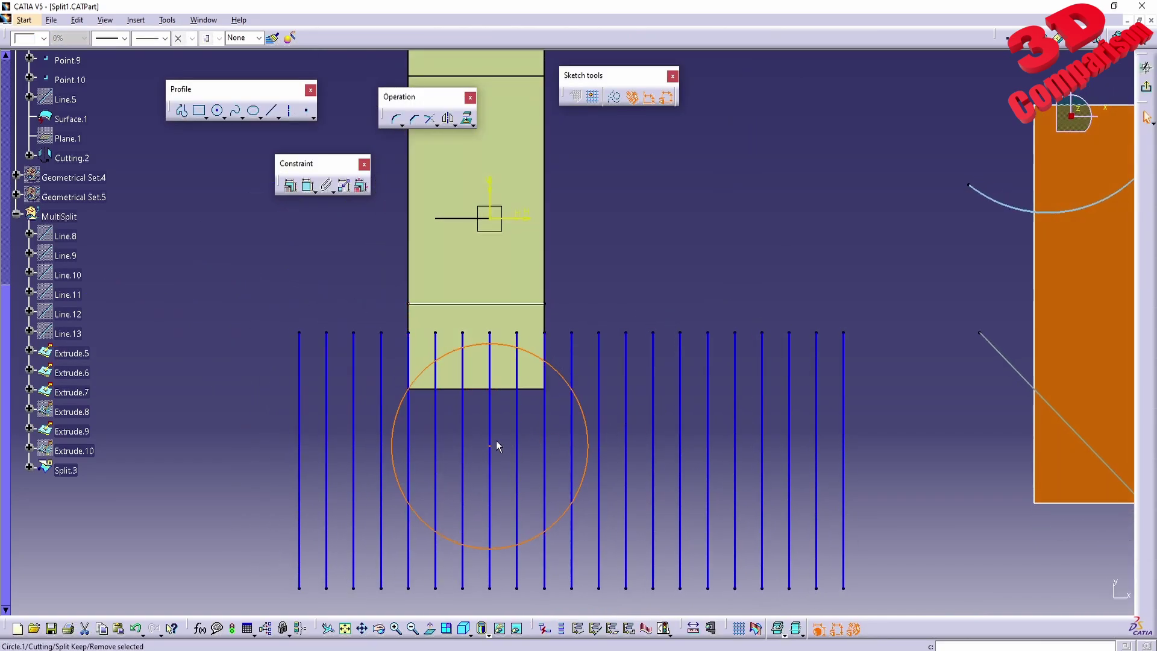
drag(493, 446, 489, 453)
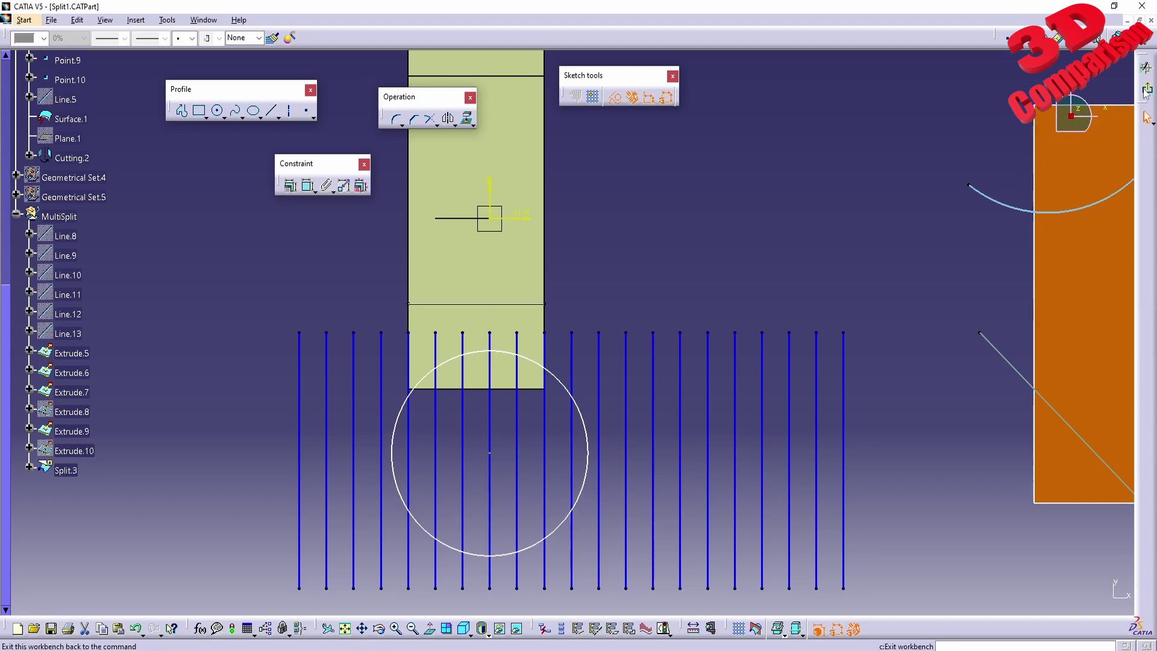
click(1145, 88)
click(729, 352)
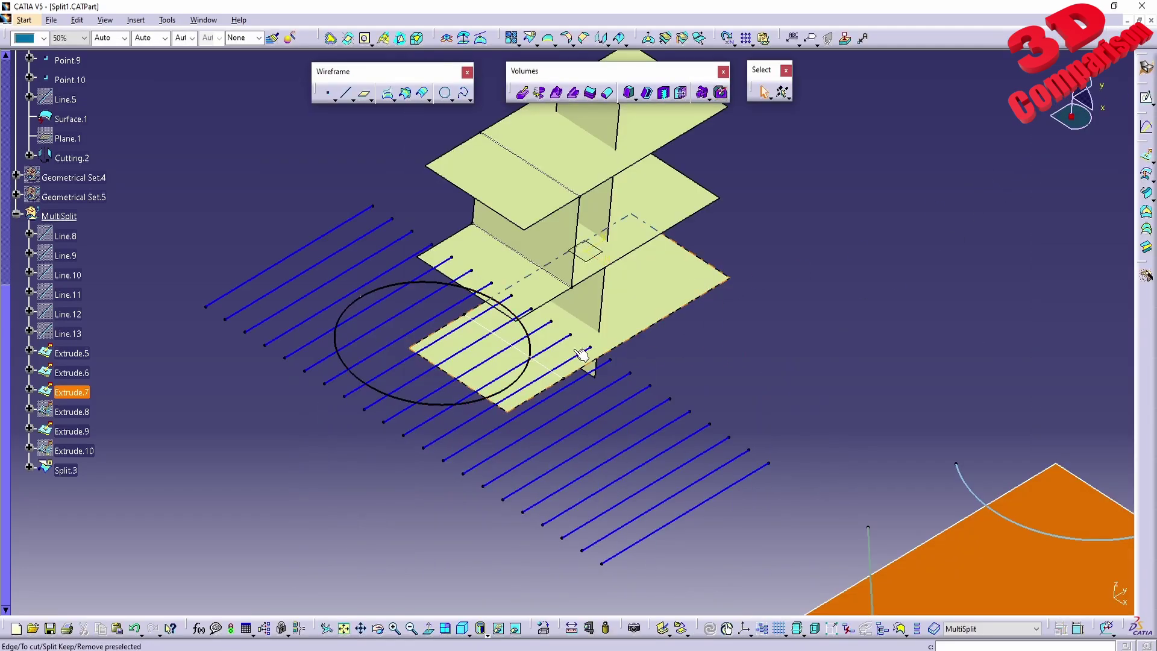
Open the To cut sketch of parallel lines to examine it, and exit without editing it
double_click(564, 340)
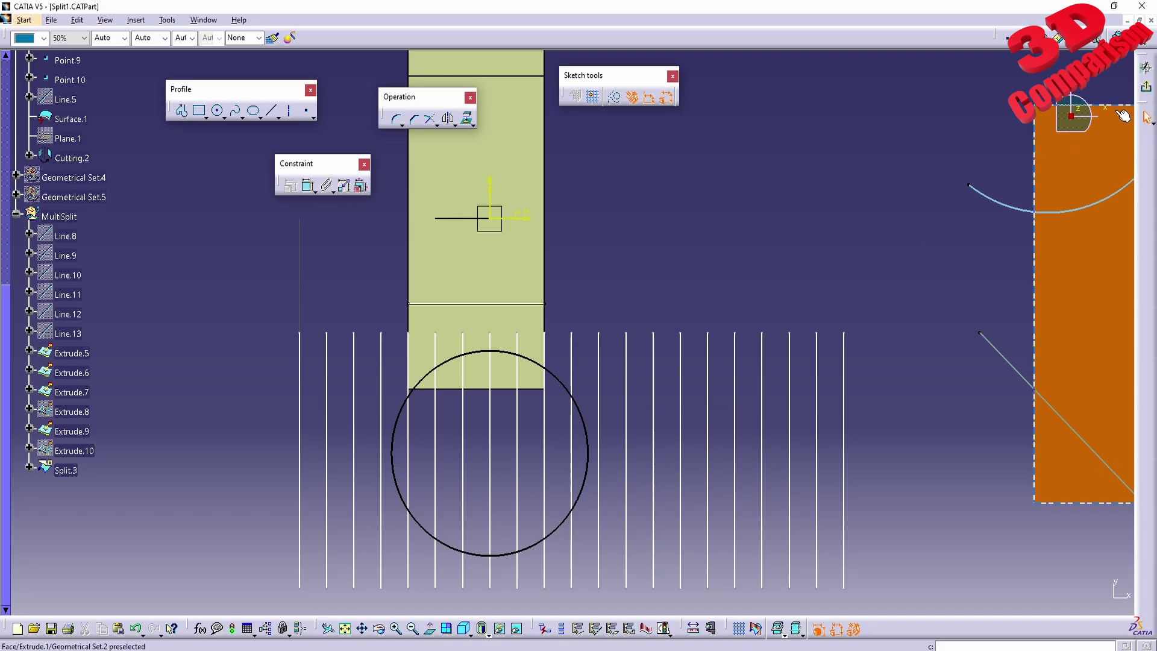
click(1146, 67)
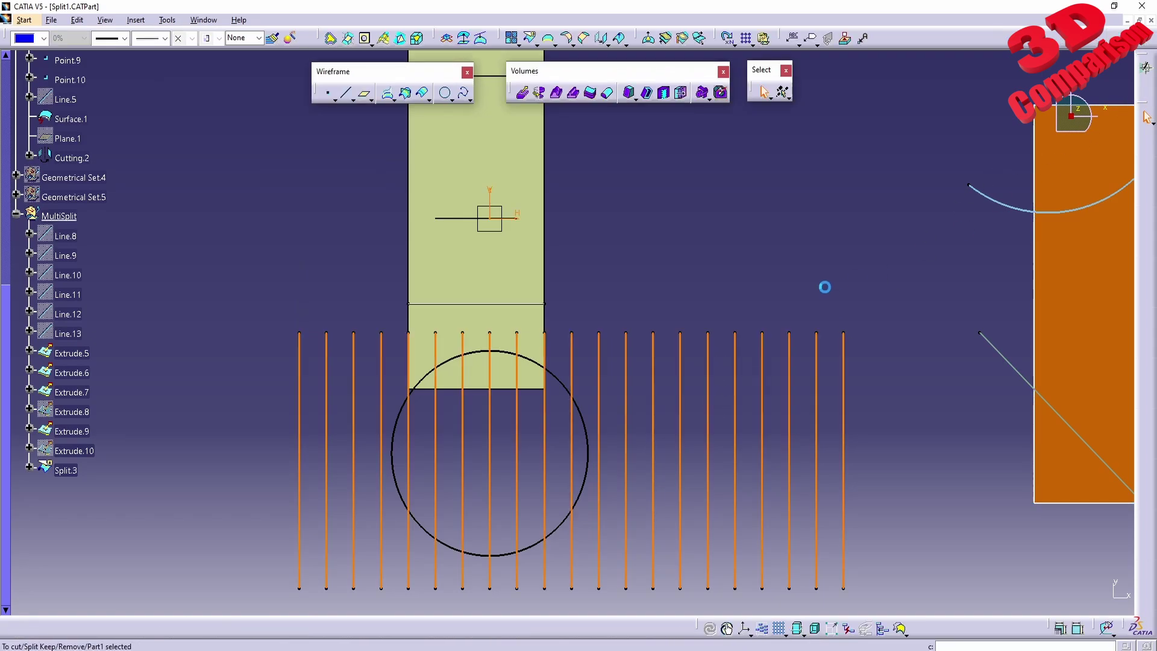
mouse_move(780, 315)
middle_down()
mouse_move(647, 367)
mouse_move(610, 312)
middle_up()
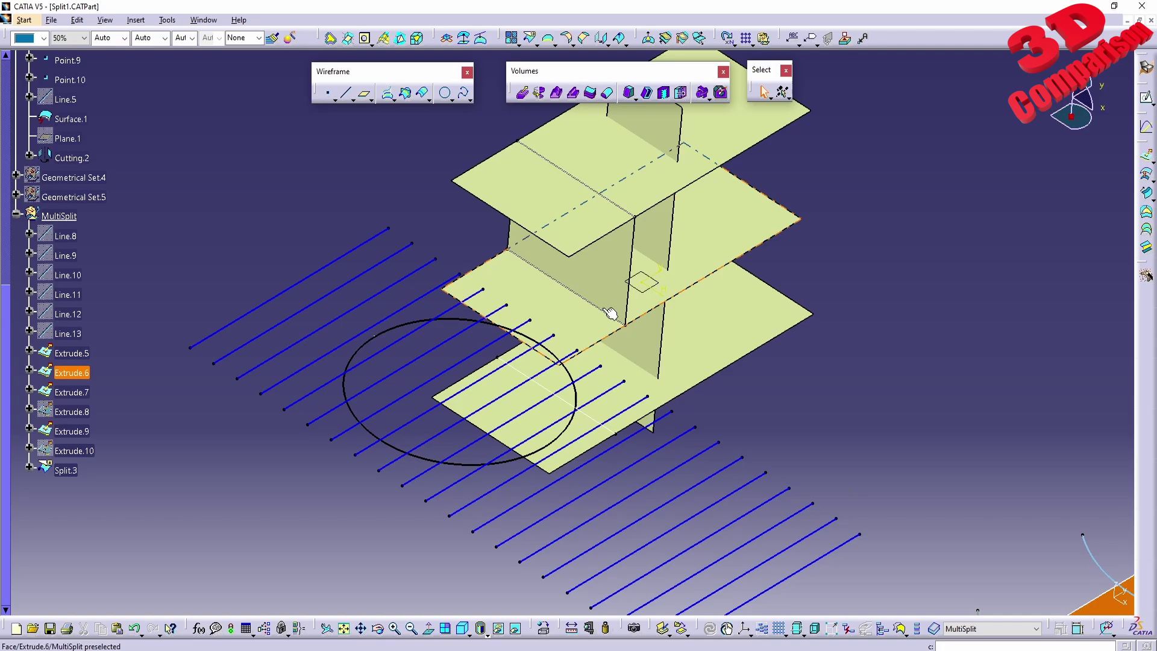
Define a split of the Cutting circle with the To cut parallel lines as cutting element, and preview it
click(528, 41)
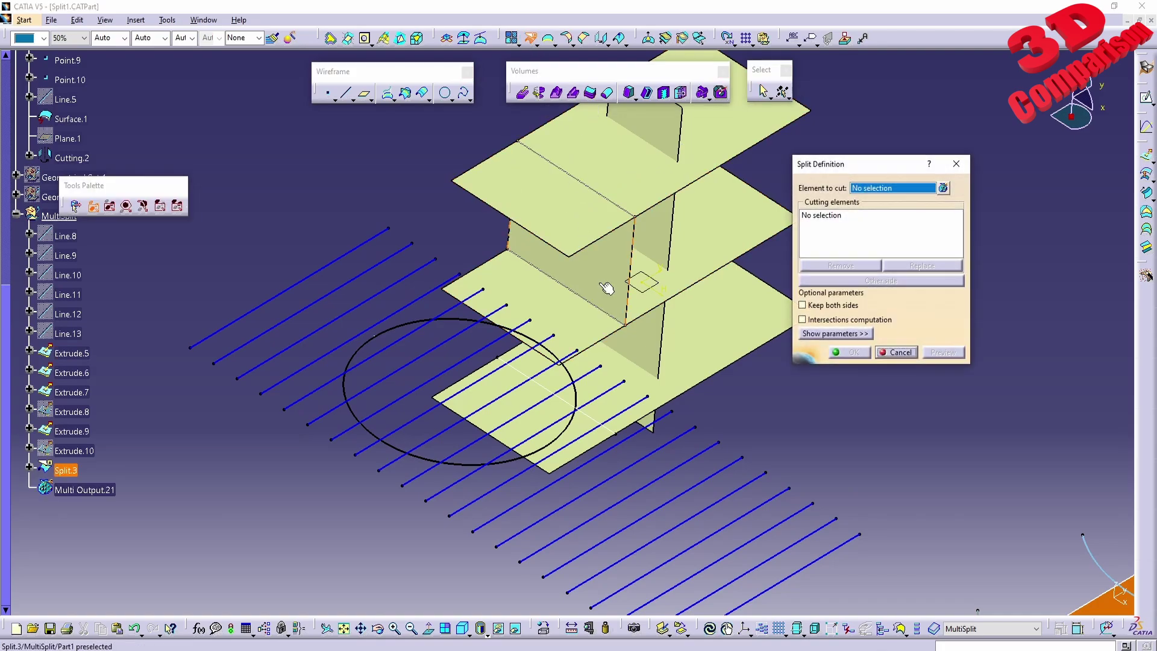
middle_drag(465, 360, 491, 266)
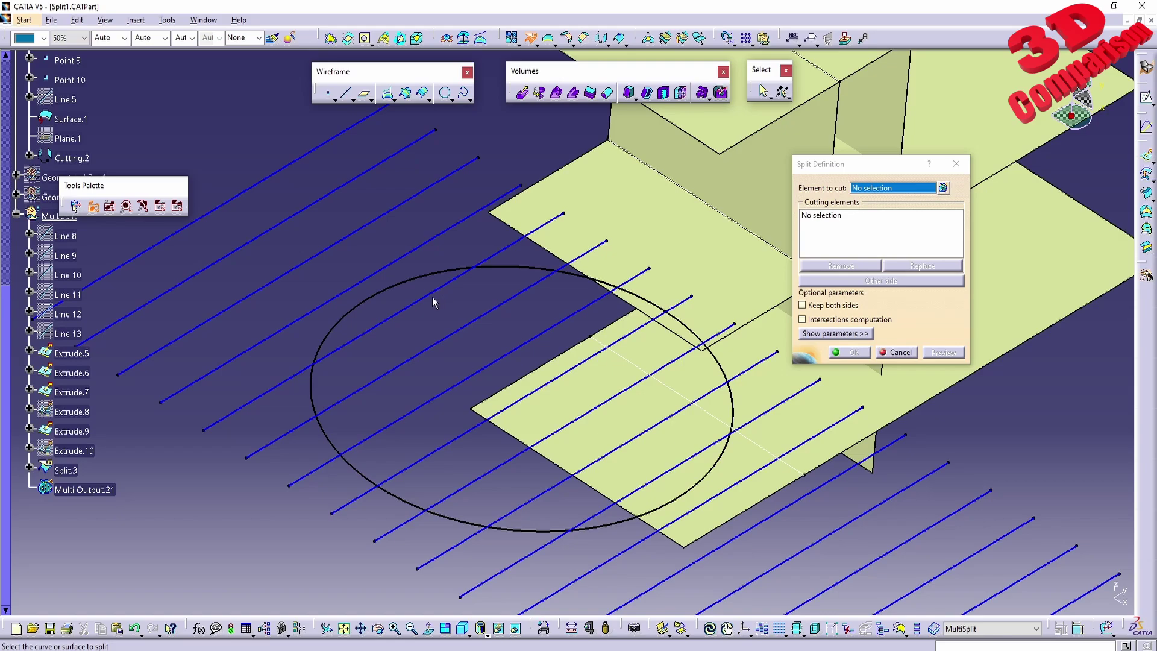
click(525, 267)
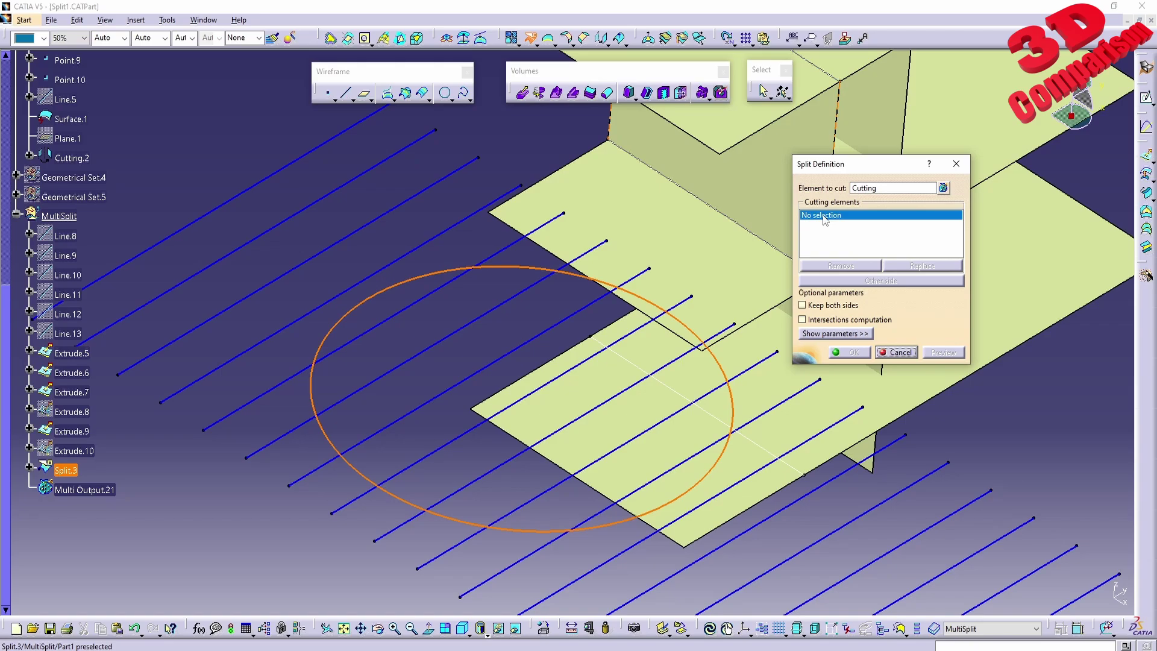
click(508, 309)
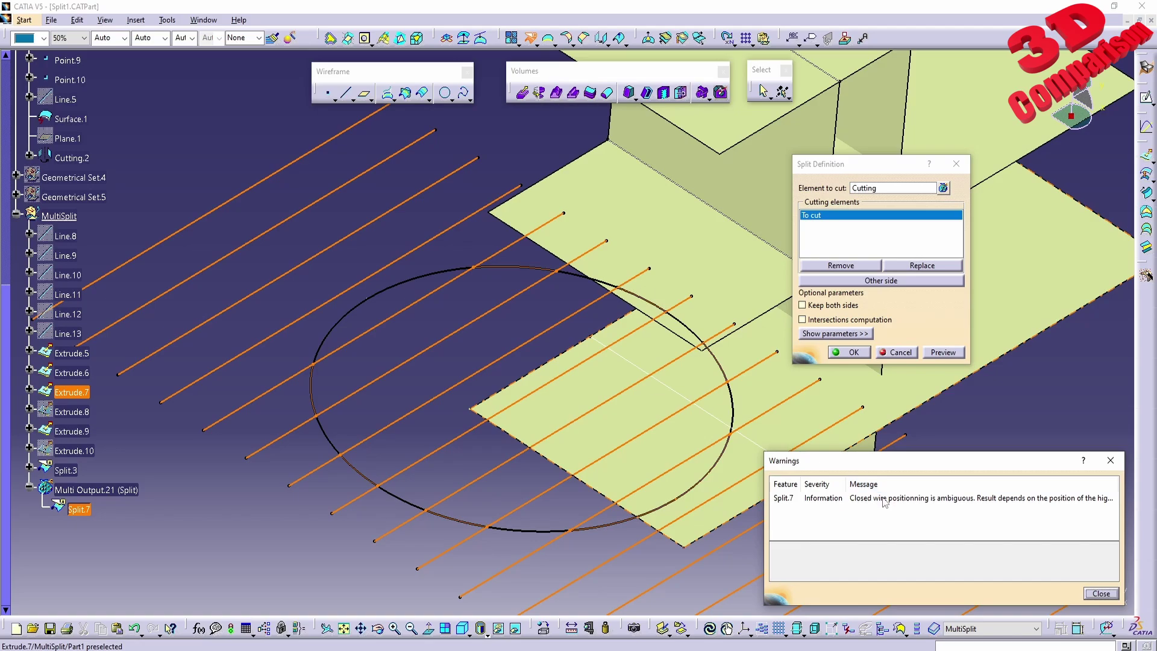
drag(920, 469, 771, 431)
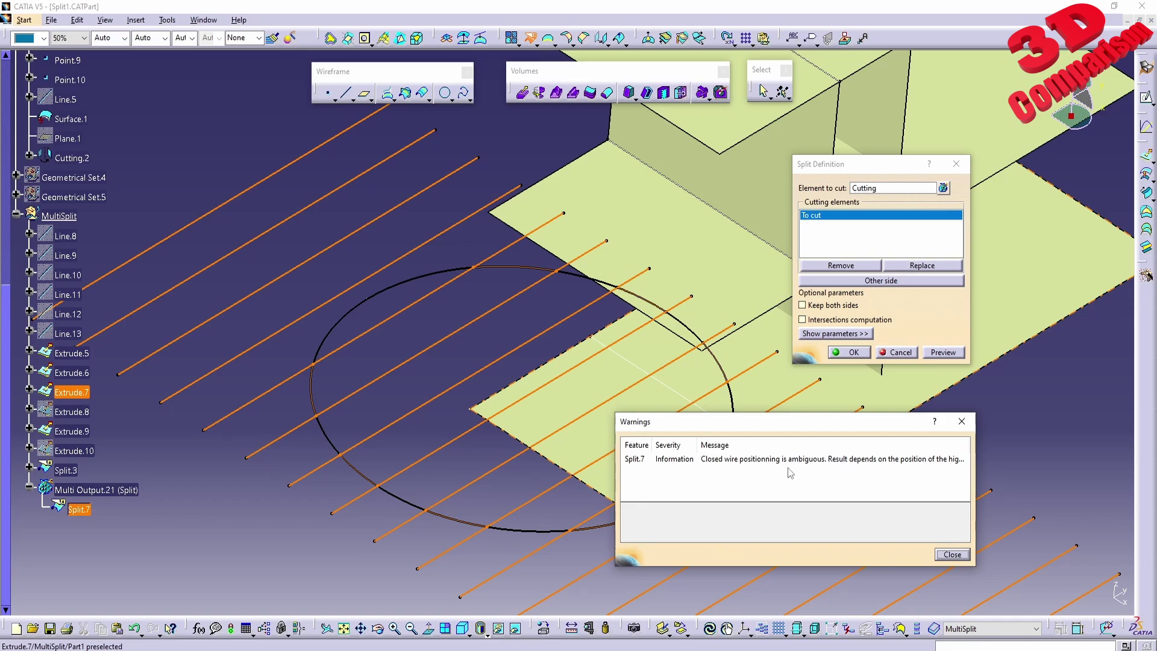
click(950, 555)
click(943, 353)
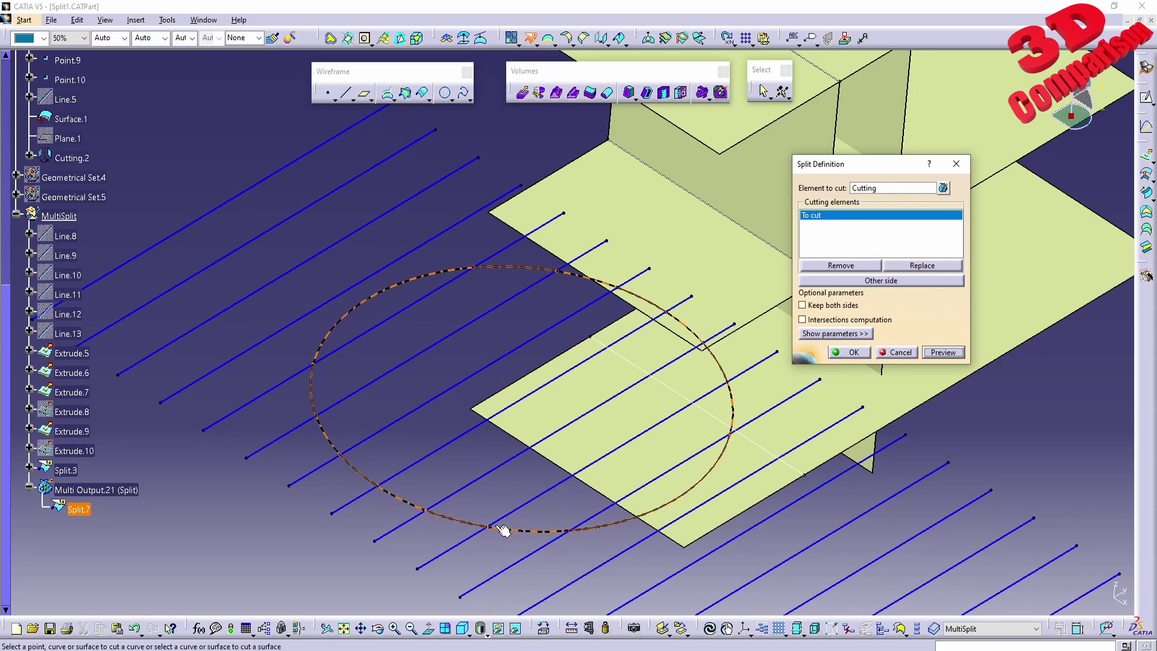
Apply the circle's split, keeping all the sub-elements
click(841, 353)
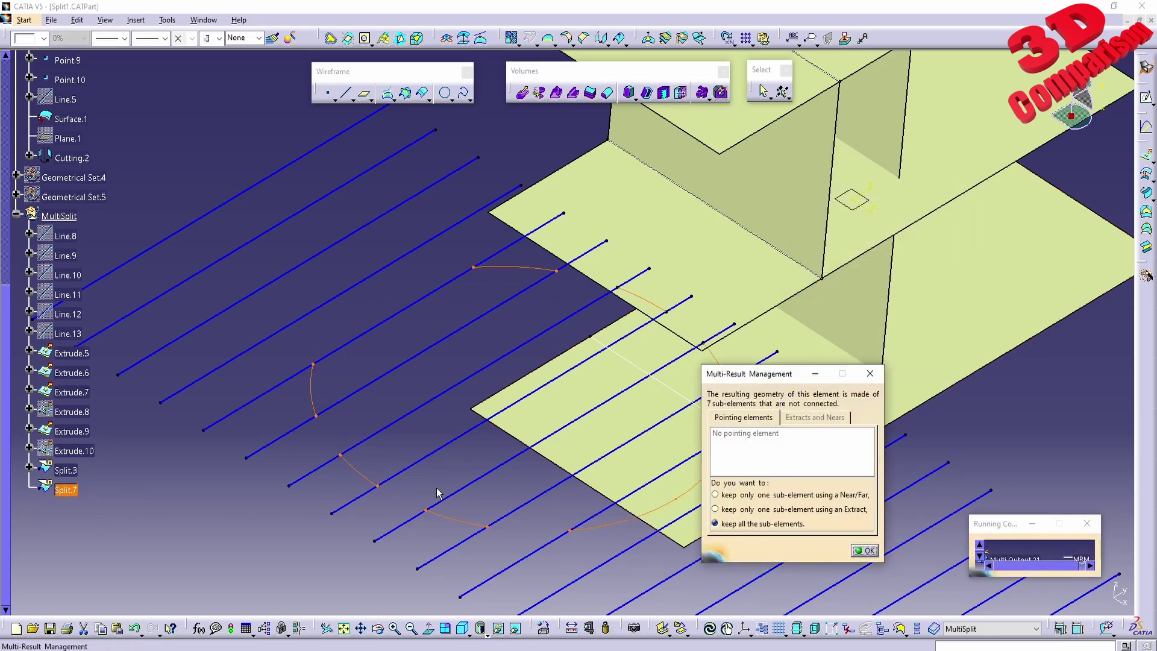
middle_drag(555, 465, 559, 403)
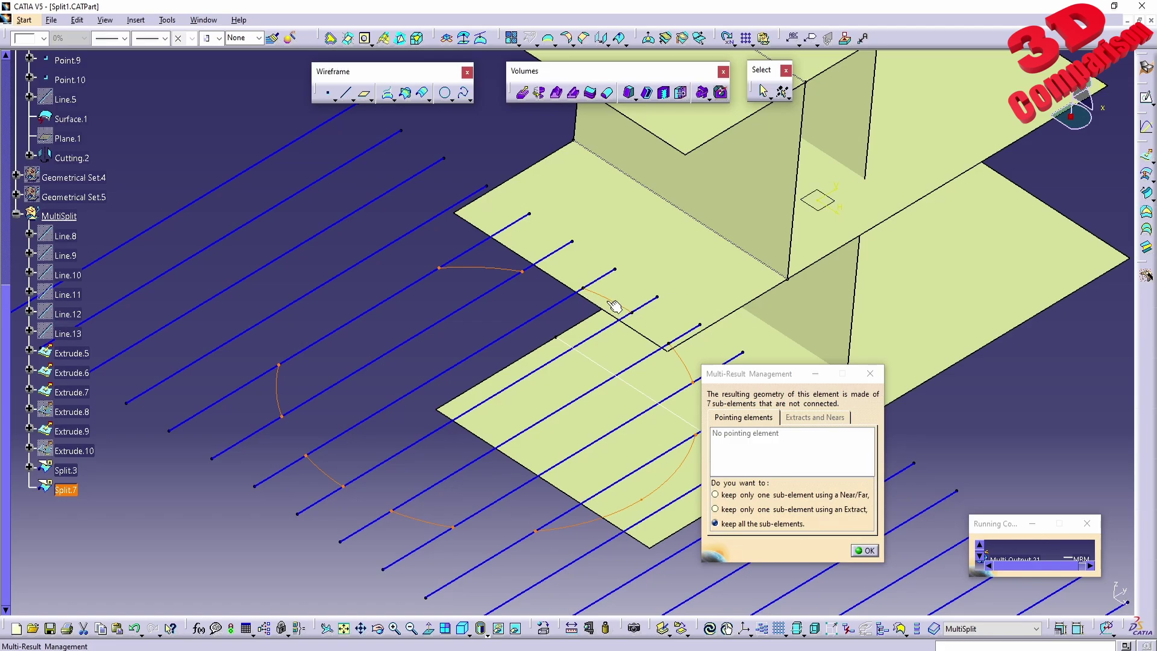
middle_drag(643, 401, 636, 383)
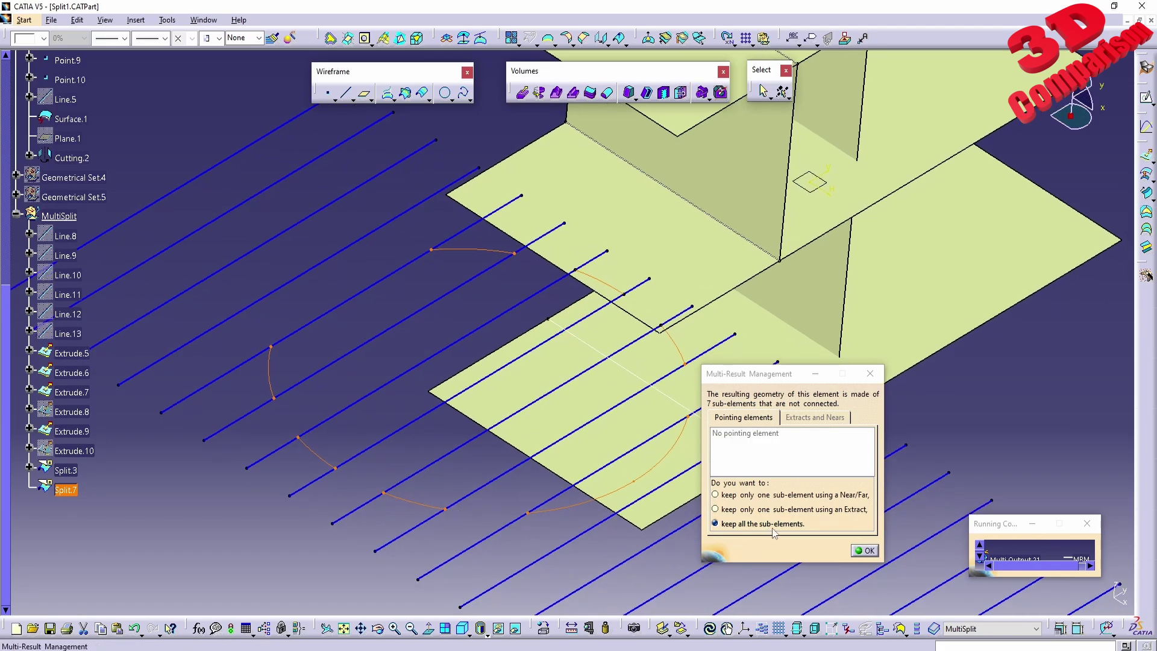
click(864, 551)
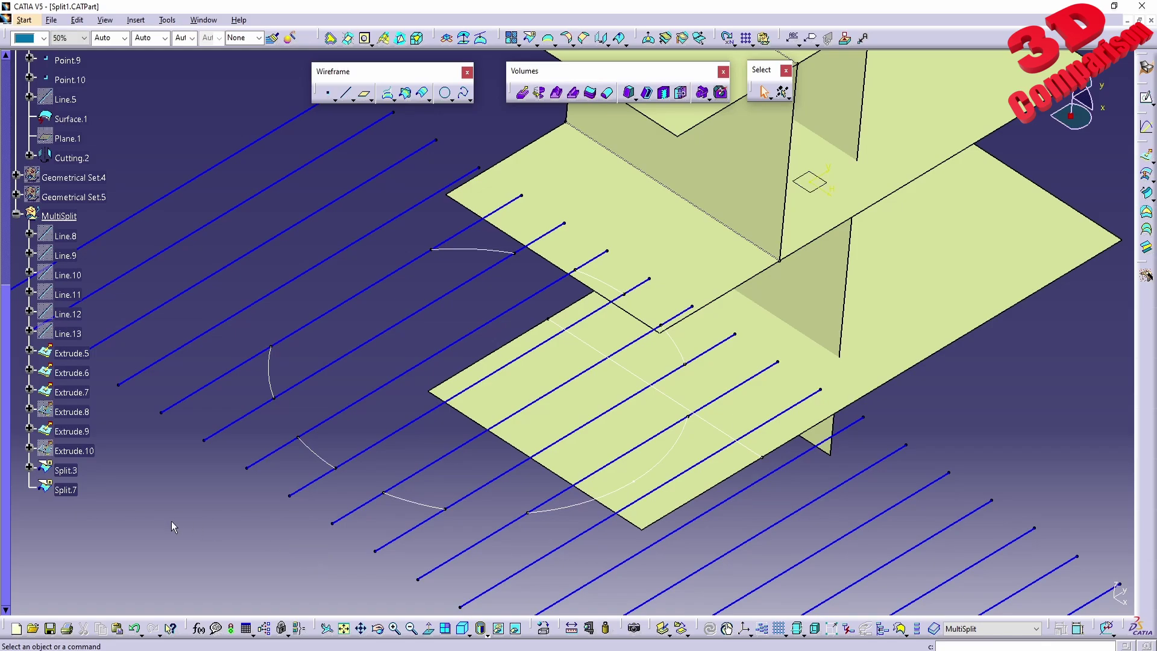
Edit Split.7 to keep the other side of the circle's segments, again keeping all sub-elements
click(68, 490)
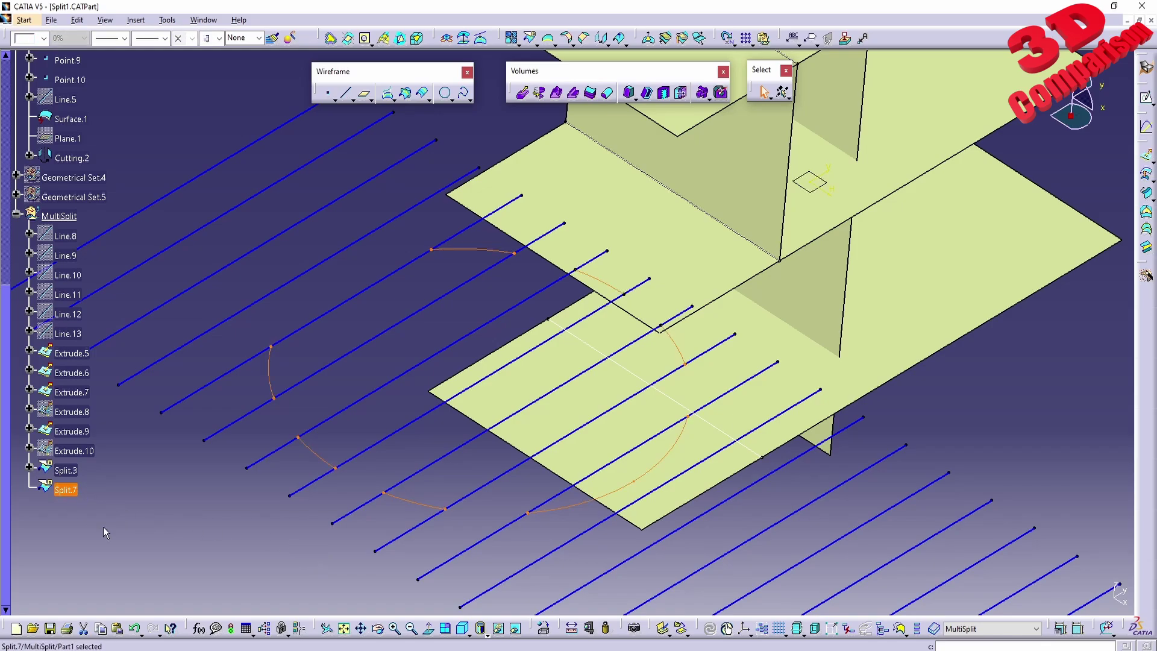
double_click(71, 490)
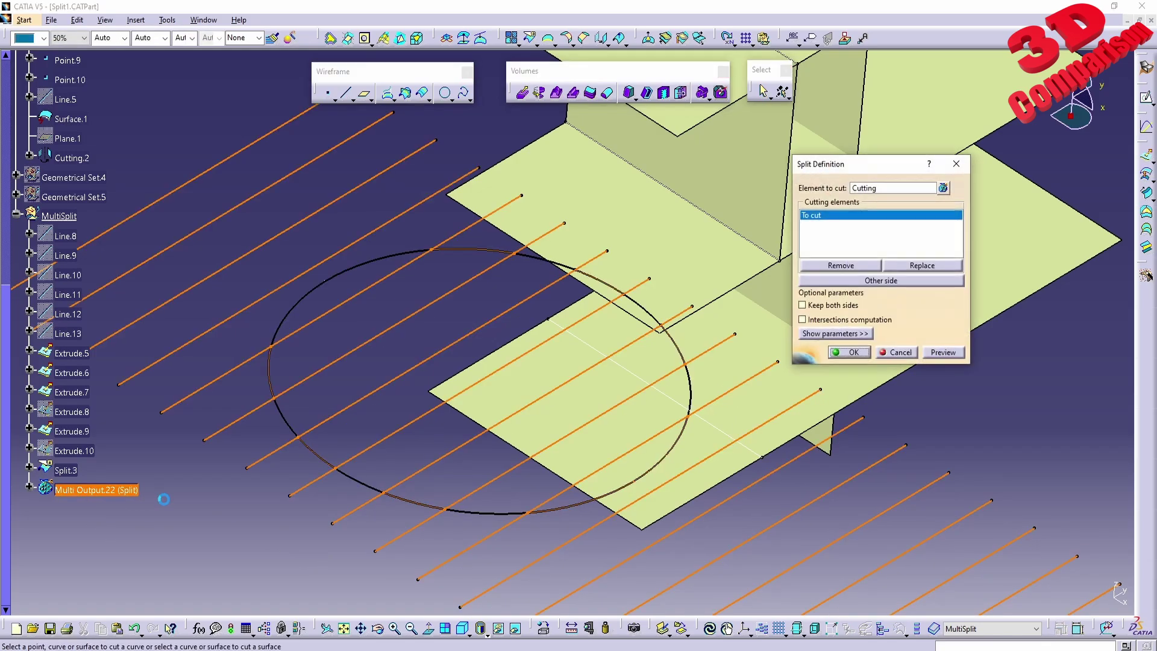
click(842, 281)
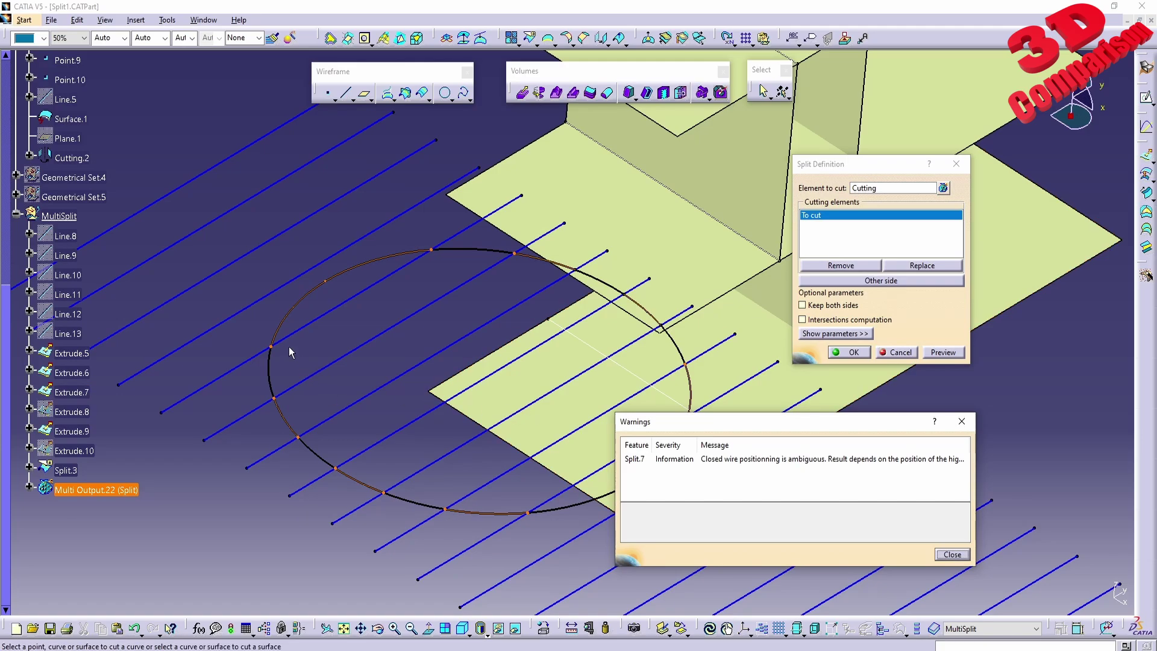
click(951, 555)
click(845, 352)
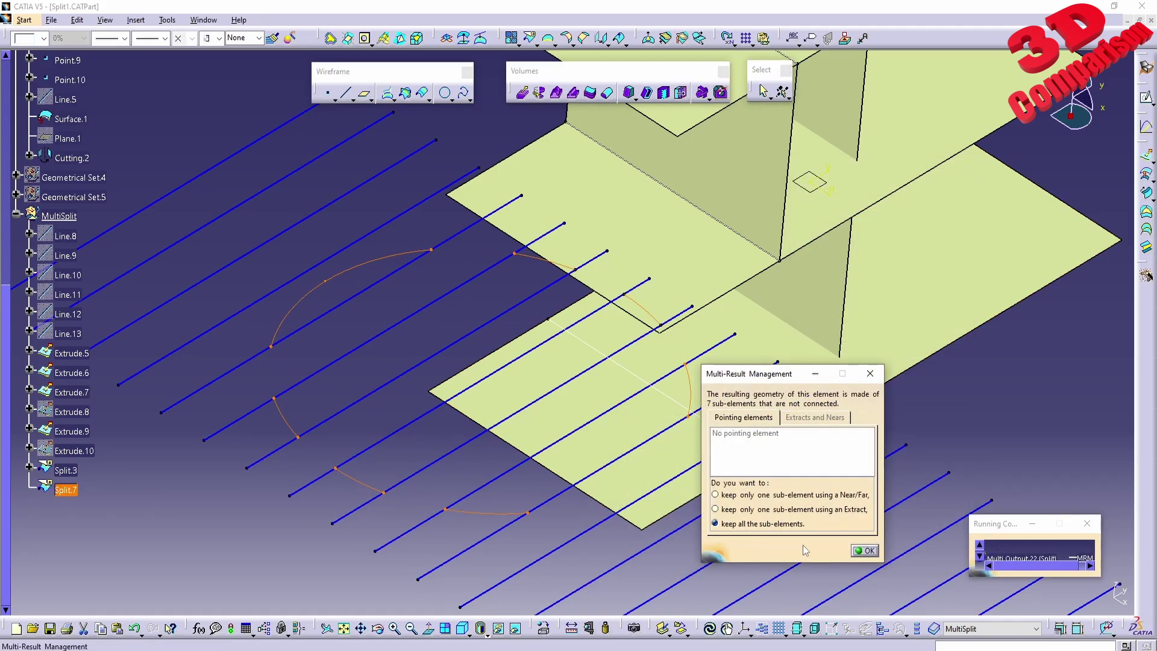
click(864, 550)
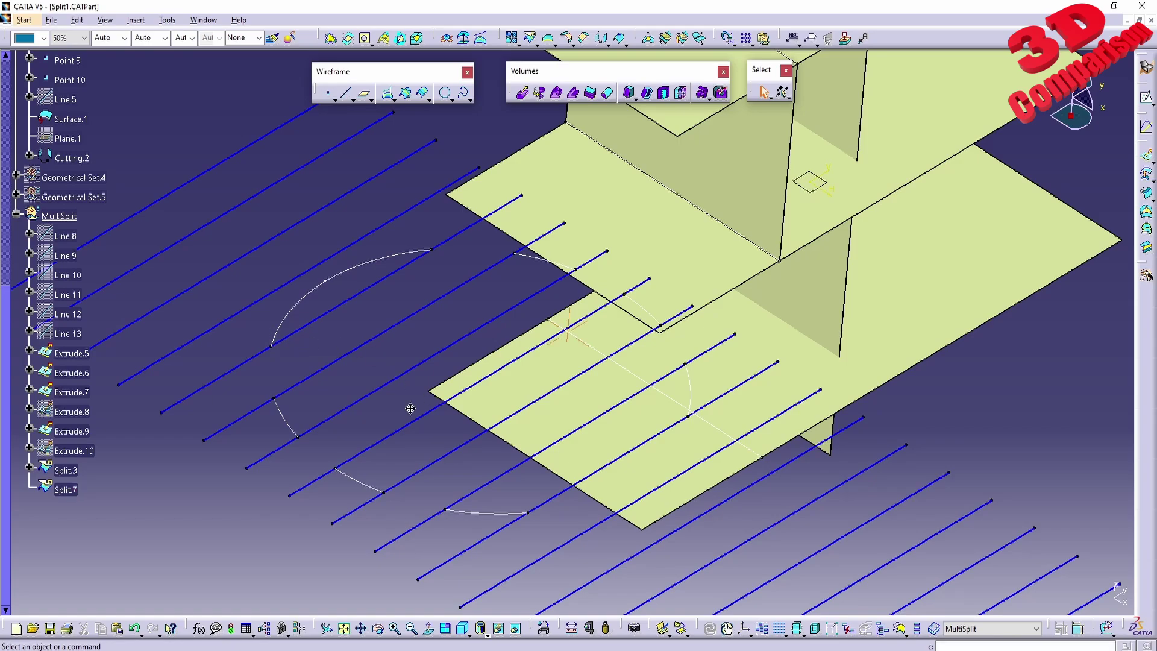
Switch to the Split2.CATPart document
middle_drag(411, 408, 557, 426)
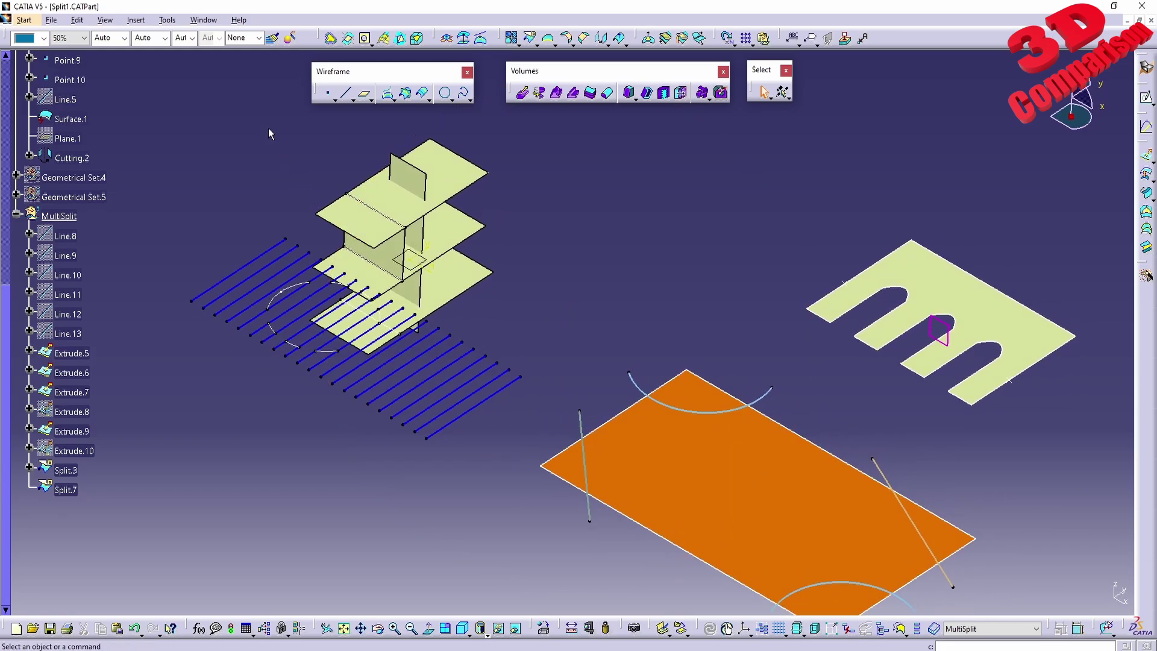
click(204, 20)
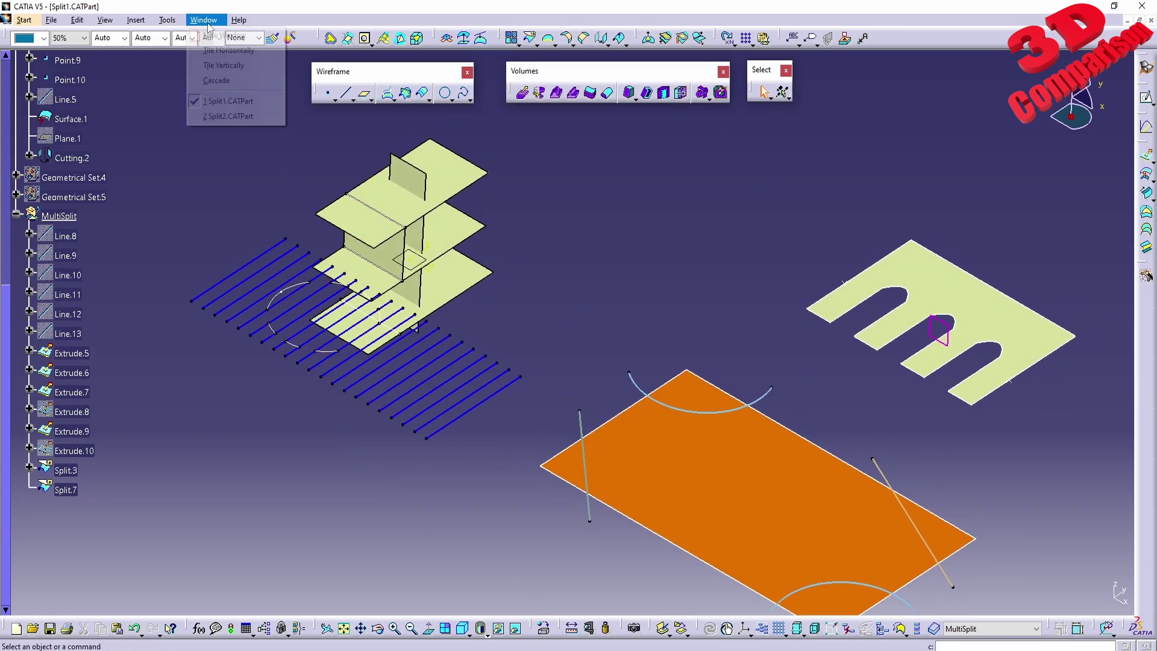
click(235, 115)
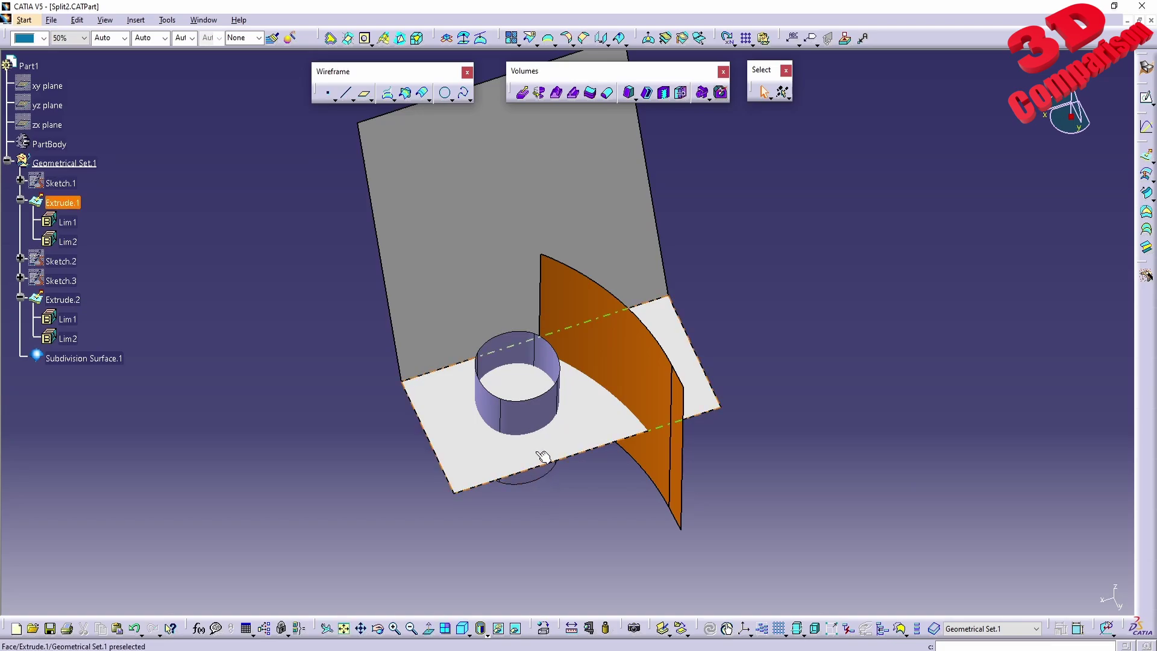
Split the curved surface Extrude.2 with the L-shaped Extrude.1, keeping the portion above the horizontal face
middle_drag(530, 464, 580, 493)
middle_drag(566, 387, 566, 362)
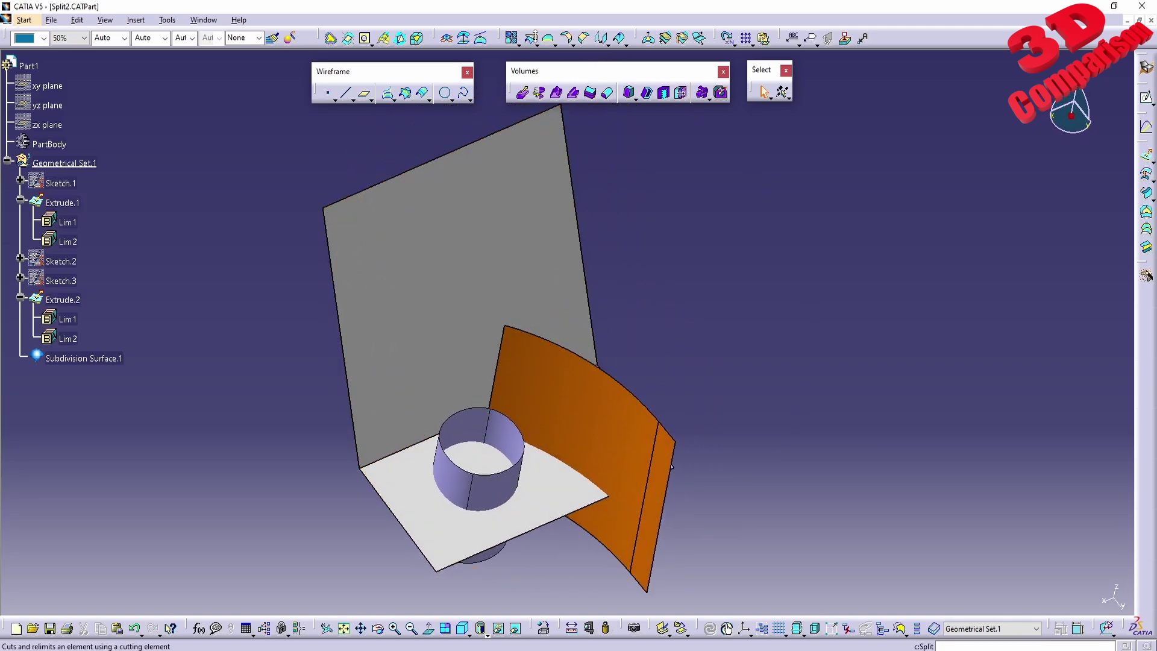
click(533, 42)
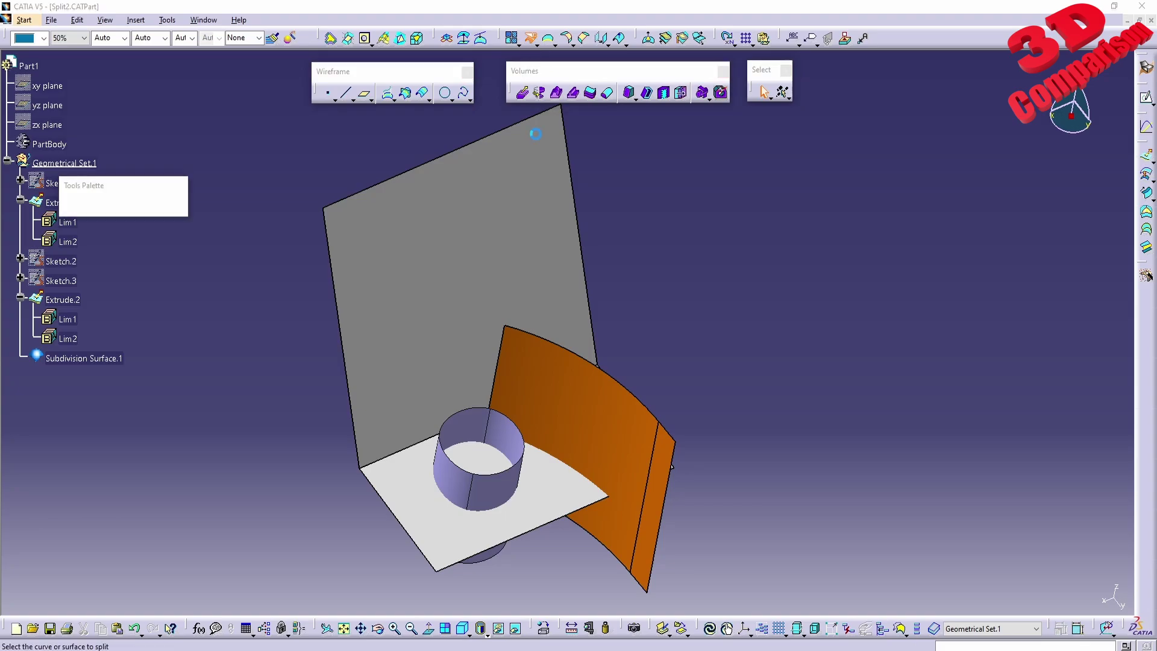
middle_drag(579, 403, 521, 284)
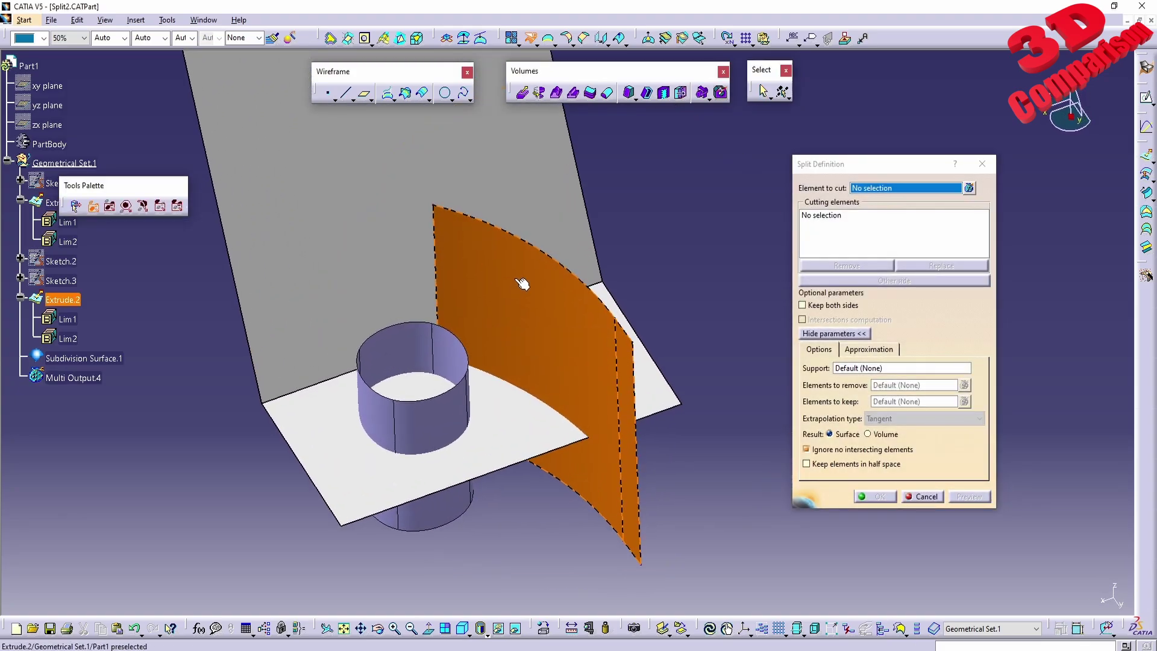
click(580, 345)
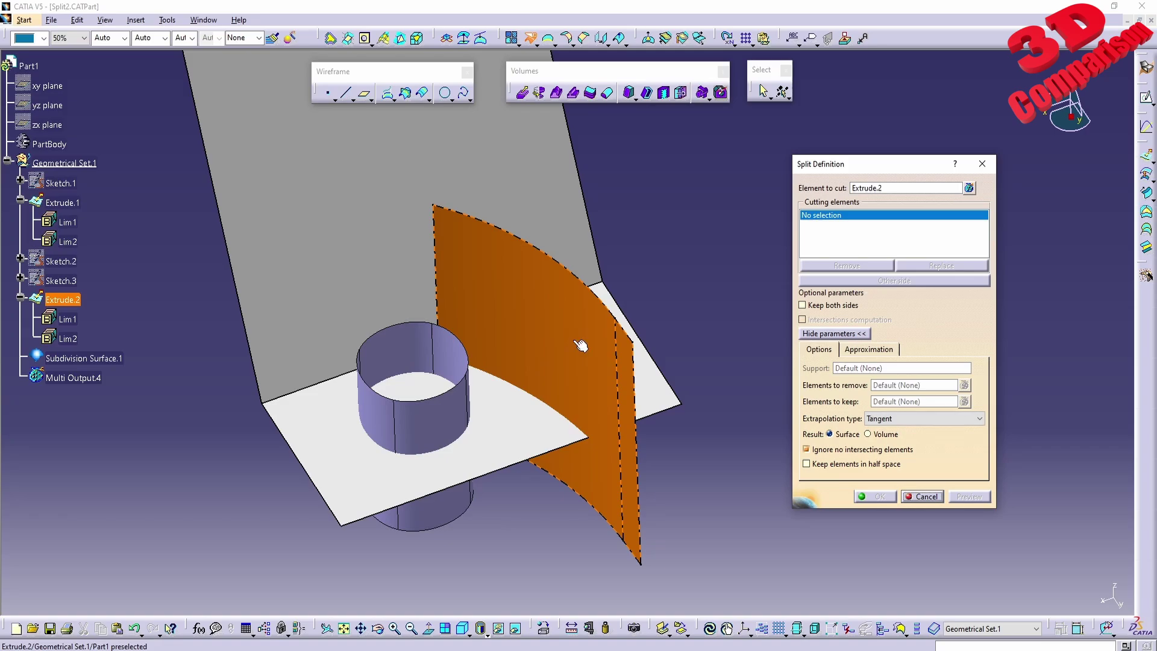
click(576, 228)
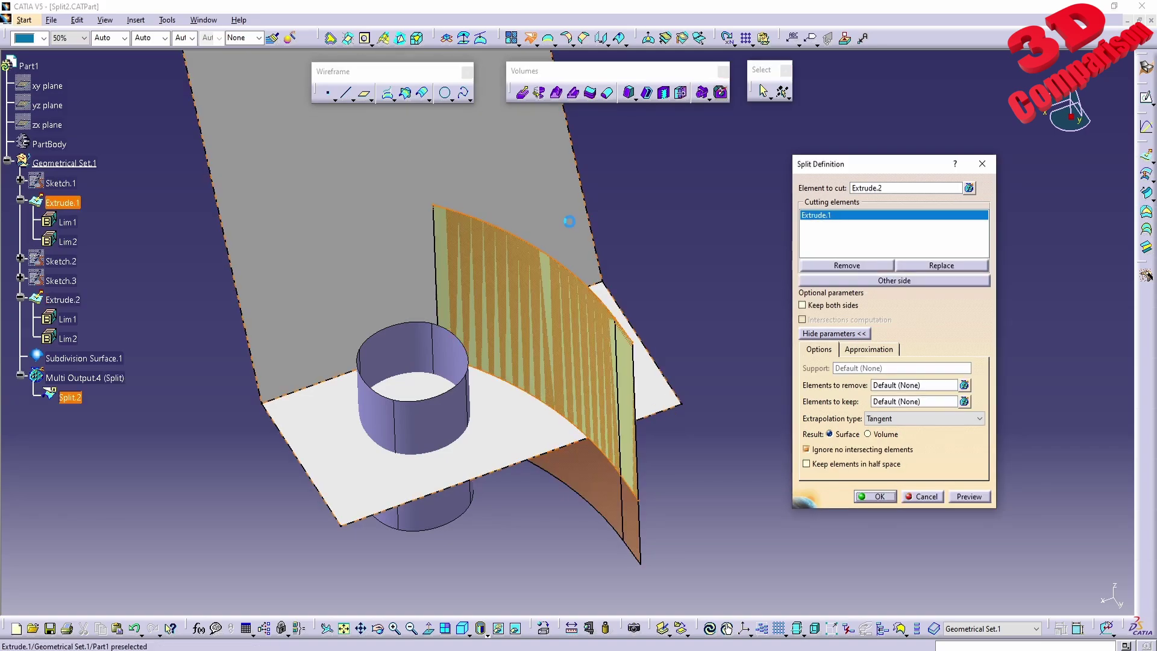
middle_drag(532, 338, 530, 363)
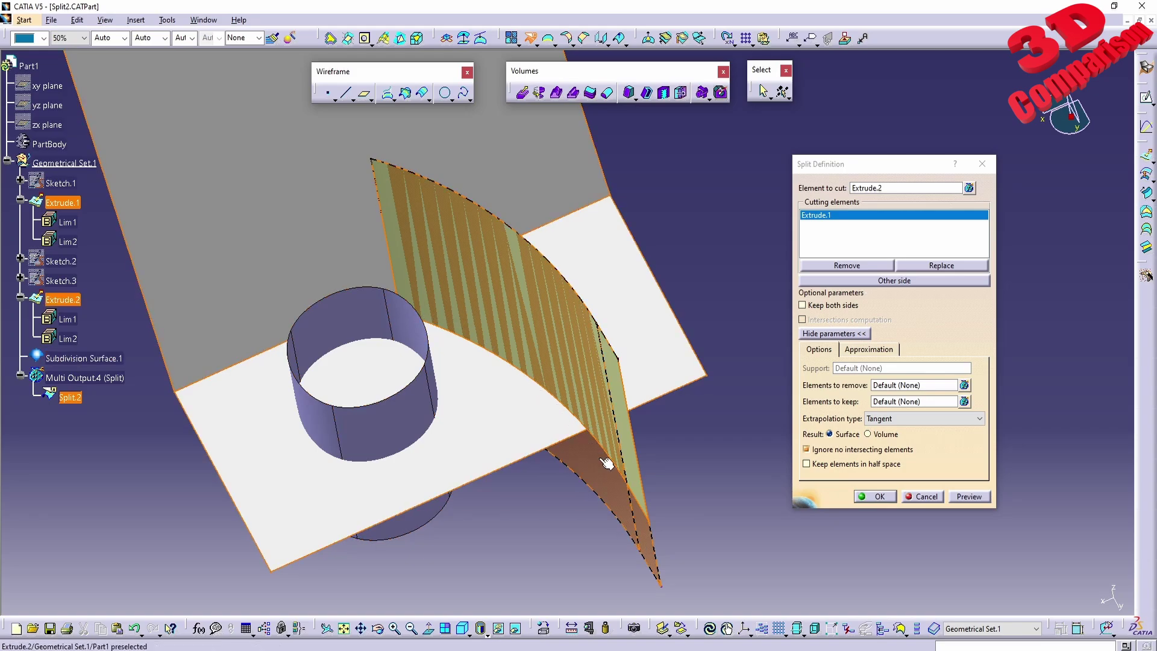
middle_drag(631, 326, 512, 395)
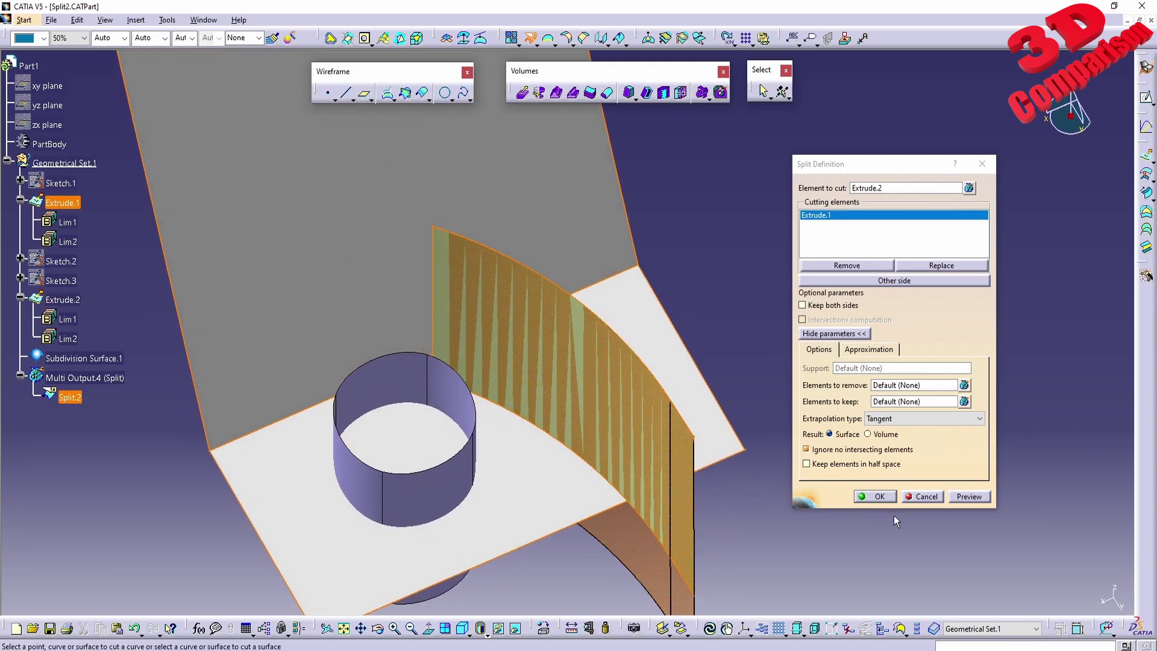
click(881, 496)
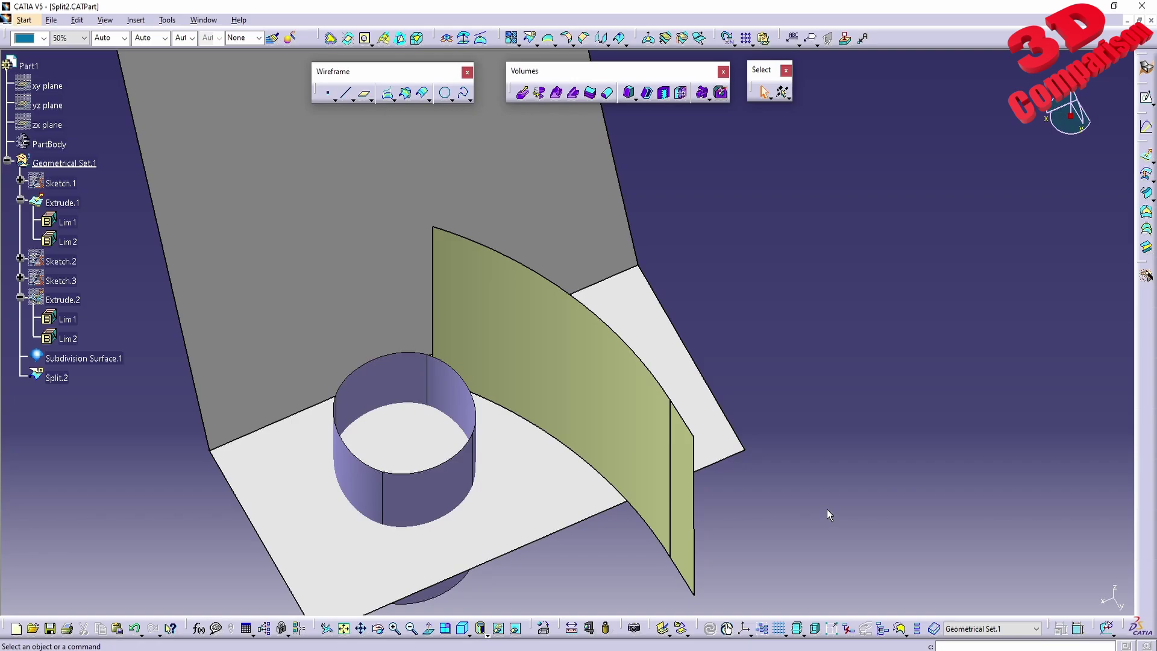
Edit Split.2 to keep the other side, the portion of the curved surface below Extrude.1's horizontal face
middle_drag(690, 509, 646, 449)
middle_drag(546, 430, 545, 434)
mouse_move(464, 441)
middle_down()
mouse_move(459, 455)
mouse_move(467, 432)
middle_up()
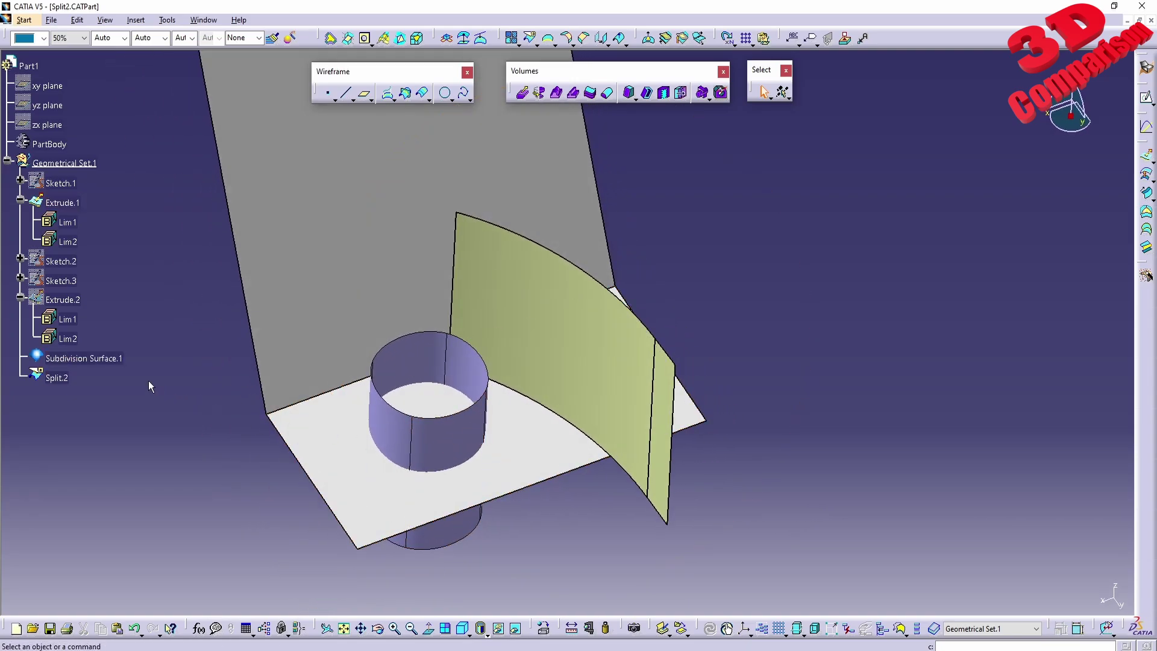
double_click(63, 378)
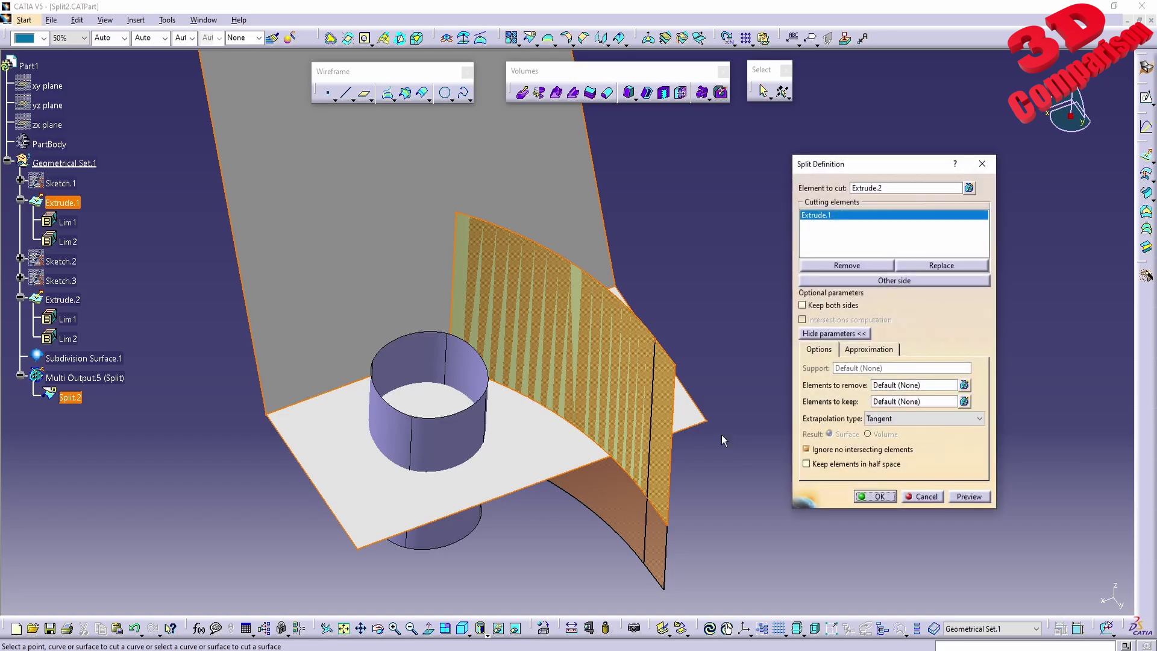
click(884, 280)
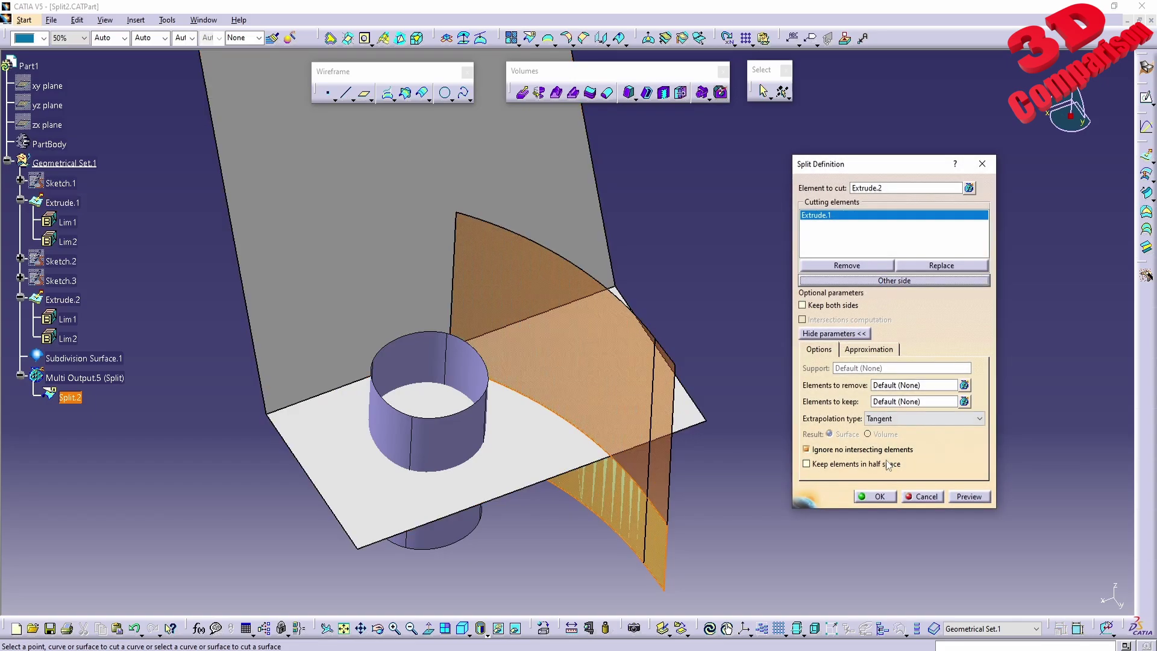
click(875, 496)
Reopen Split.2's definition, cancel it, and delete the split to restore the full curved surface
middle_drag(572, 527, 591, 459)
double_click(57, 378)
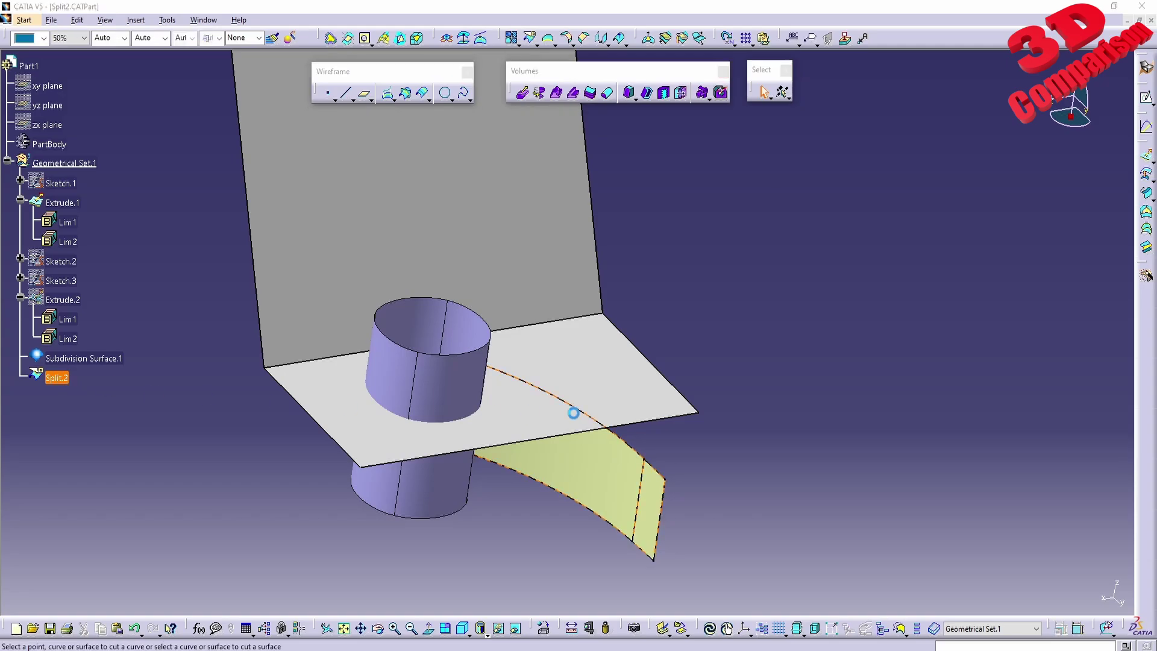
click(917, 498)
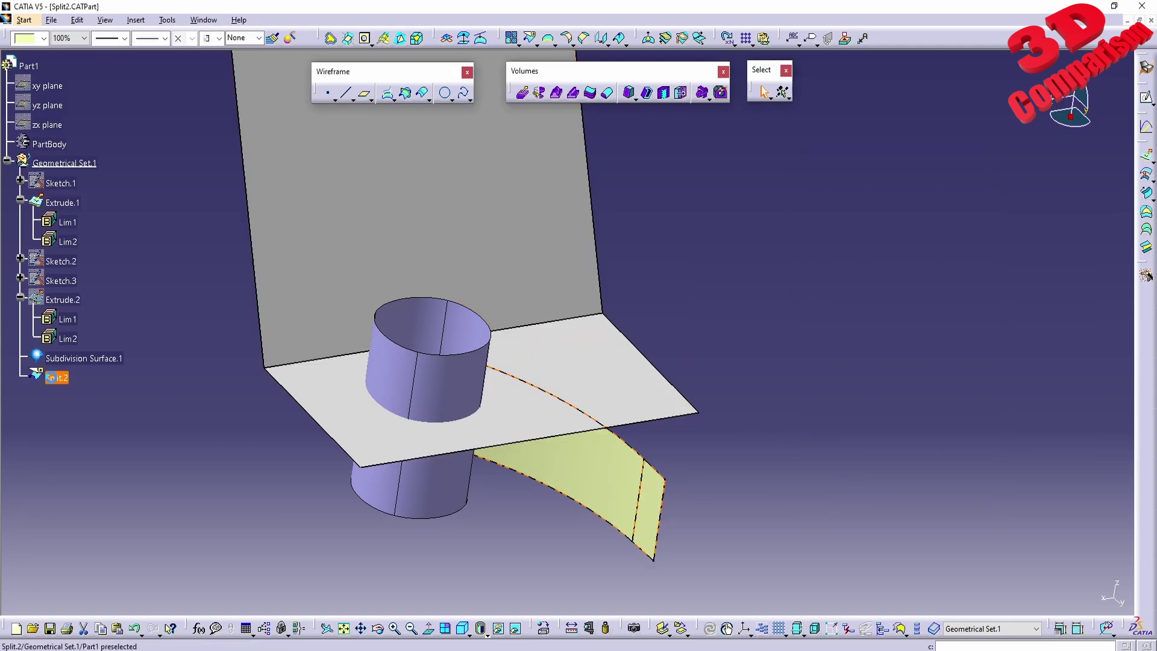
key(Delete)
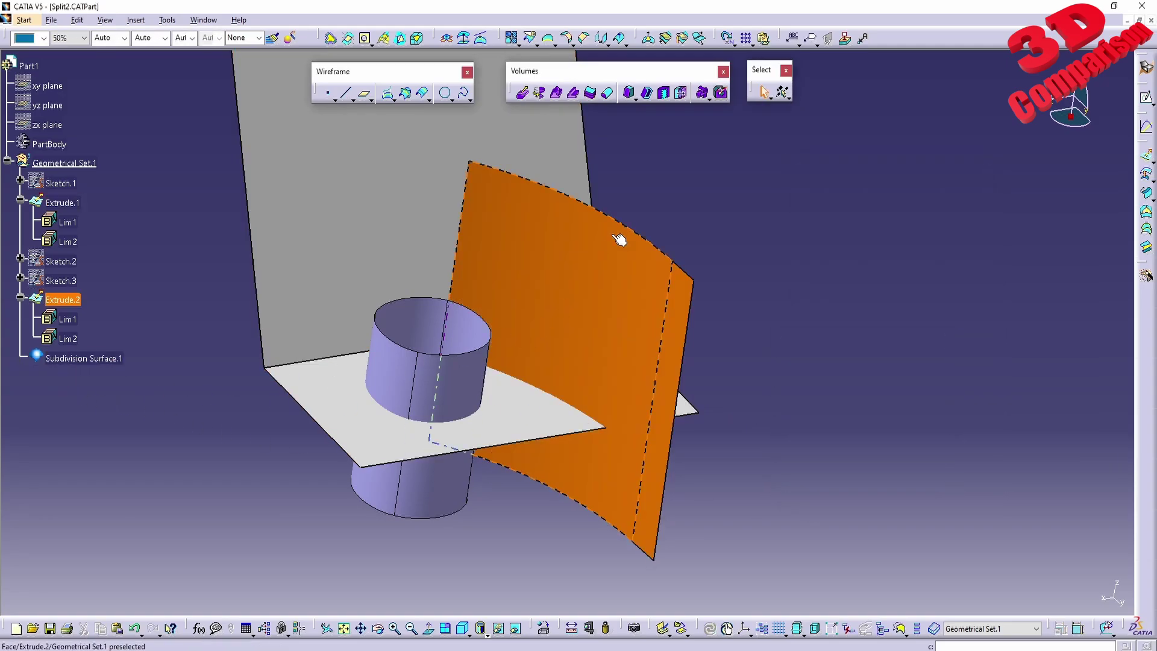
Split the L-shaped Extrude.1 with the curved Extrude.2, keeping the portion with the large vertical face behind the curve
click(530, 37)
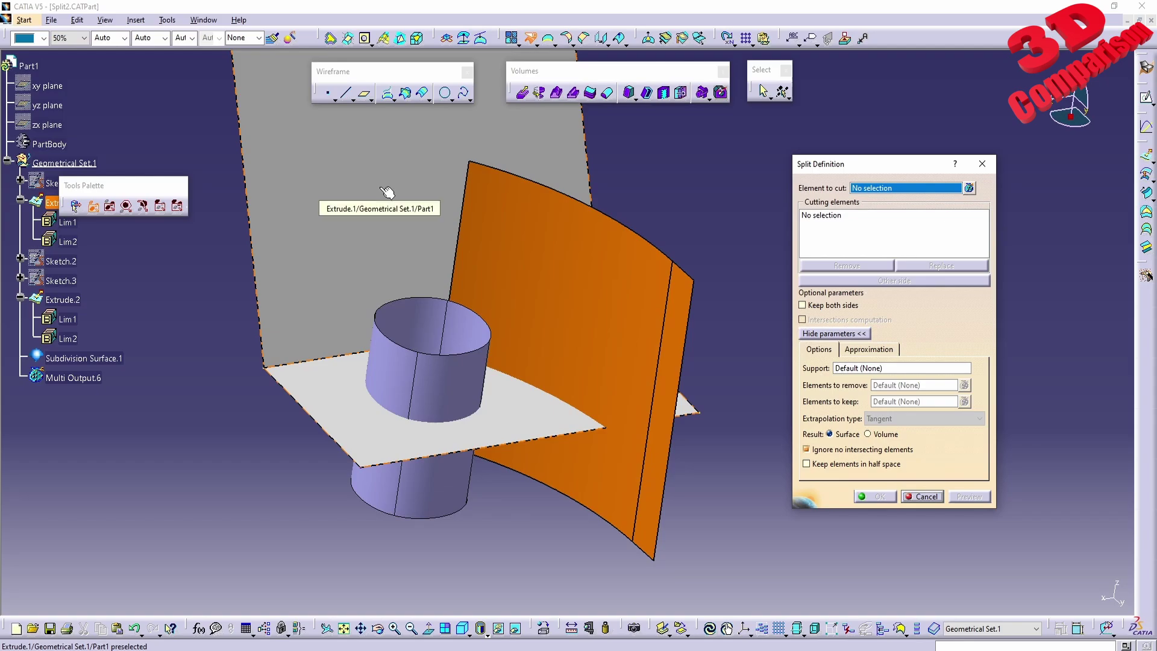
click(381, 188)
middle_drag(380, 189, 391, 277)
click(556, 343)
middle_drag(447, 317, 533, 420)
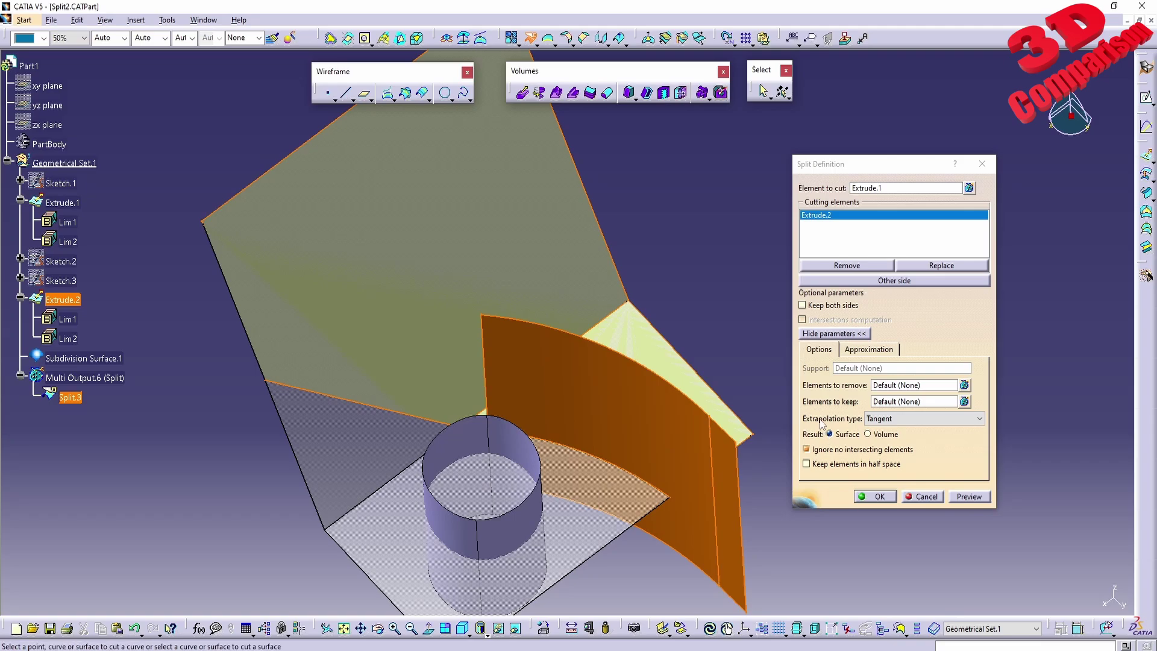
middle_drag(567, 372, 546, 431)
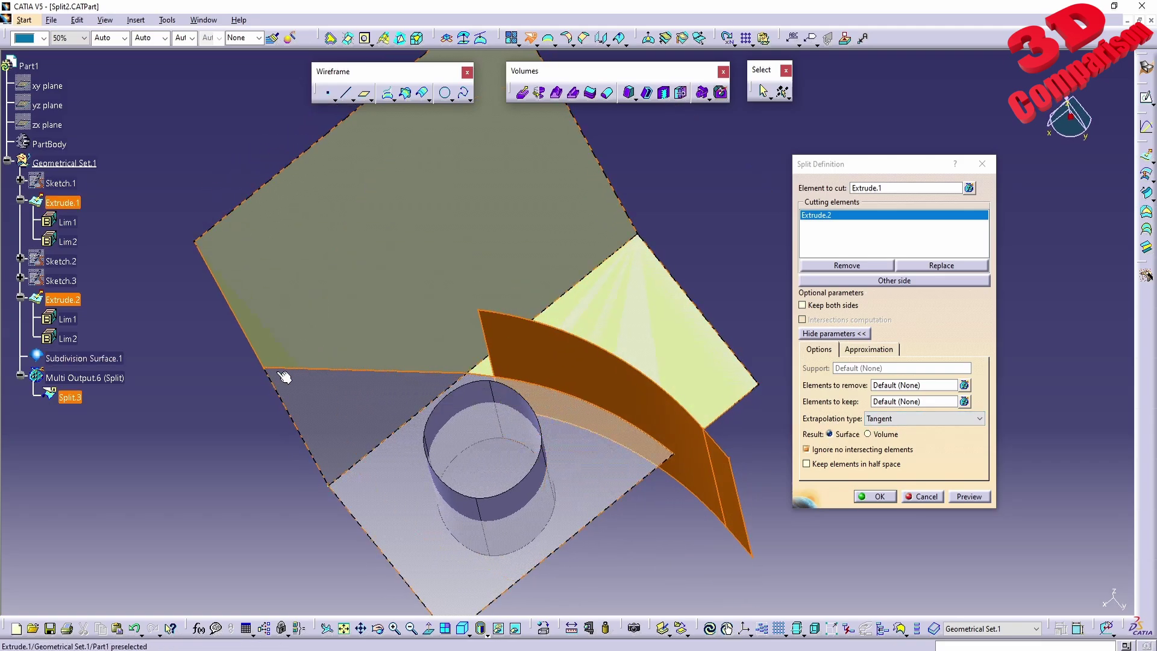
click(873, 496)
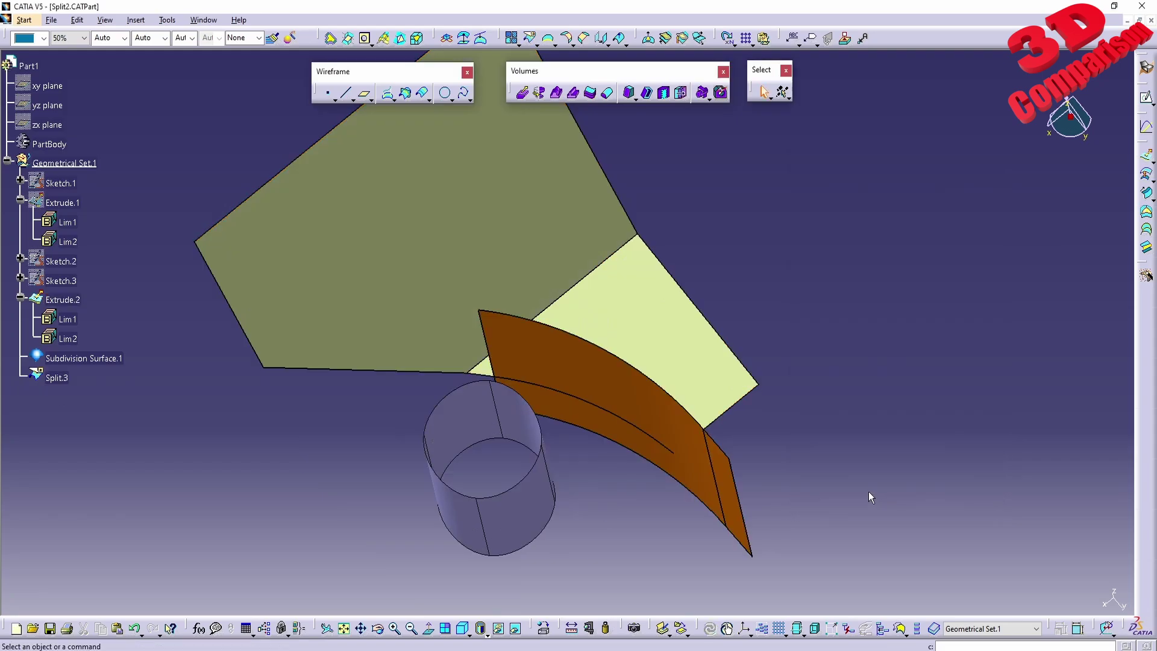
middle_drag(500, 470, 472, 413)
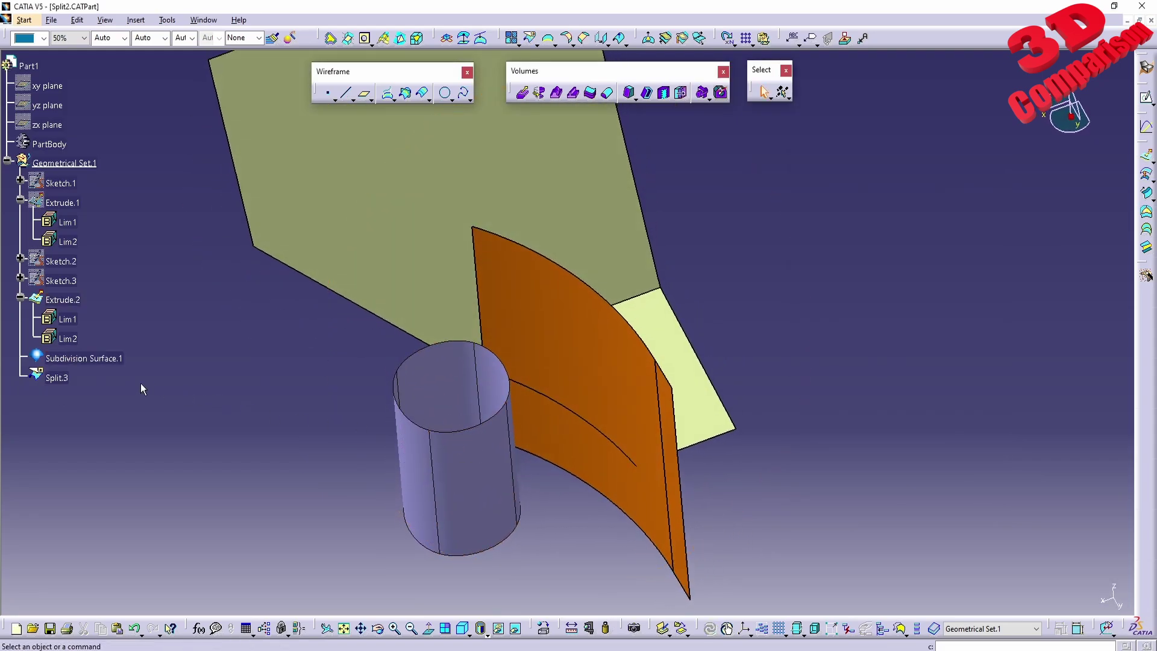
Edit Split.3 to keep the other side, the portion of Extrude.1 in front of the curved surface, and delete the split
double_click(57, 378)
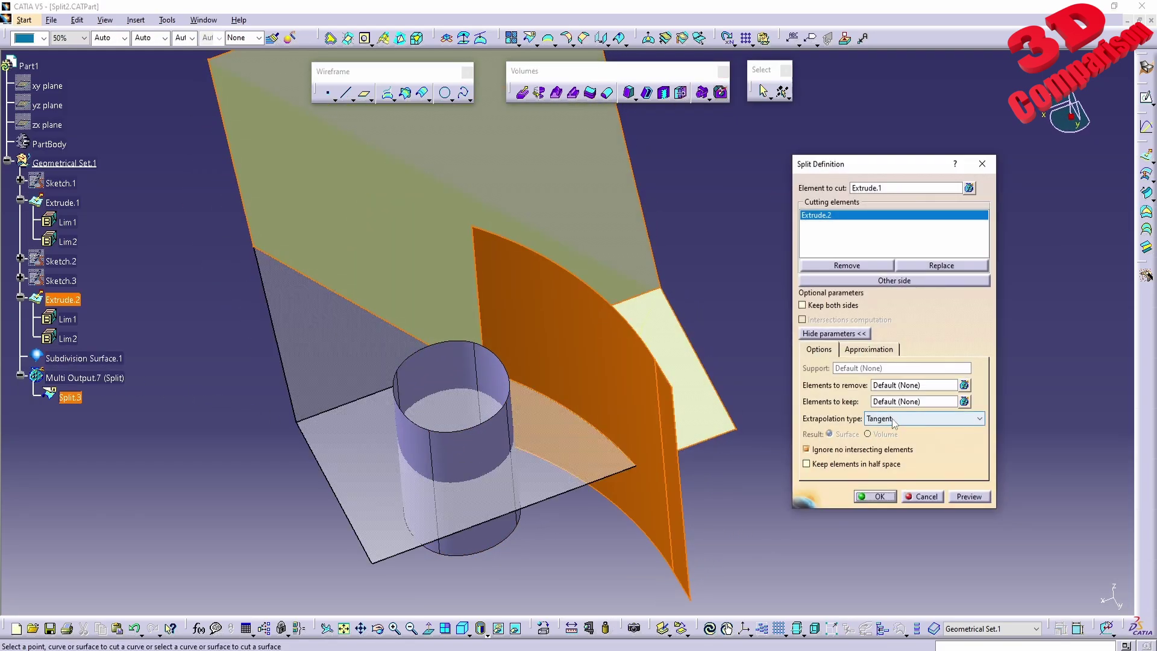
click(884, 282)
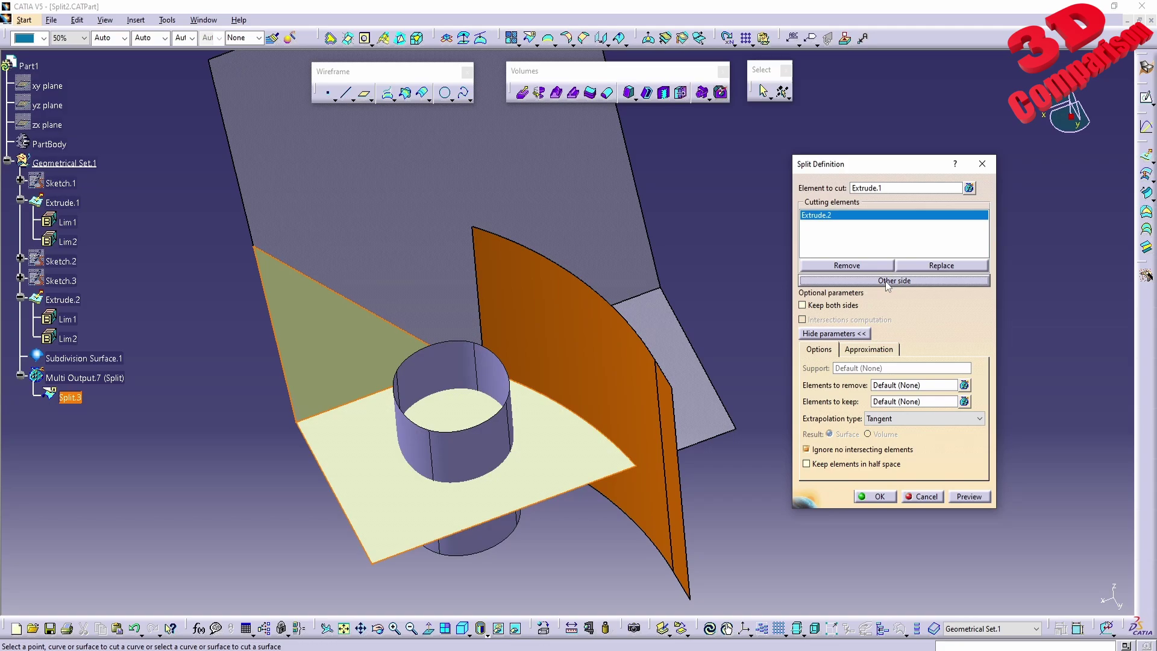
click(875, 496)
middle_drag(589, 315, 382, 356)
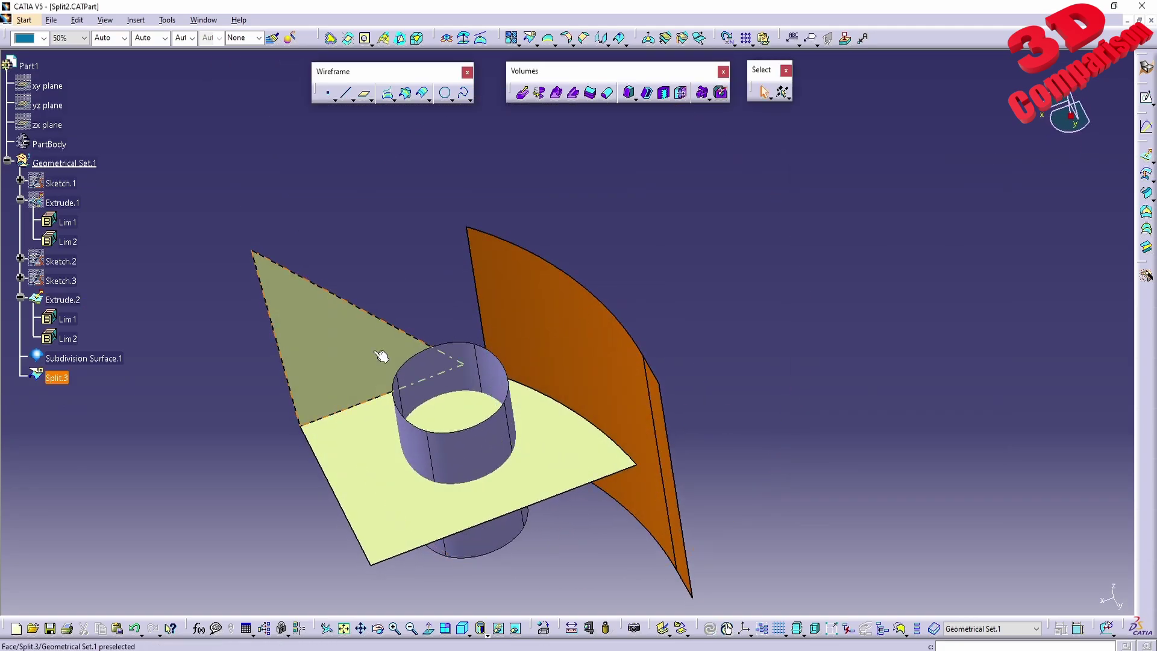
click(57, 377)
key(Delete)
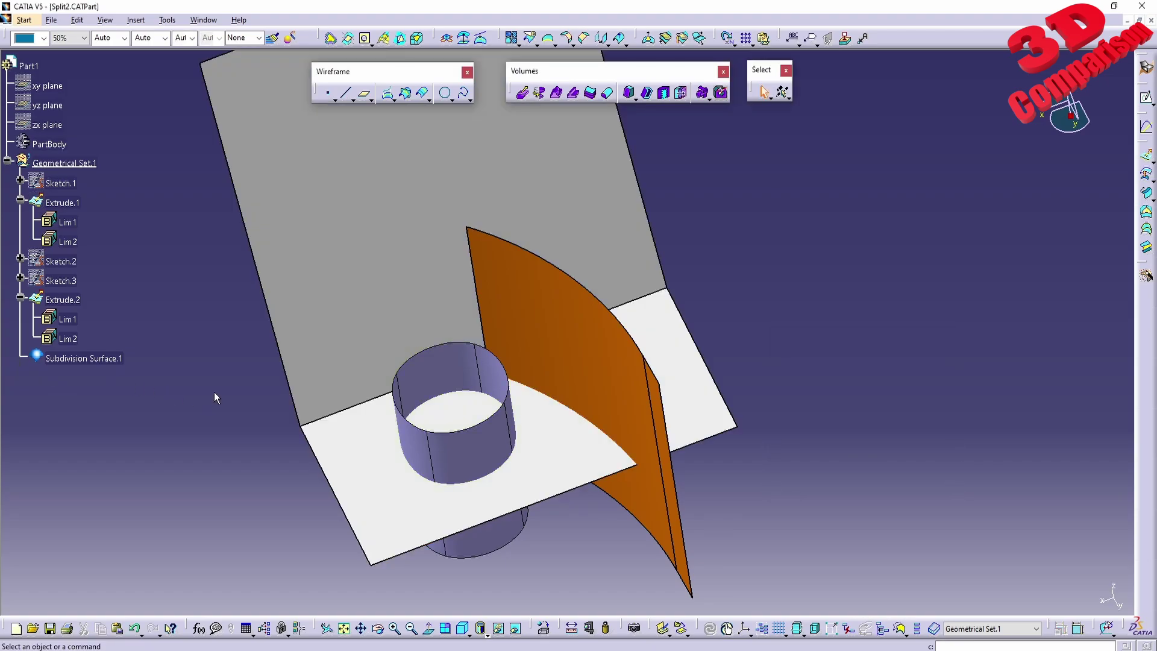
Raise the cylindrical Subdivision Surface.1 along its own axis so that it still crosses Extrude.1's horizontal face
click(338, 258)
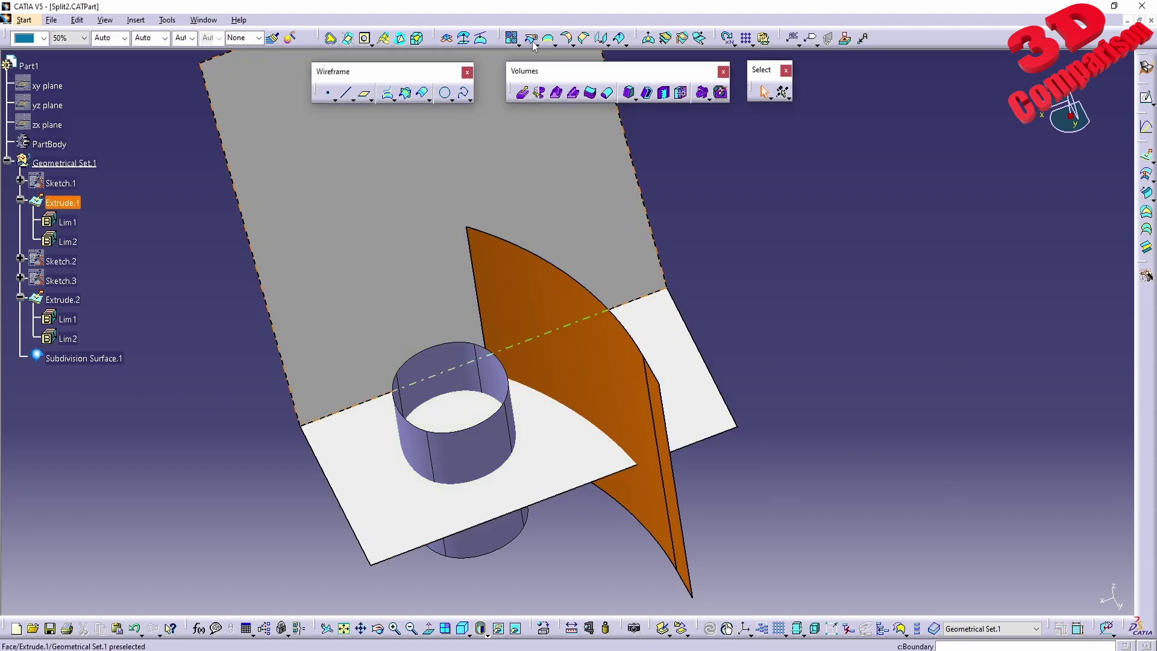
click(91, 359)
double_click(92, 358)
drag(449, 426, 467, 398)
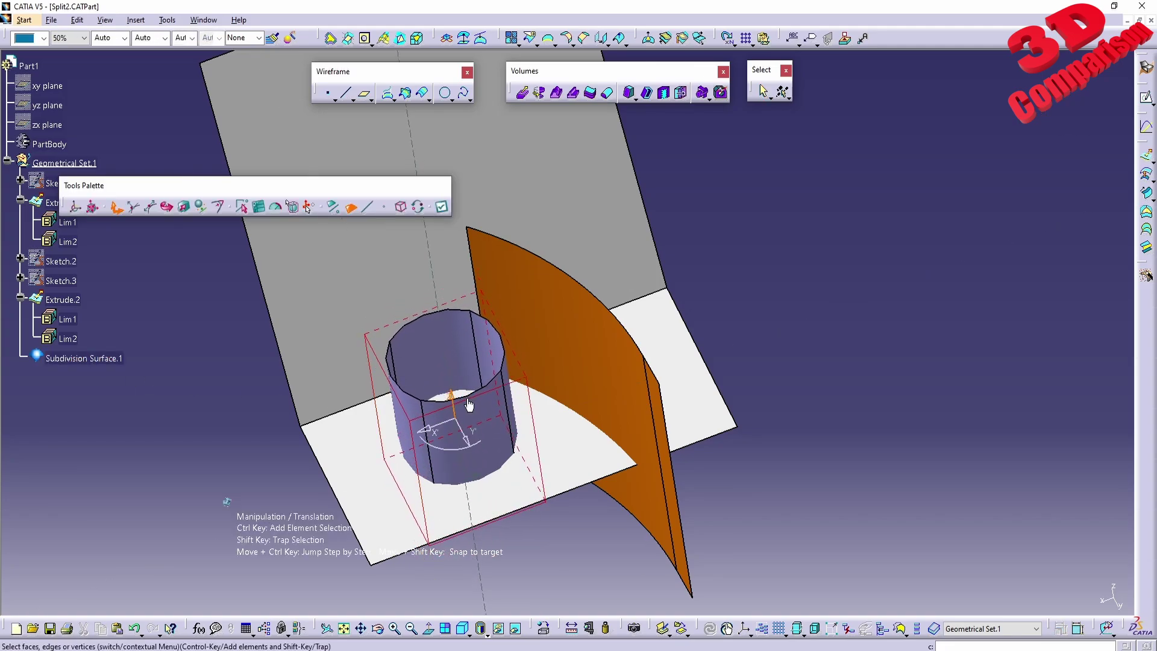
key(Escape)
click(615, 362)
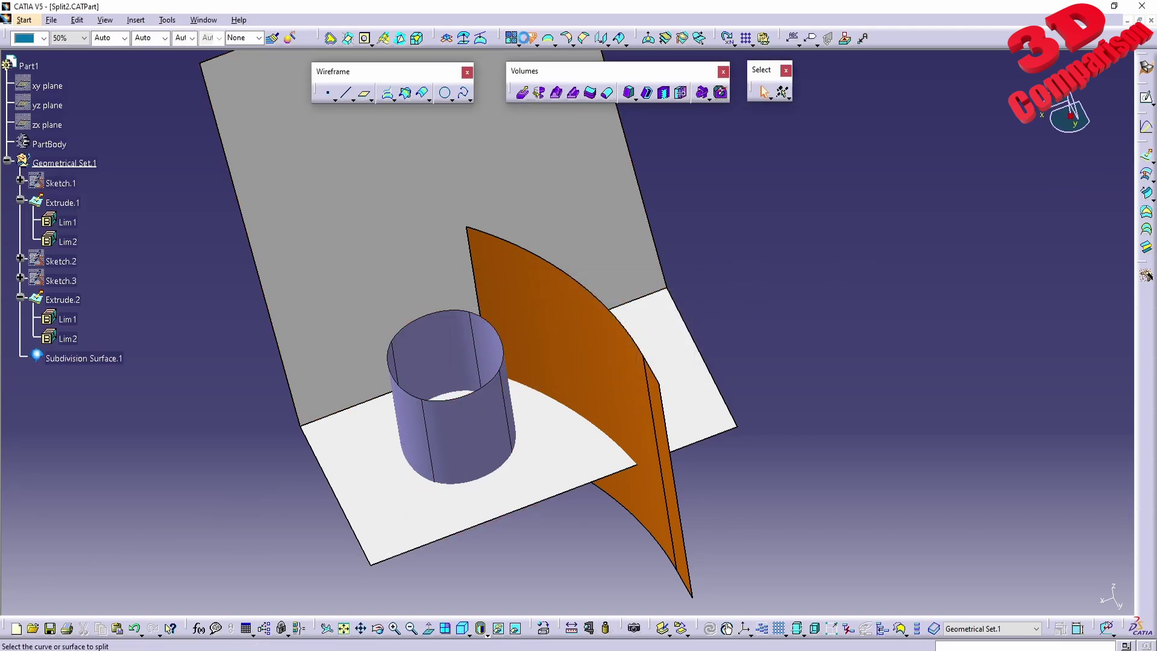
Split Extrude.1 with the cylindrical Subdivision Surface.1, keeping the portion outside the cylinder
click(529, 39)
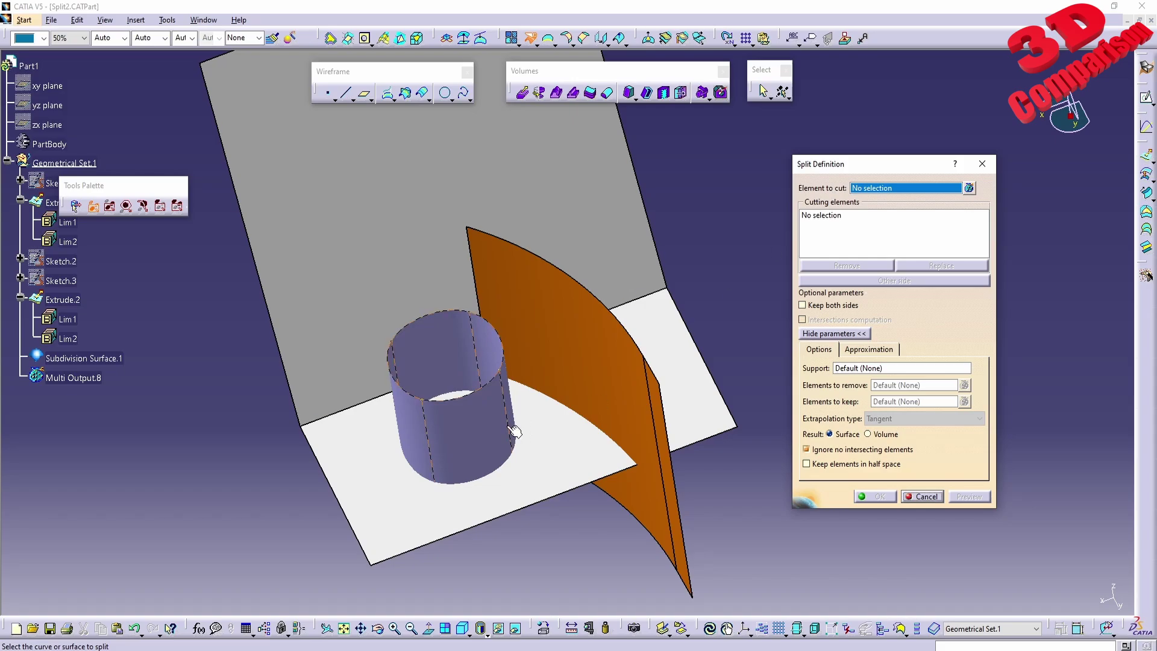
click(376, 451)
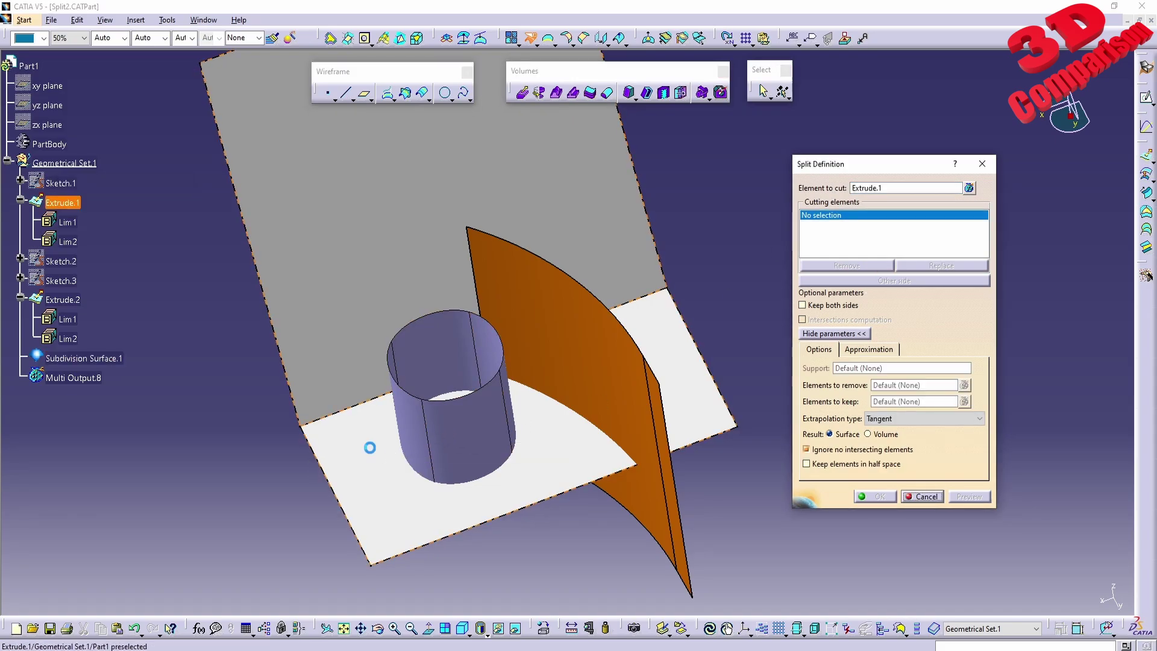
click(491, 410)
middle_drag(482, 493, 550, 488)
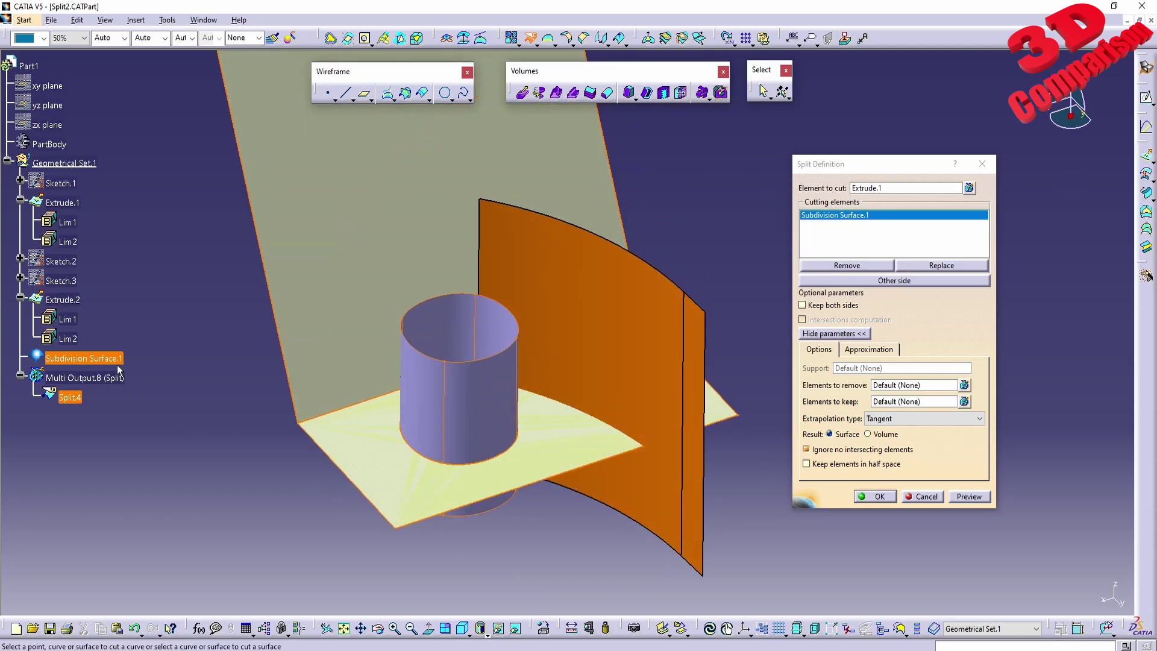
click(874, 496)
middle_drag(630, 472, 564, 516)
middle_drag(423, 375, 474, 361)
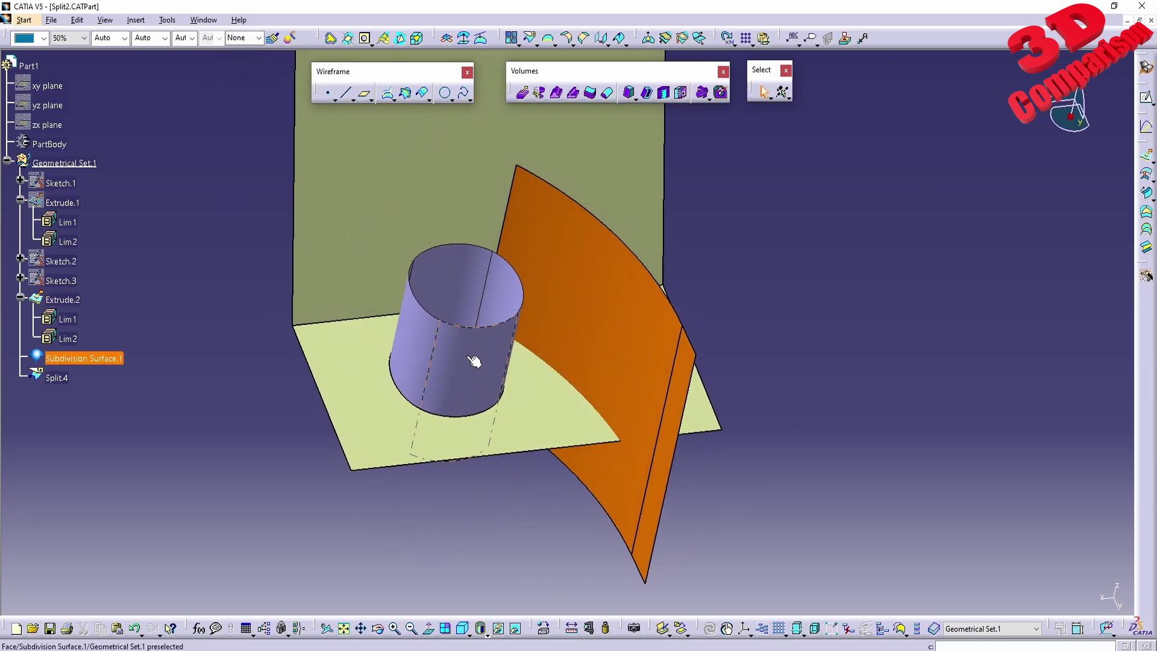
right_click(468, 365)
click(290, 427)
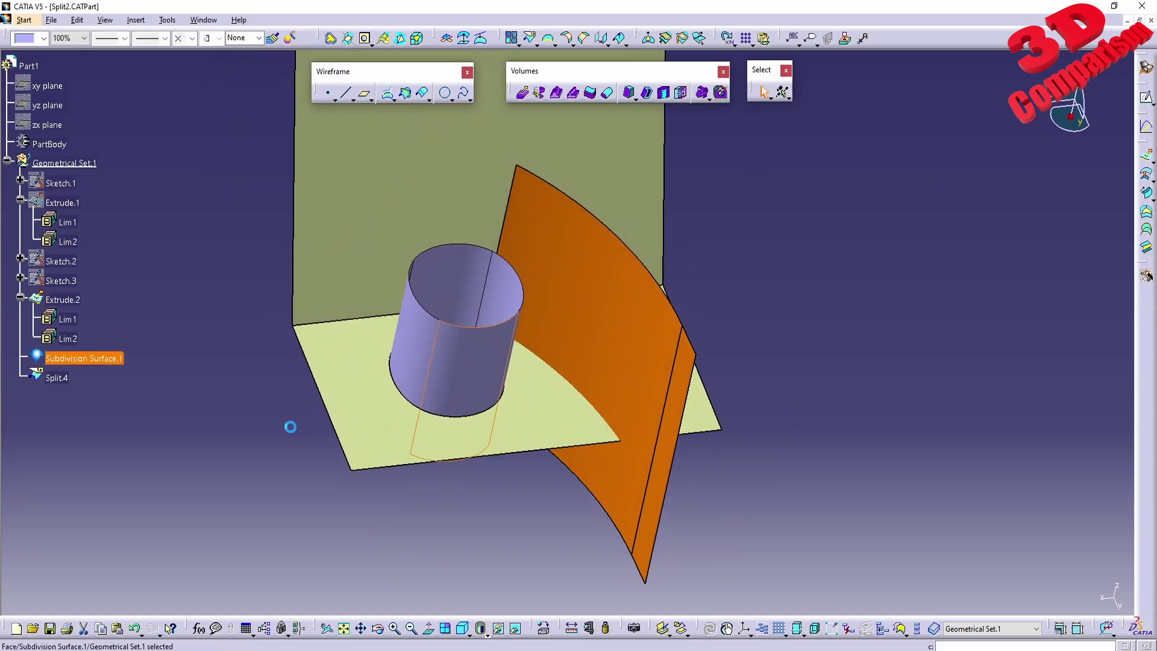
right_click(457, 378)
click(266, 433)
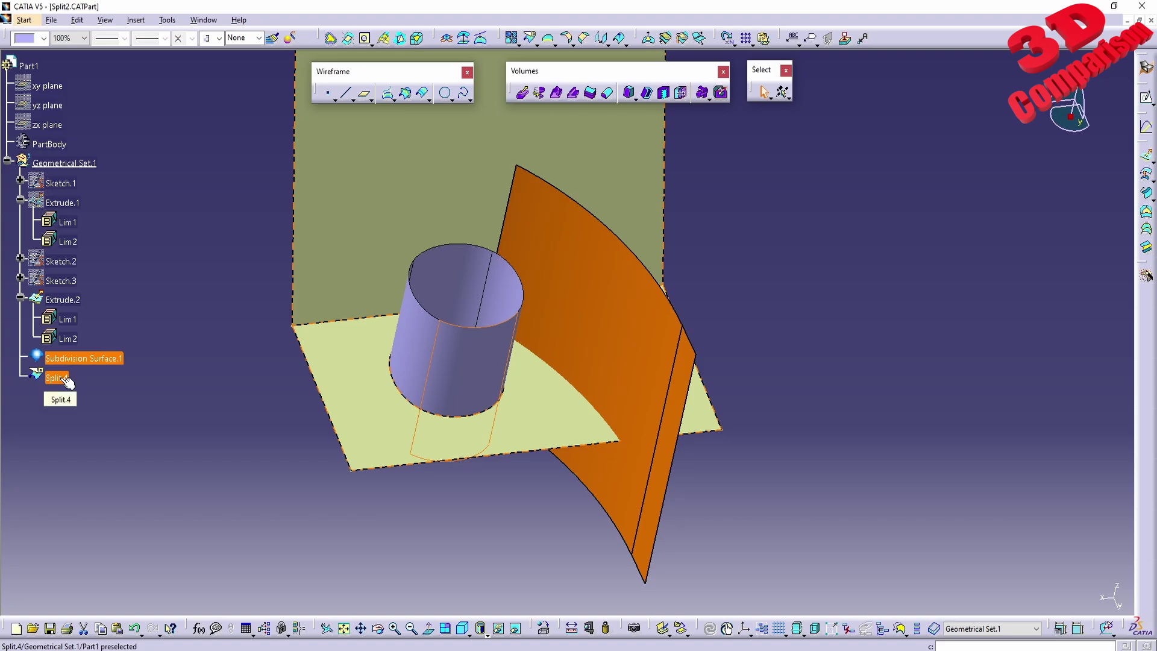
Edit Split.4 to keep both sides, and select the resulting disc inside the cylinder in the specification tree
double_click(67, 379)
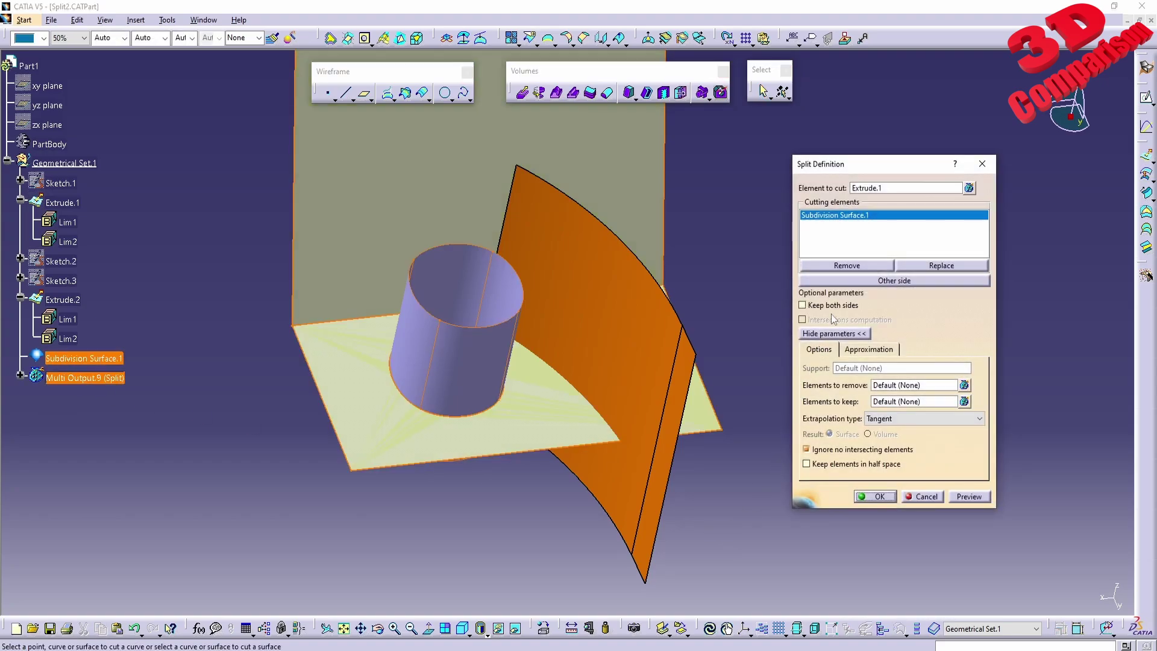
click(878, 496)
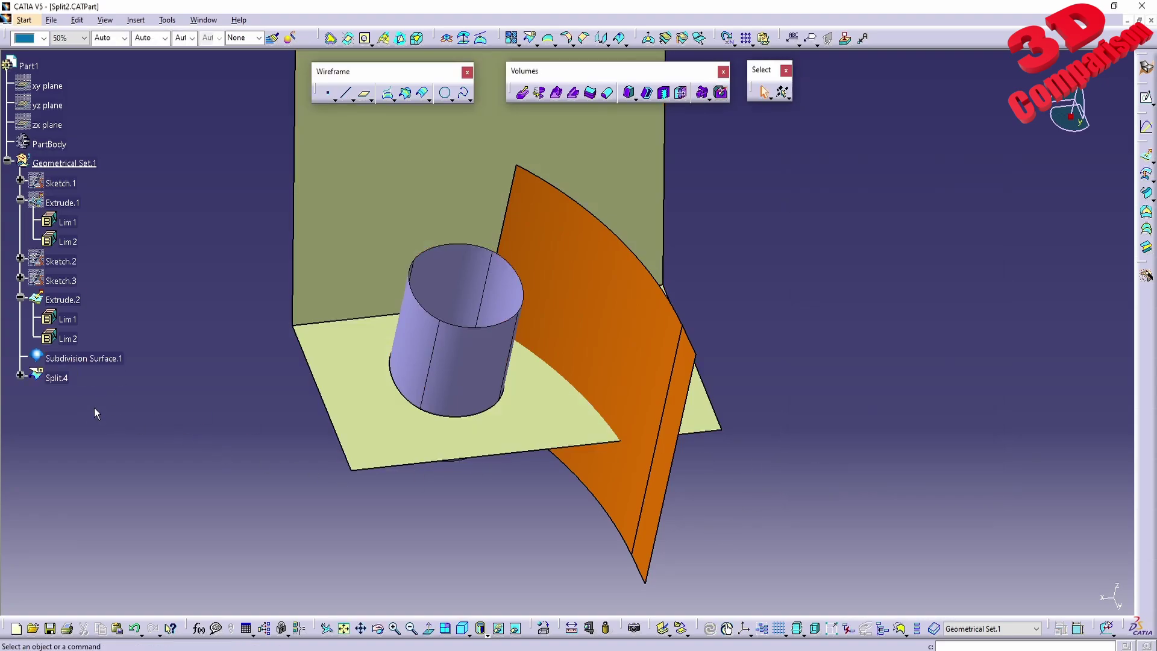
click(21, 375)
click(65, 397)
middle_drag(525, 381, 490, 428)
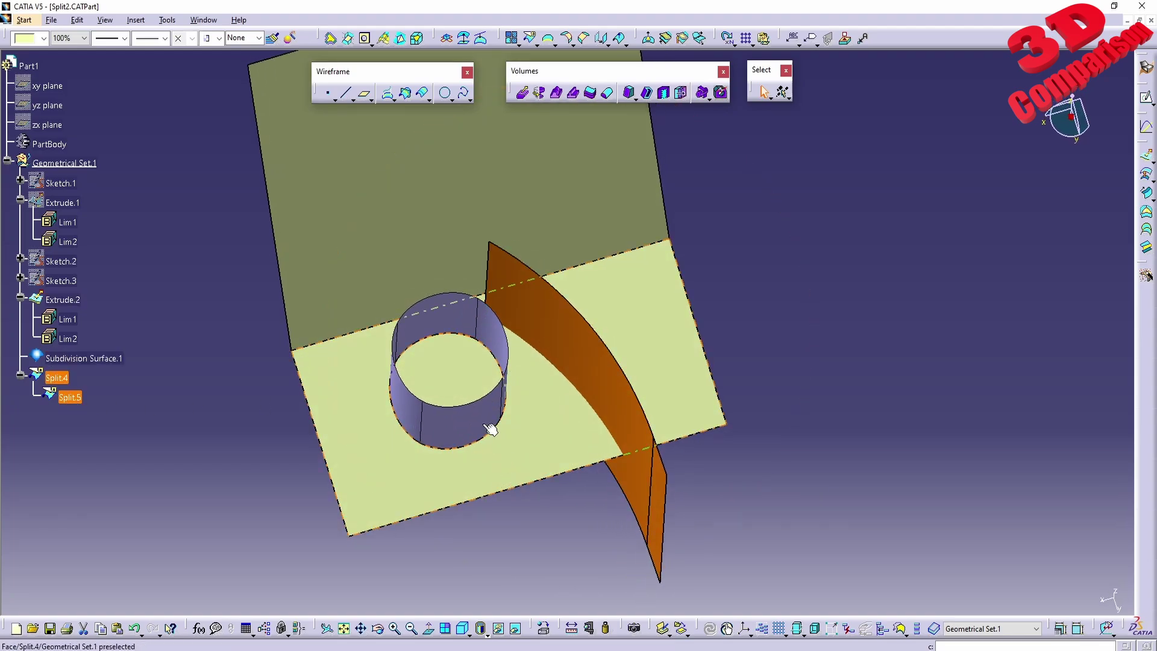
Hide Split.5, the disc inside the cylinder, and show it again
right_click(84, 403)
click(115, 179)
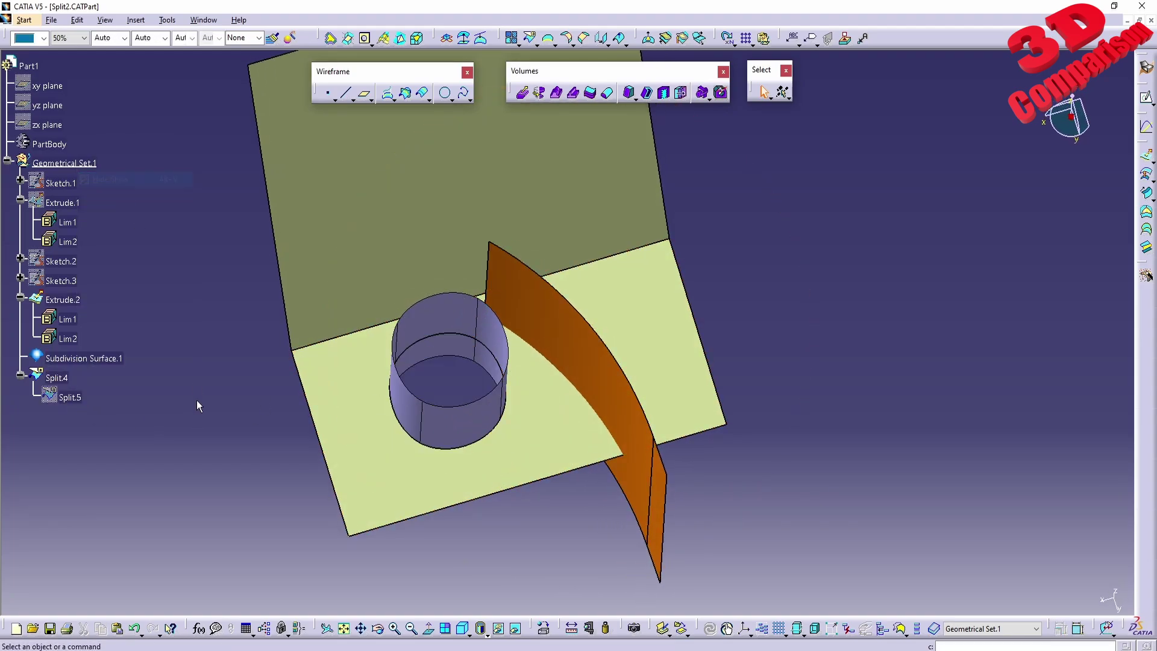
right_click(75, 398)
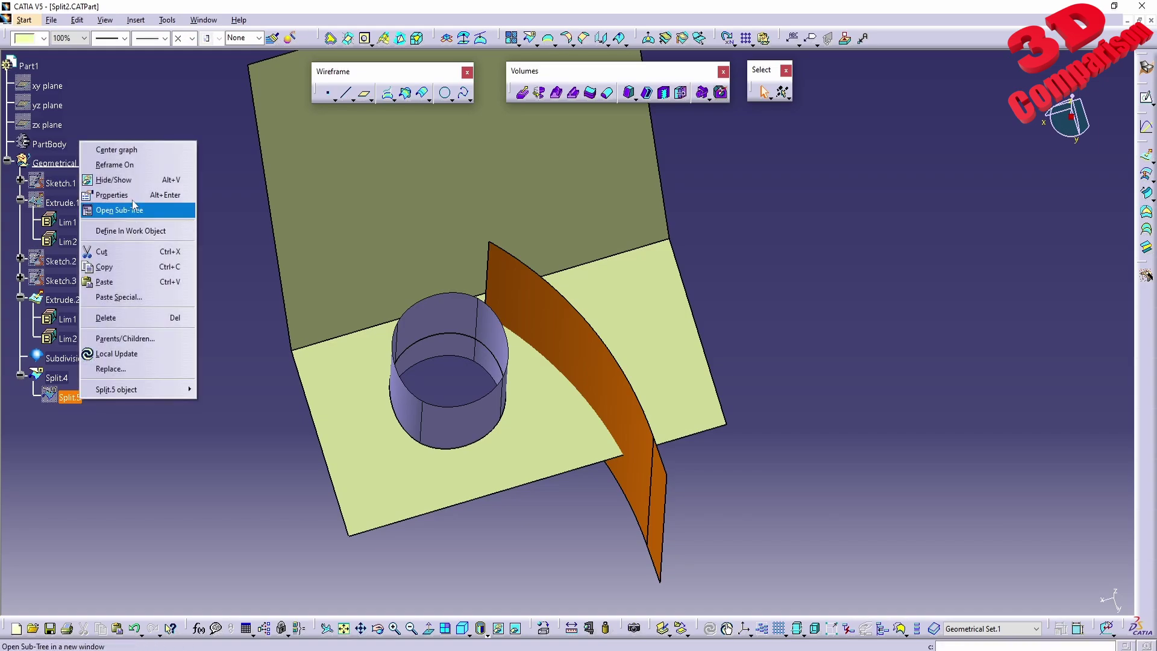
click(114, 179)
Isolate the Split.5 disc by hiding Split.4 and Subdivision Surface.1, and show both of them again
right_click(72, 378)
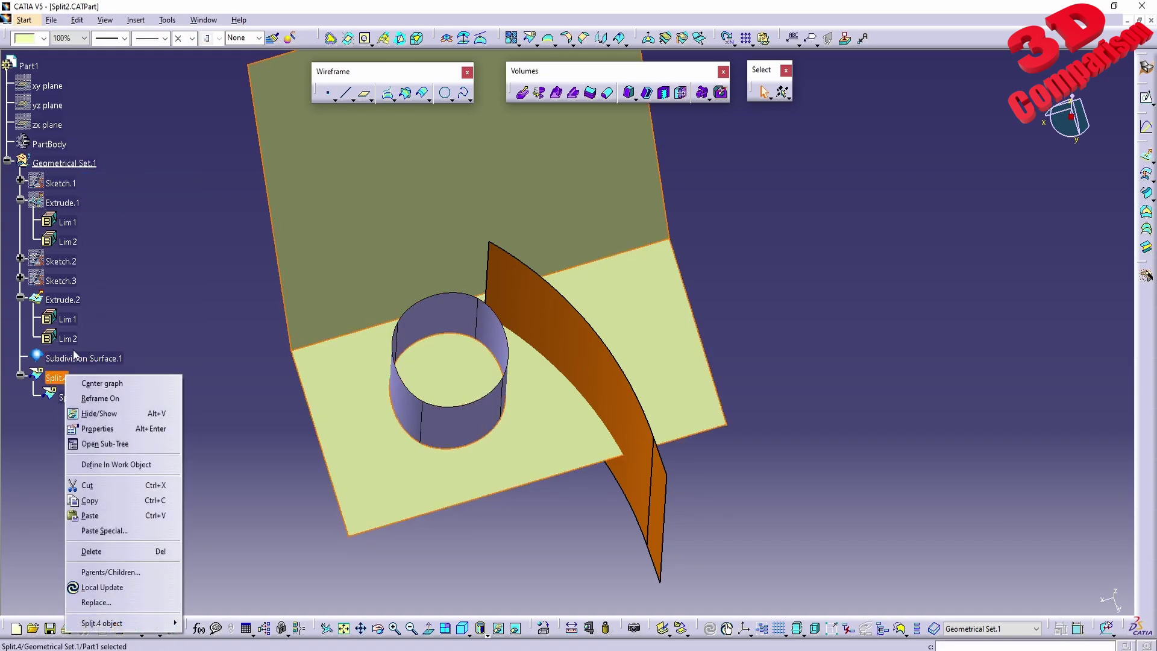
click(99, 414)
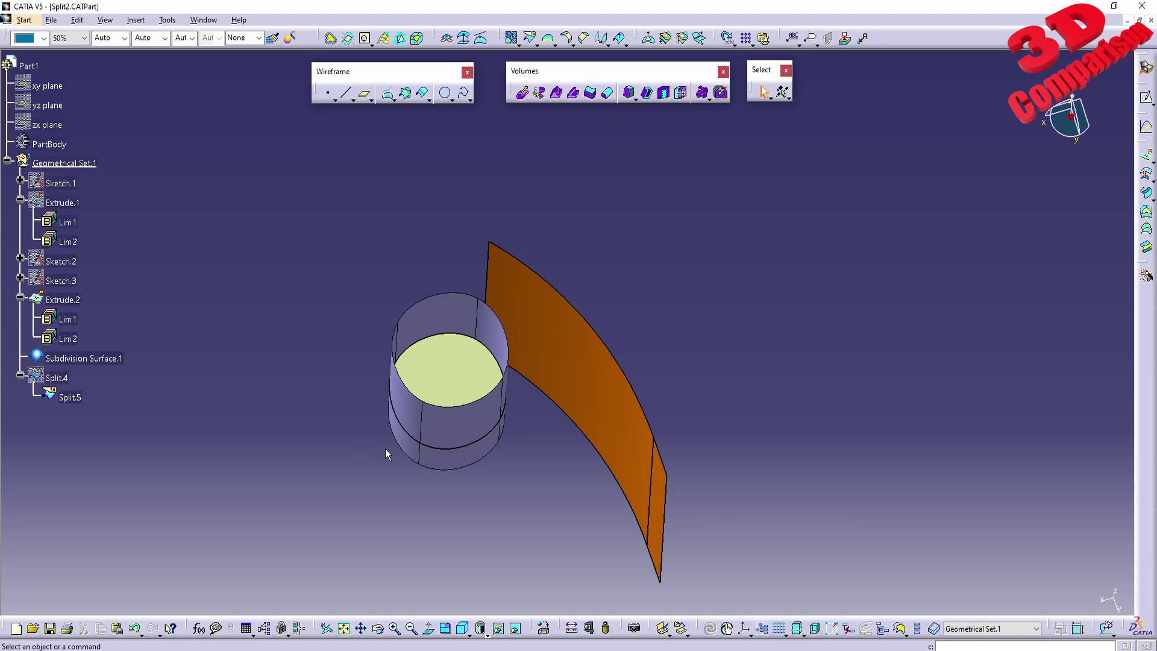
right_click(100, 359)
click(143, 397)
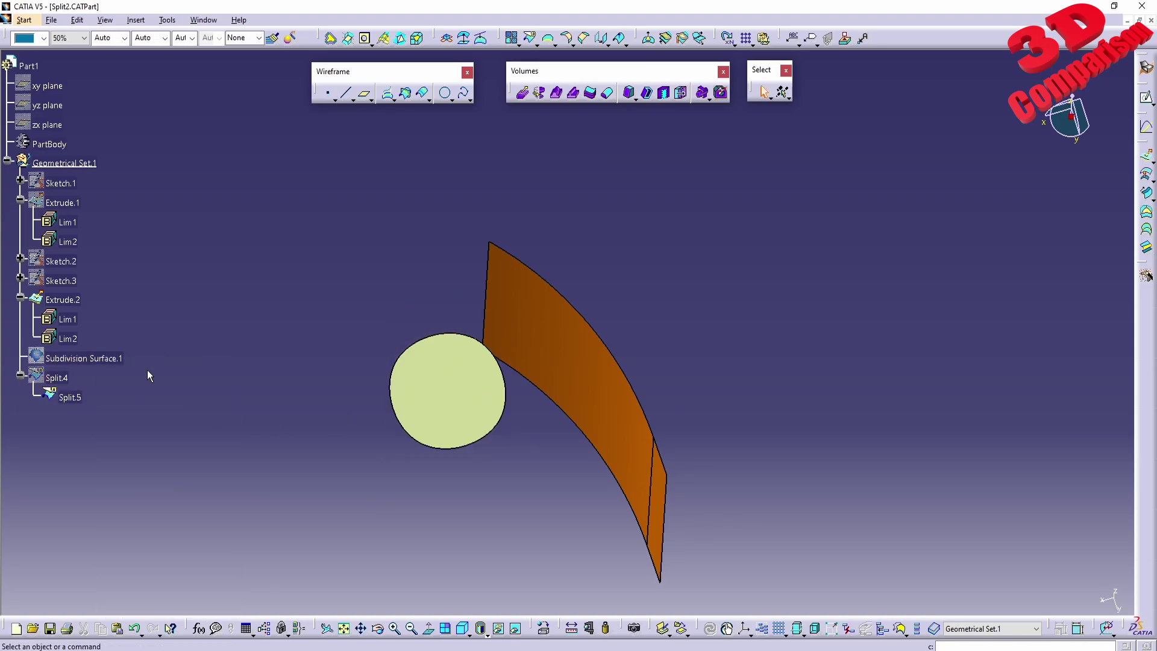
right_click(68, 359)
click(104, 396)
right_click(70, 398)
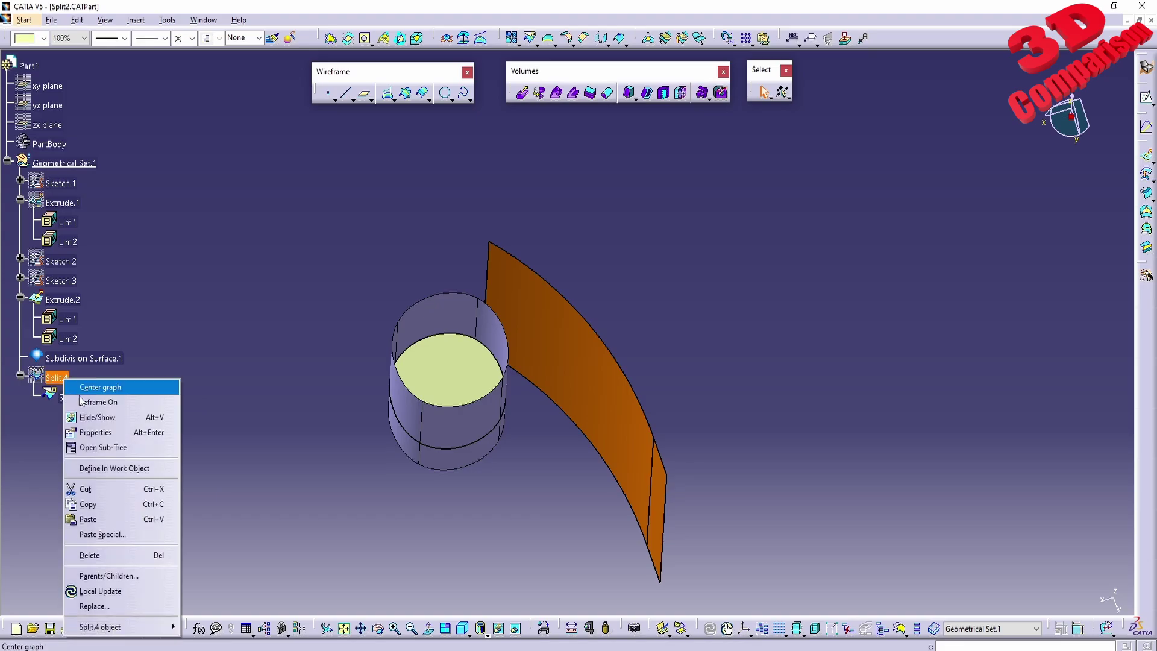
click(90, 414)
Edit Split.4 to turn off keeping both sides, leaving only the portion outside the cylinder
double_click(70, 398)
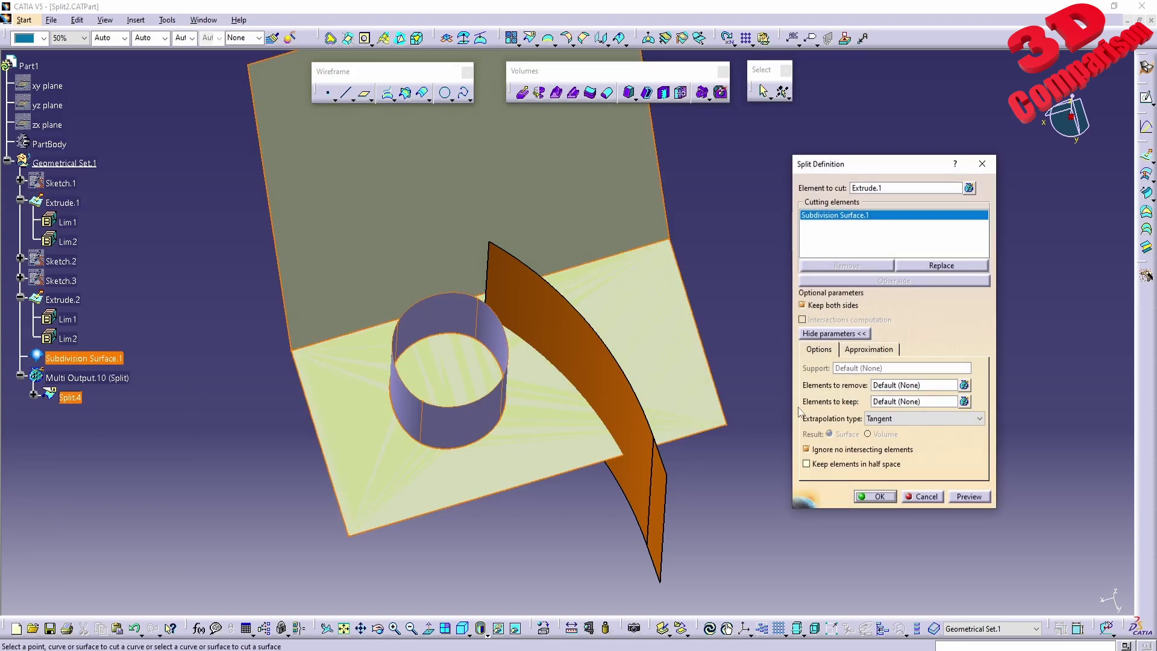
click(834, 304)
click(879, 497)
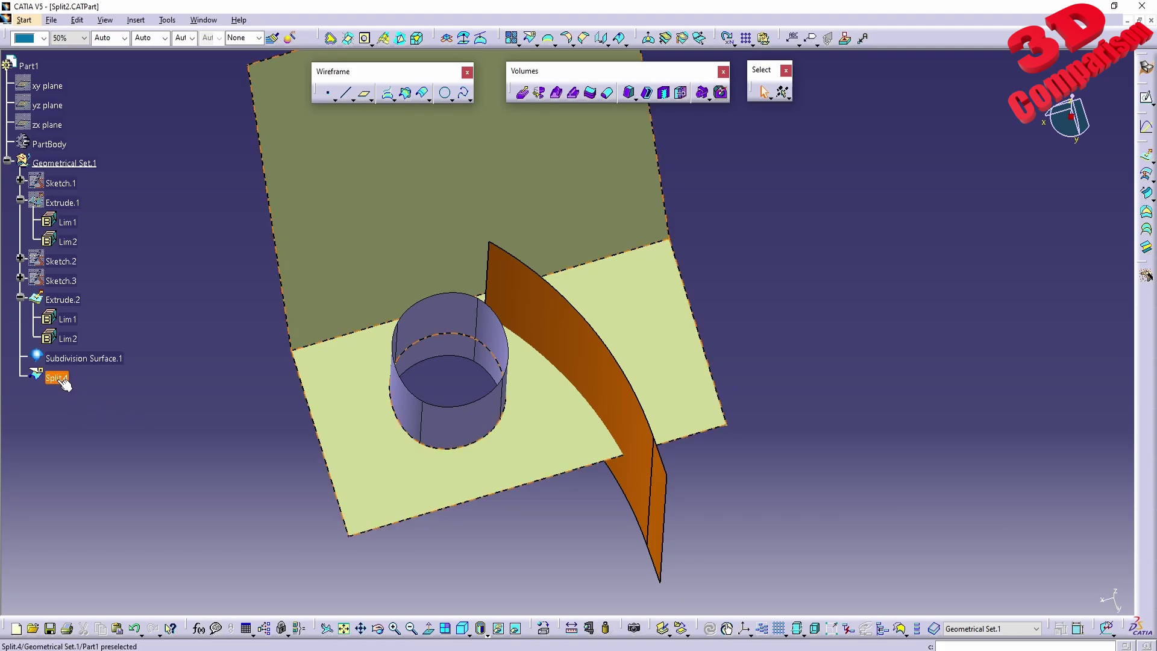
middle_drag(419, 342, 551, 359)
click(110, 117)
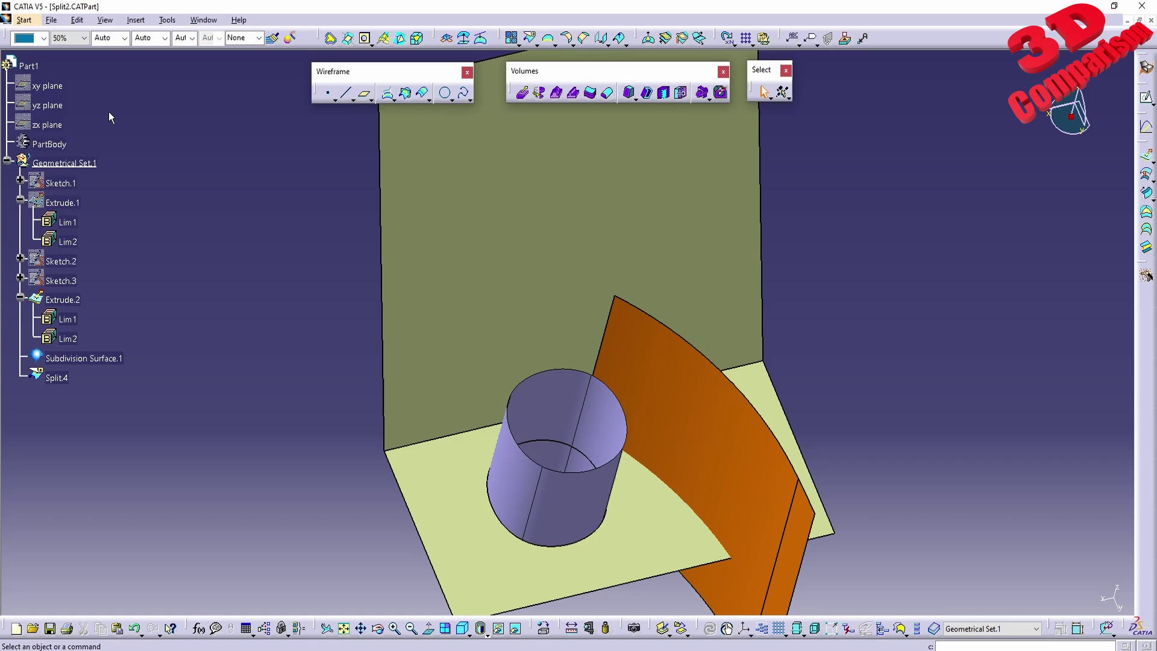
Switch to the Imagine & Shape workbench and bring Split.4's vertical face into view
click(23, 20)
mouse_move(42, 65)
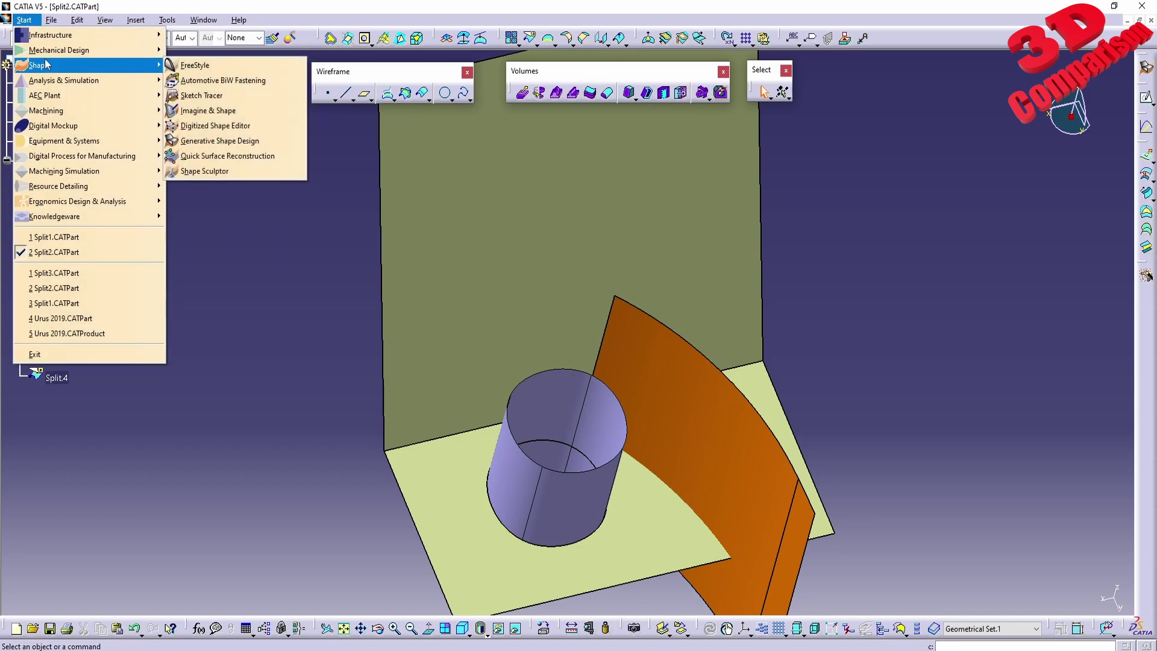
click(202, 110)
click(687, 382)
middle_drag(686, 382, 506, 426)
mouse_move(741, 328)
middle_down()
mouse_move(744, 356)
mouse_move(747, 313)
middle_up()
scroll(929, 126, down, 1)
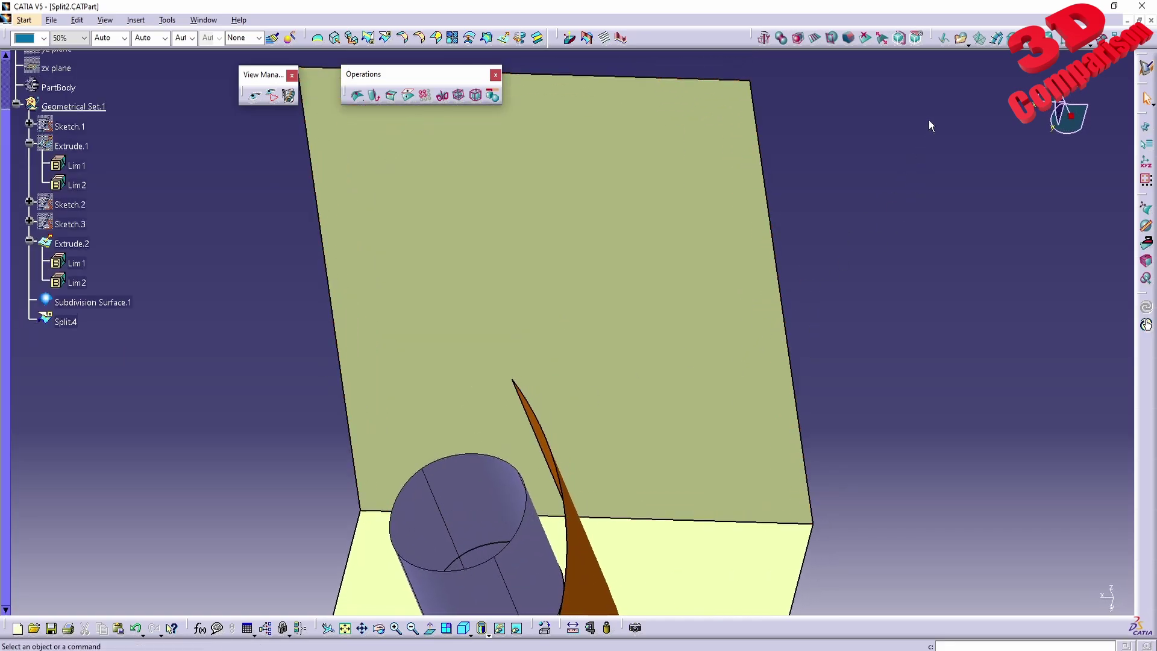
Add a pyramid-shaped subdivision surface, move and rotate it to pass through Split.4's vertical face, and apply the modification
click(1063, 40)
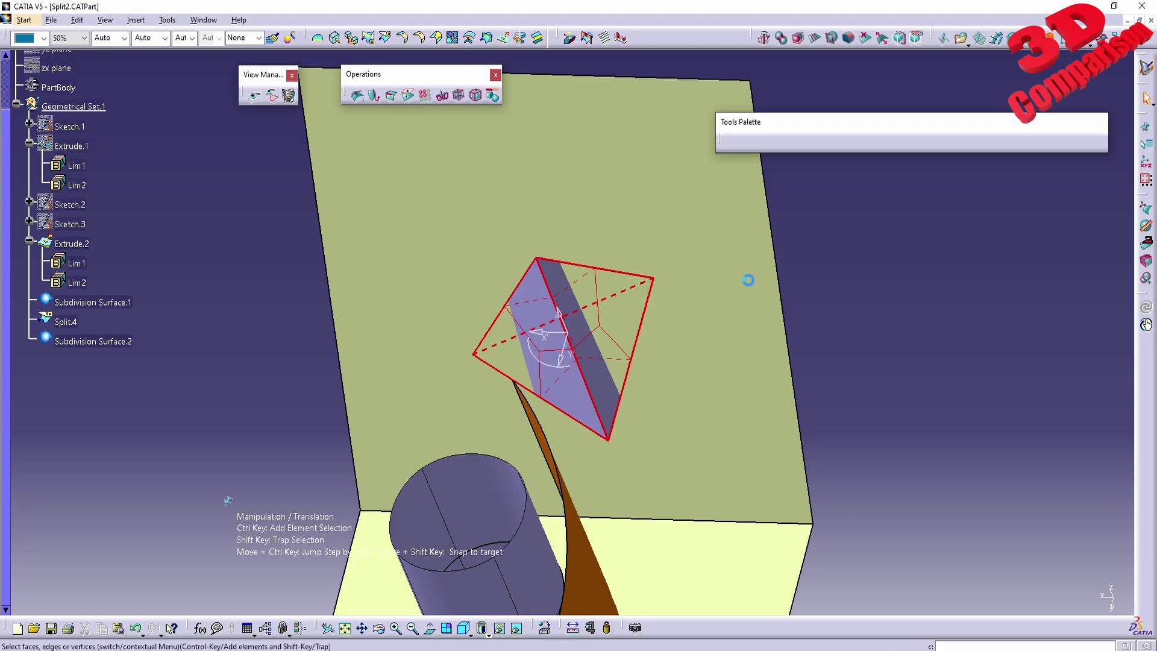
middle_drag(525, 366, 745, 350)
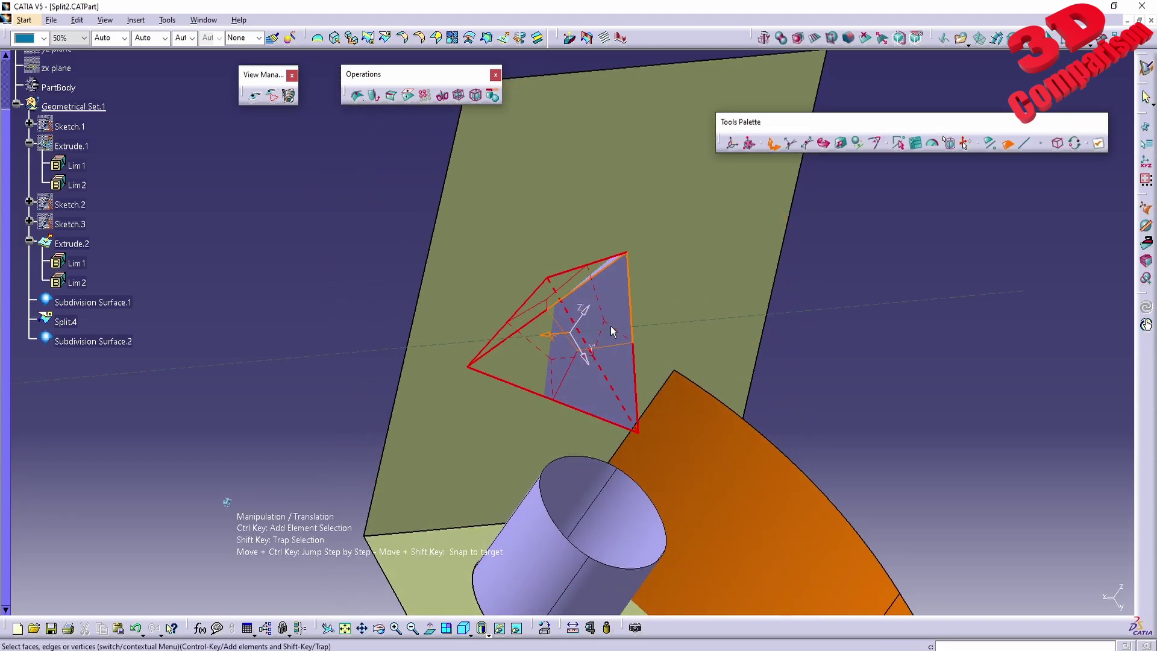
drag(583, 310, 611, 276)
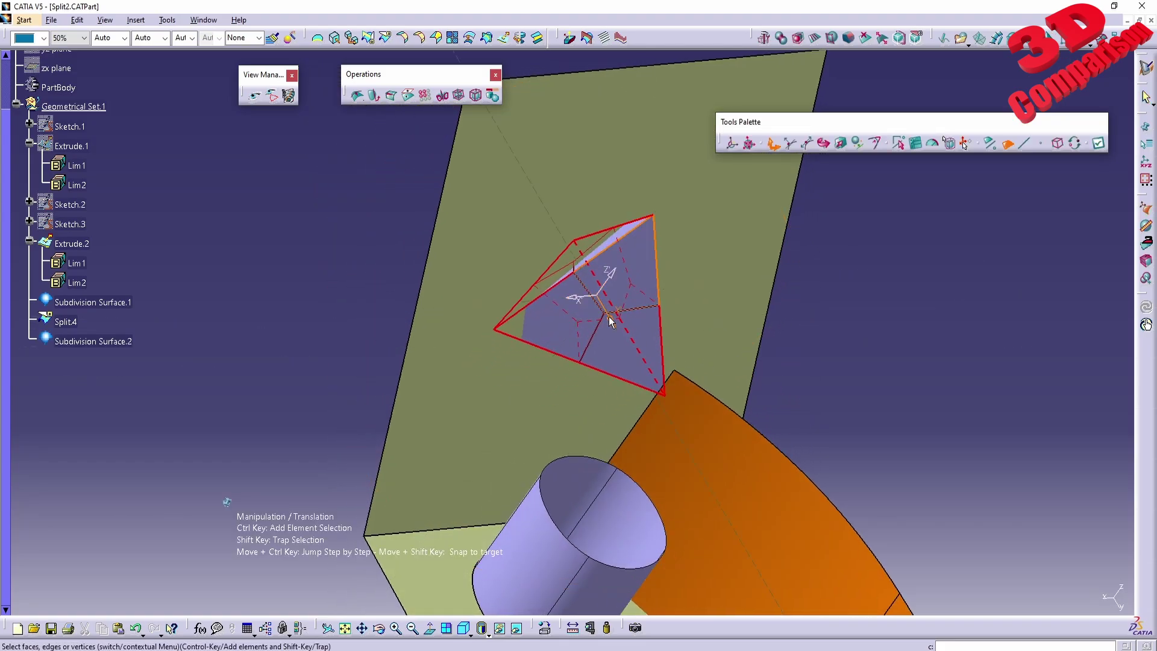
drag(608, 317, 678, 326)
click(823, 143)
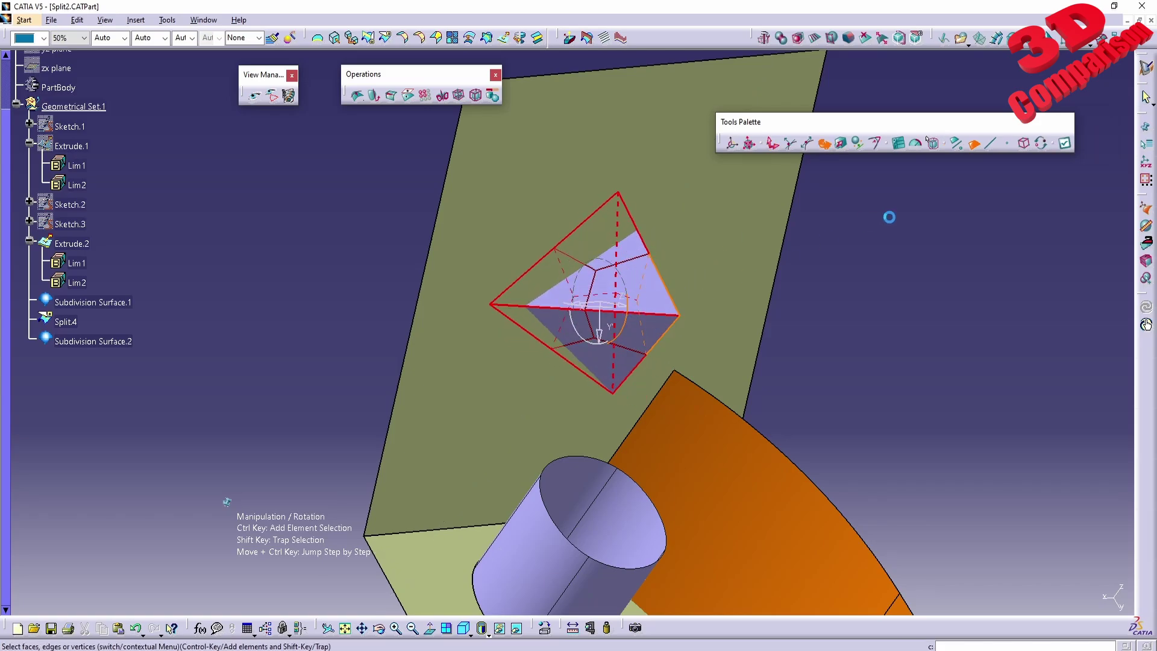
key(Escape)
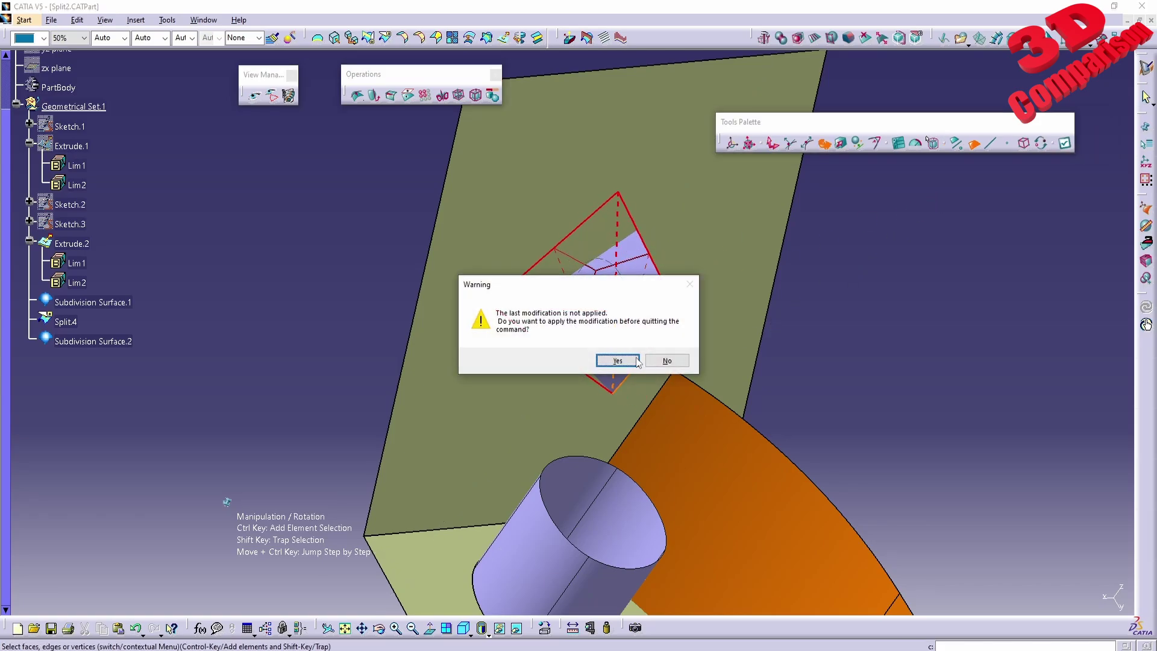
click(635, 358)
middle_drag(702, 339, 512, 361)
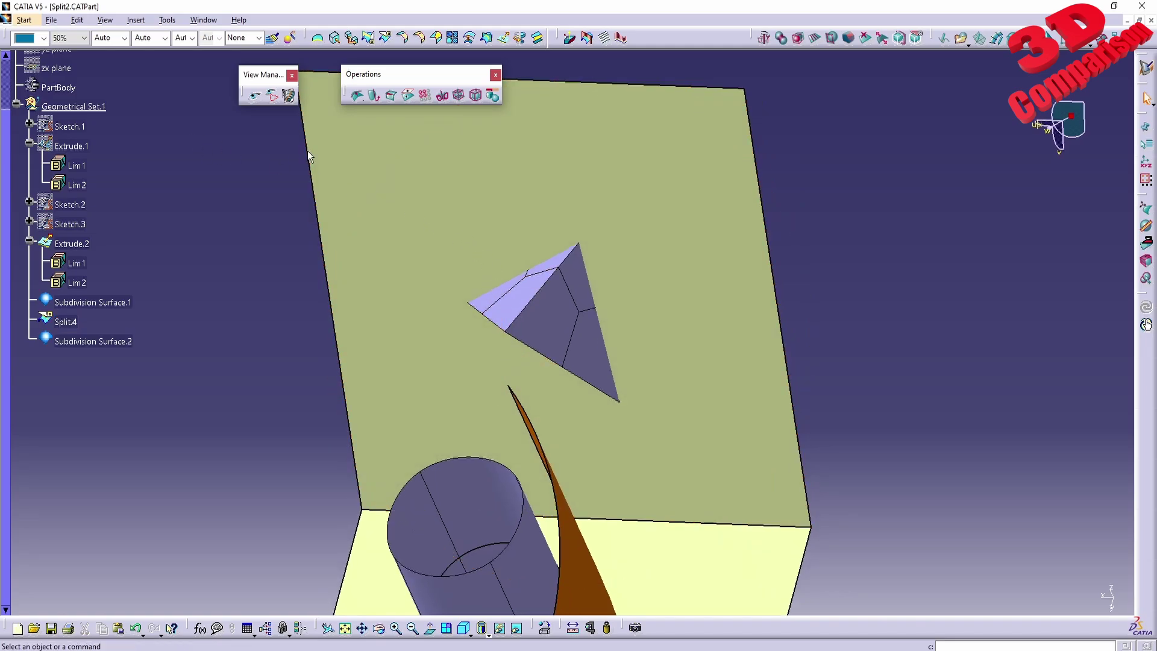
Split Split.4 with Subdivision Surface.2 as the cutting element, previewing the cut and keeping the portion outside the pyramid
click(384, 40)
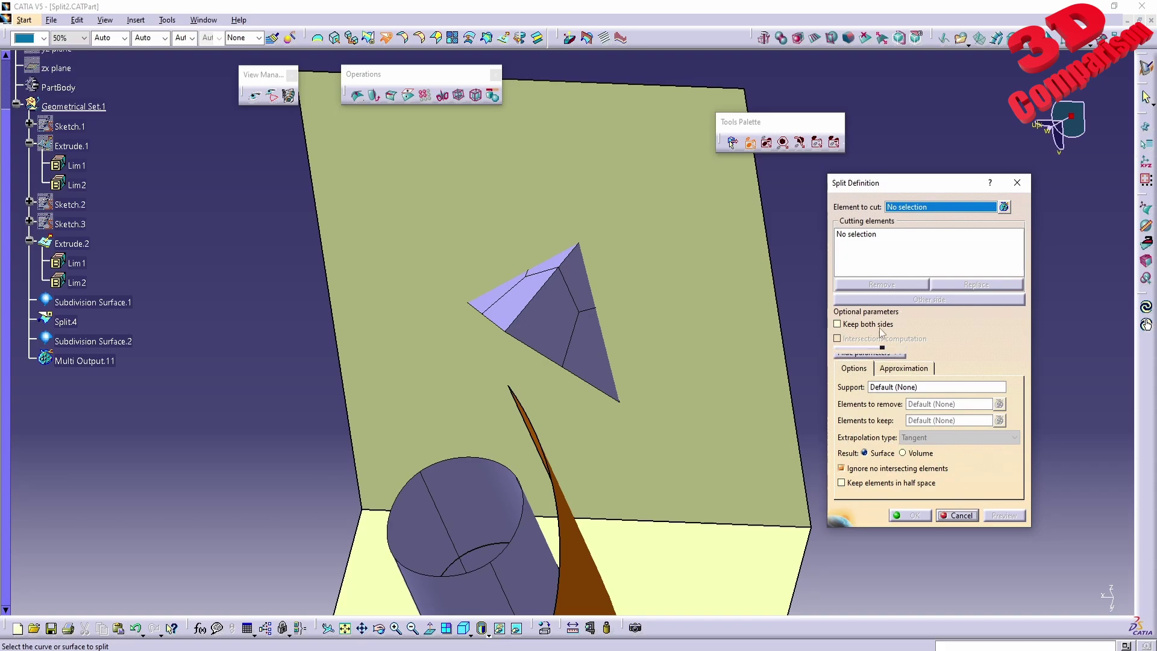
click(711, 347)
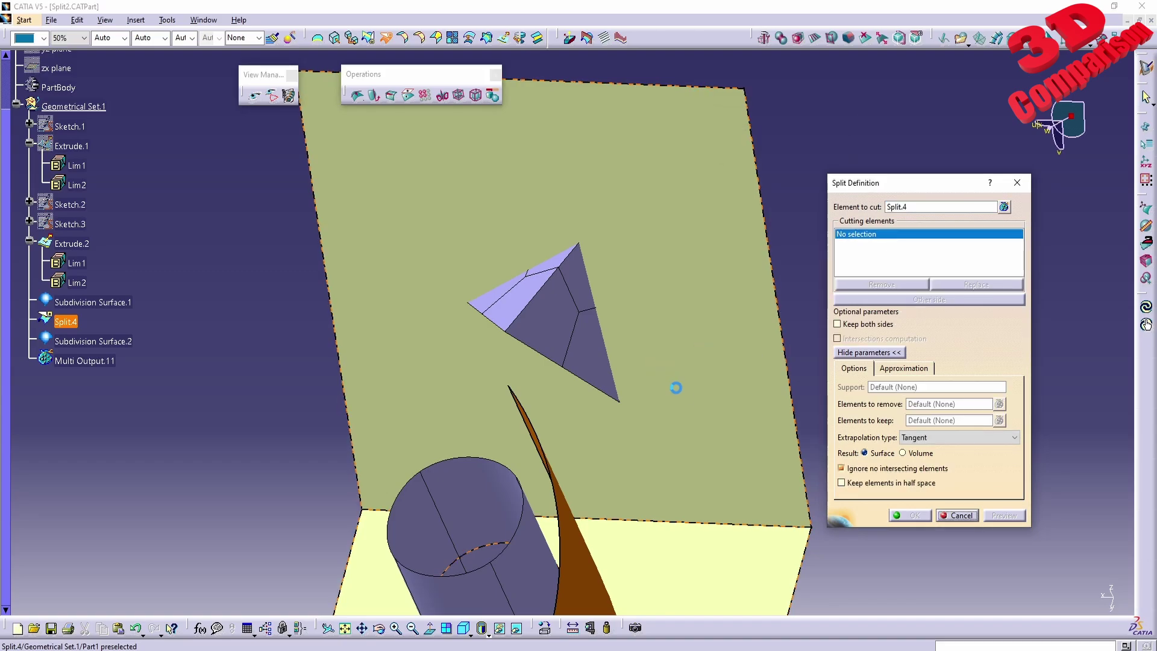
click(119, 341)
middle_drag(429, 367, 653, 392)
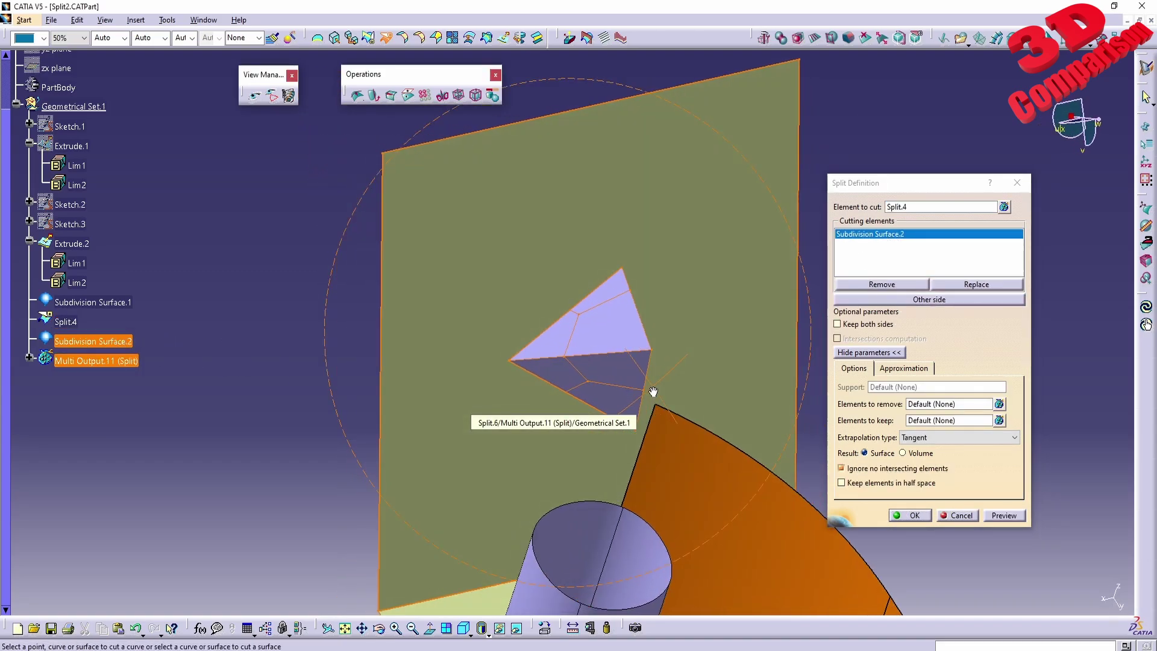
click(1001, 516)
middle_drag(519, 396, 640, 414)
click(911, 515)
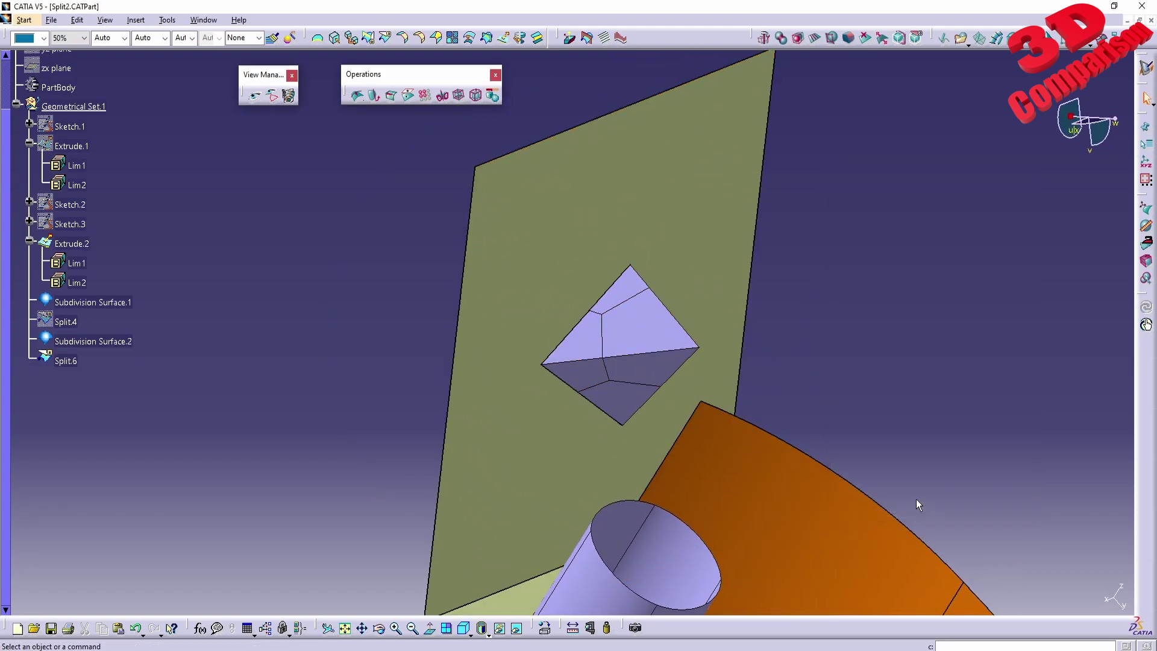
Hide Subdivision Surface.2 to inspect the triangular opening in the vertical face
click(91, 340)
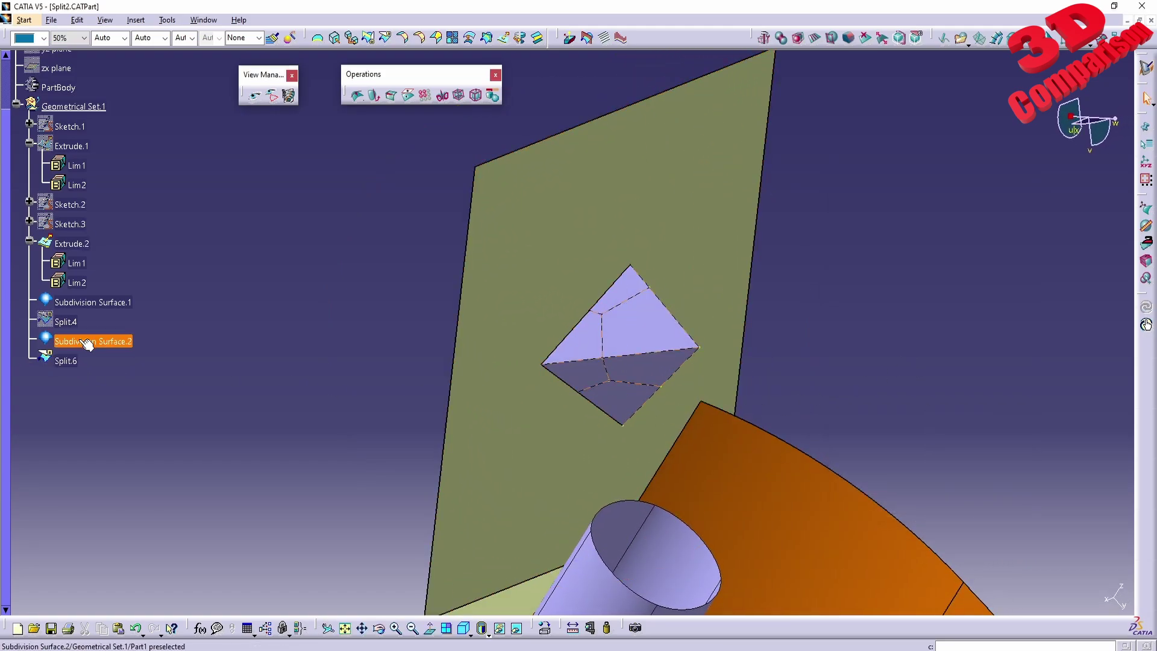
right_click(80, 340)
click(190, 379)
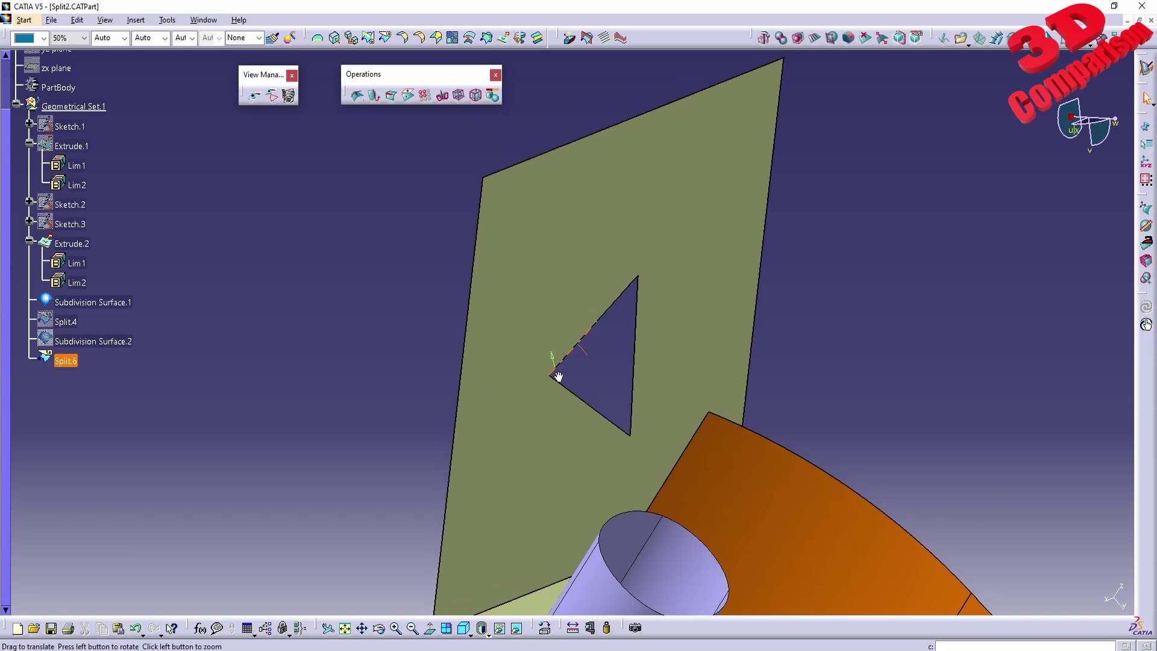
middle_drag(555, 374, 440, 364)
click(111, 358)
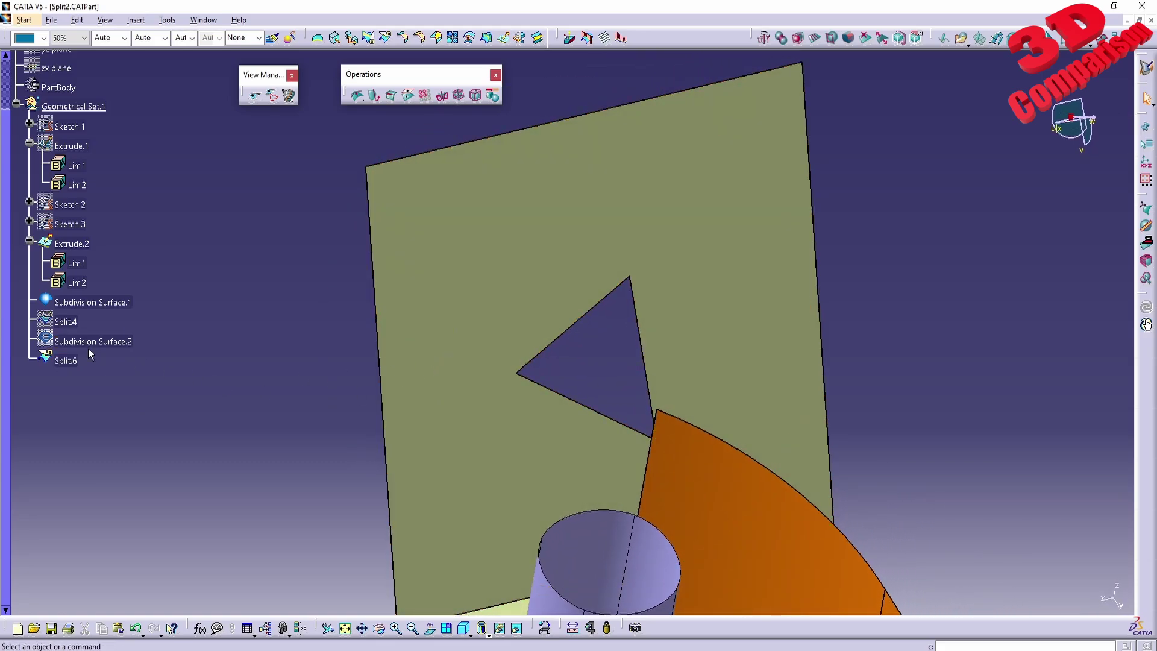
Show Subdivision Surface.2 again and edit Split.6 to keep both sides of the cut
click(90, 339)
right_click(81, 340)
click(181, 378)
double_click(69, 360)
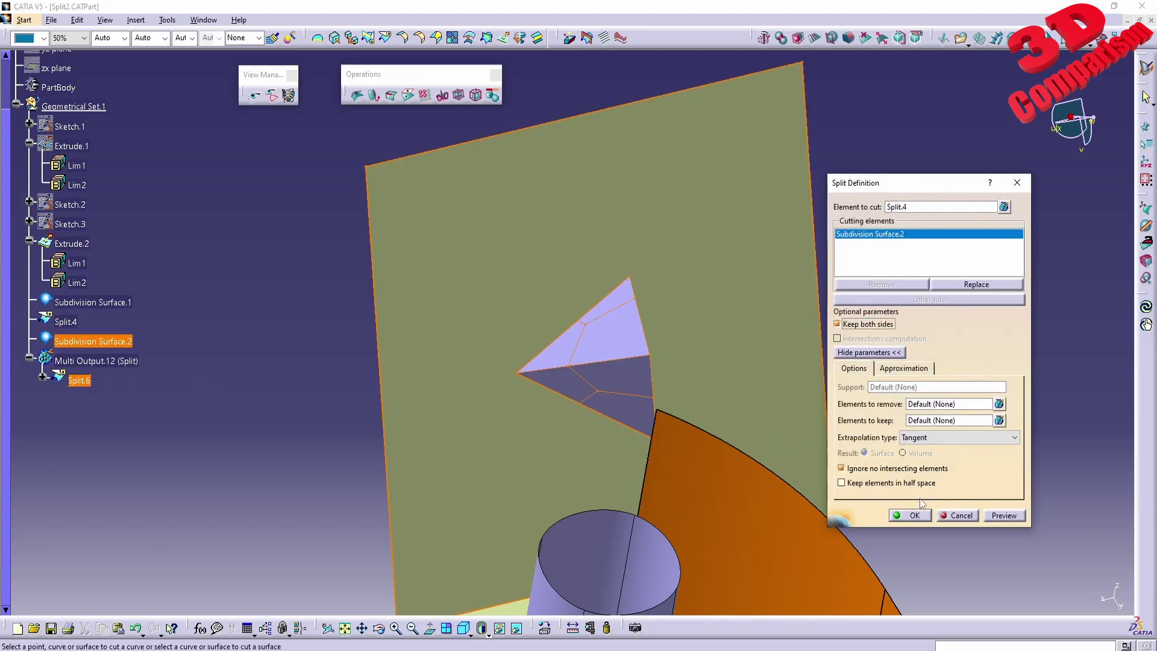
click(910, 515)
Hide Subdivision Surface.2 and examine the separate triangular piece alongside the remaining face and the cylinder
right_click(96, 341)
click(127, 382)
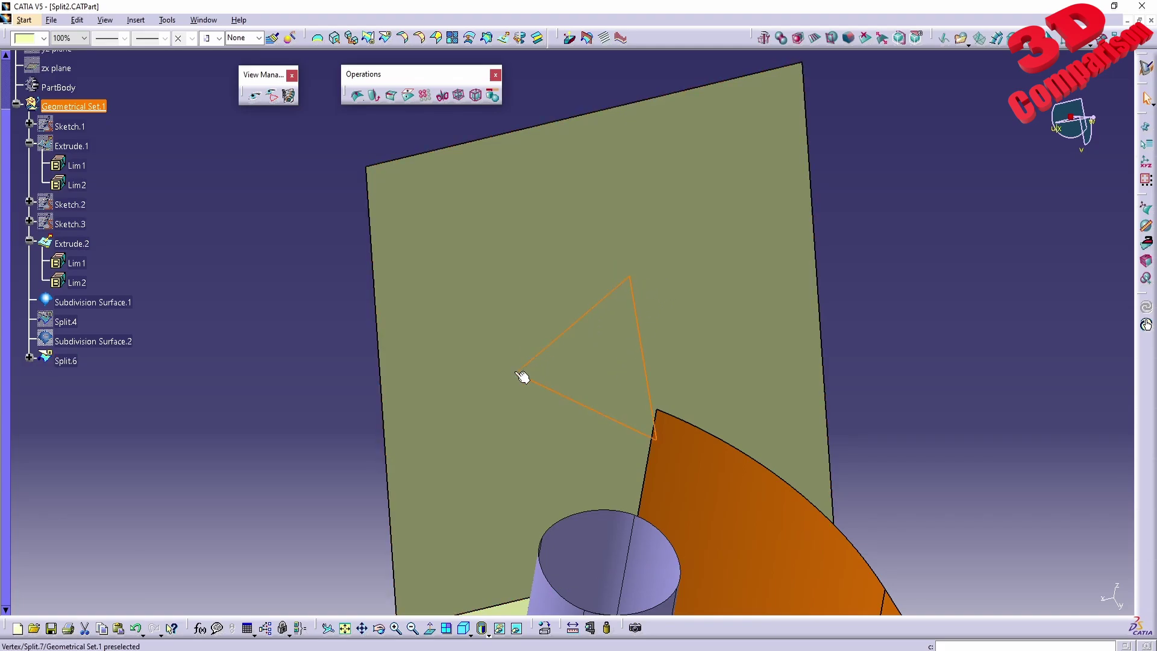
middle_drag(846, 400, 808, 426)
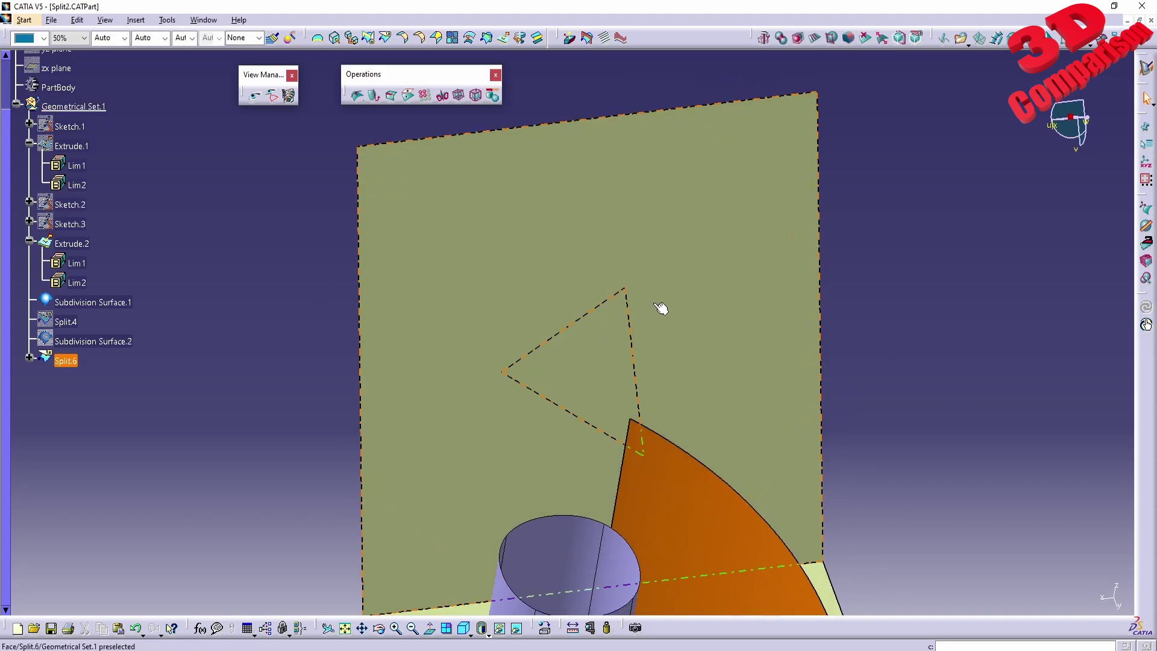
middle_drag(616, 340, 556, 425)
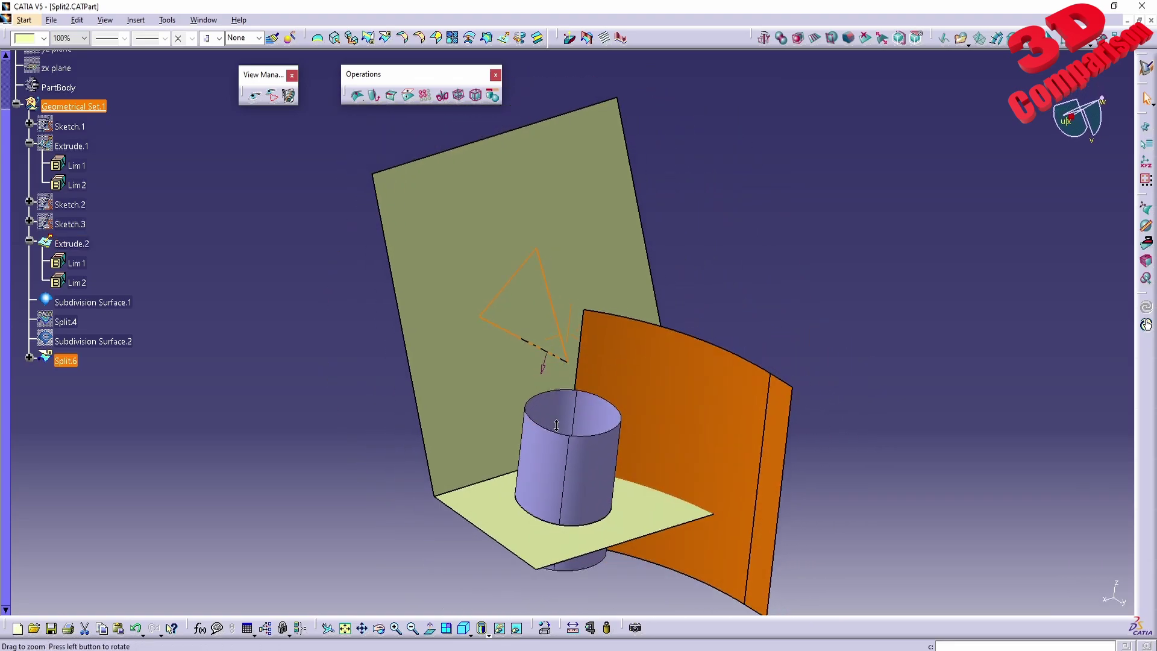
click(710, 284)
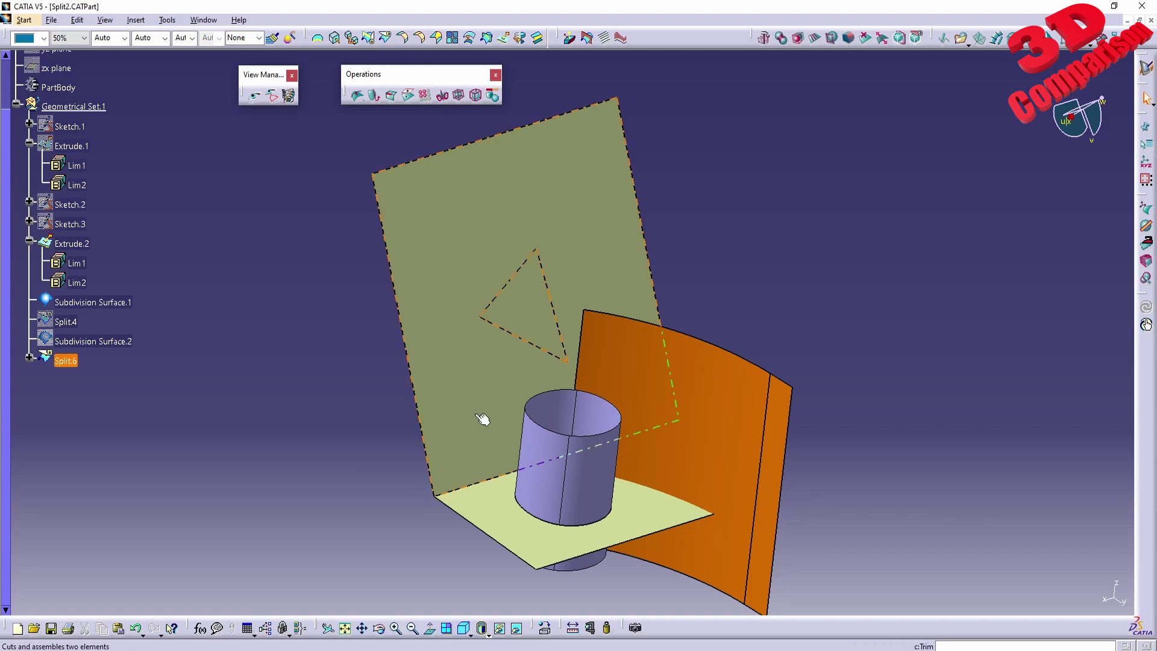
drag(622, 602, 21, 238)
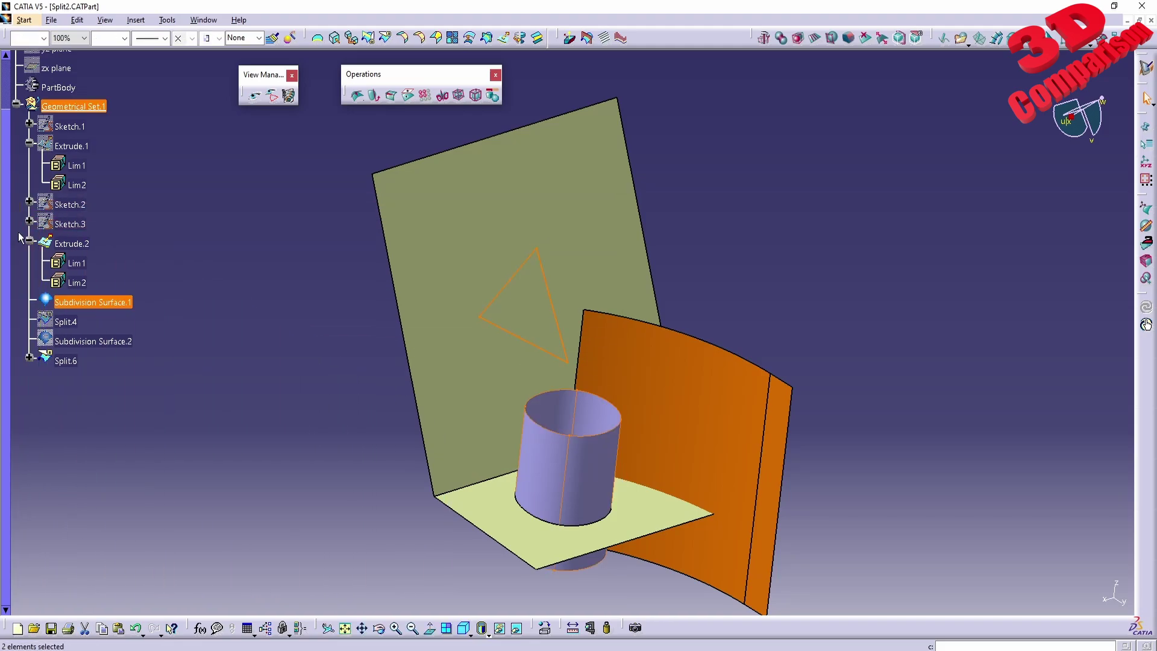
click(731, 314)
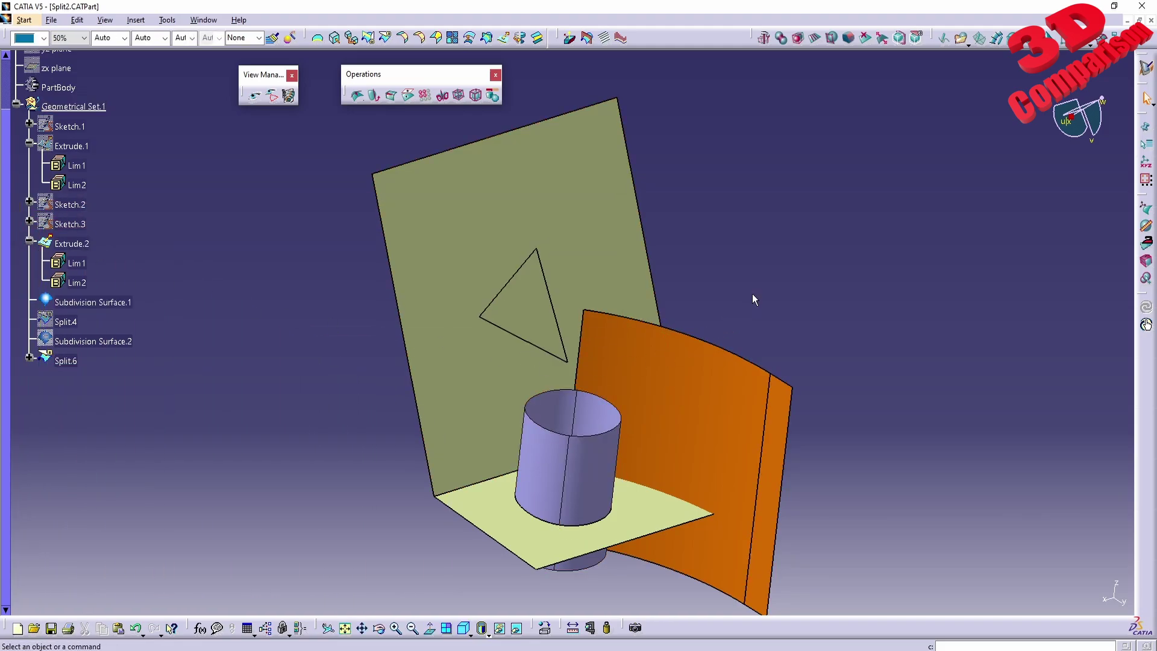